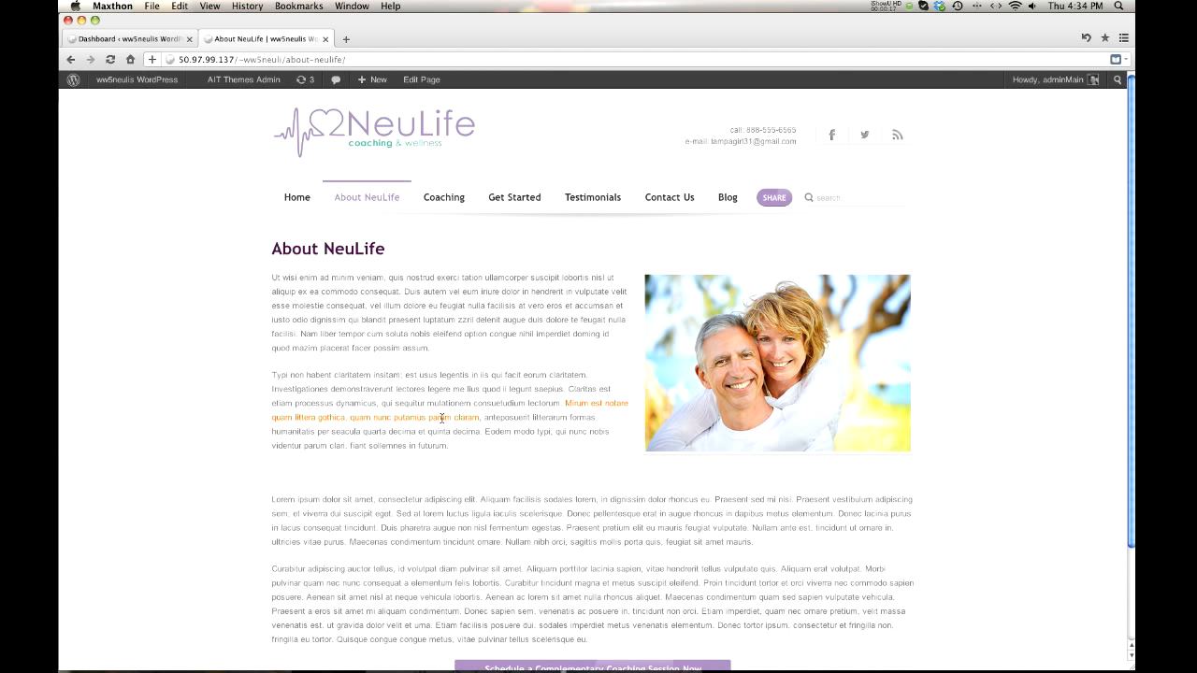
# Switch to the WordPress dashboard and open the list of all pages.
pyautogui.click(130, 37)
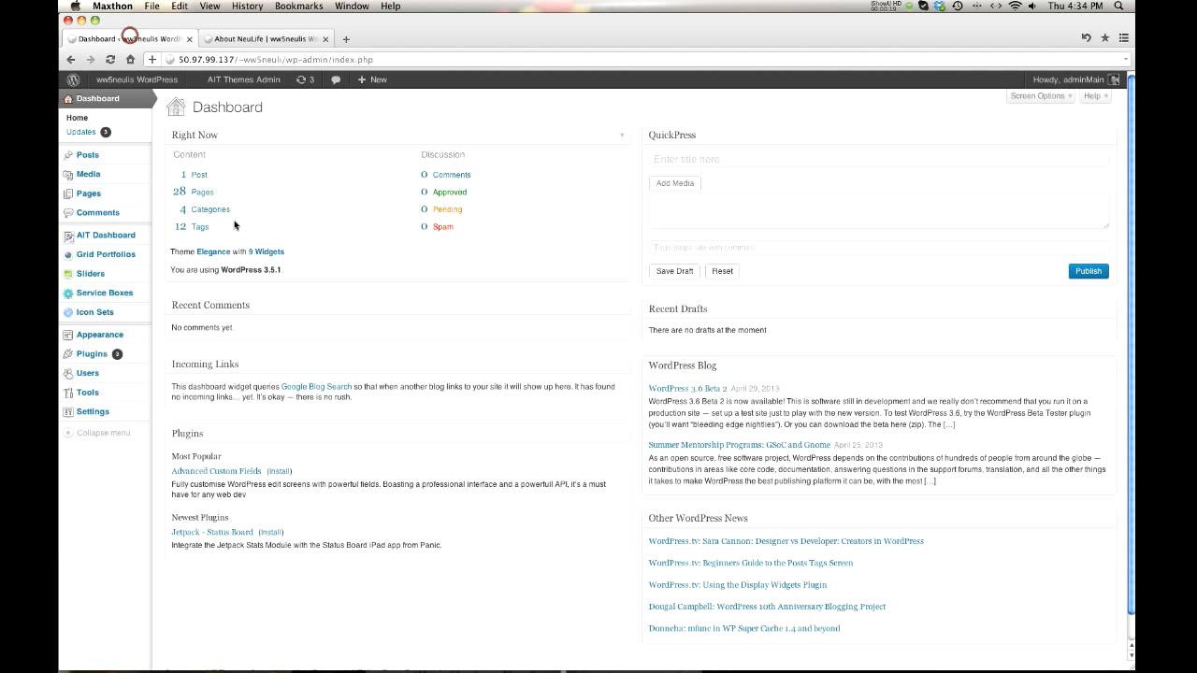
pyautogui.moveTo(99, 178)
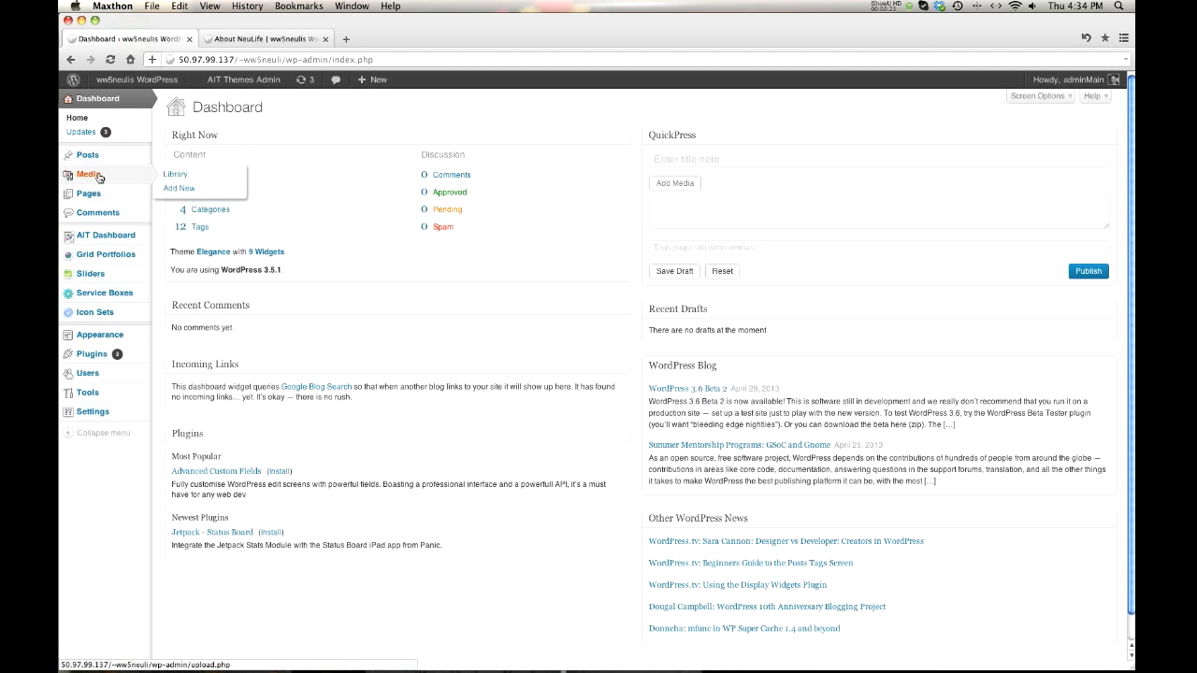
pyautogui.moveTo(111, 199)
pyautogui.click(180, 194)
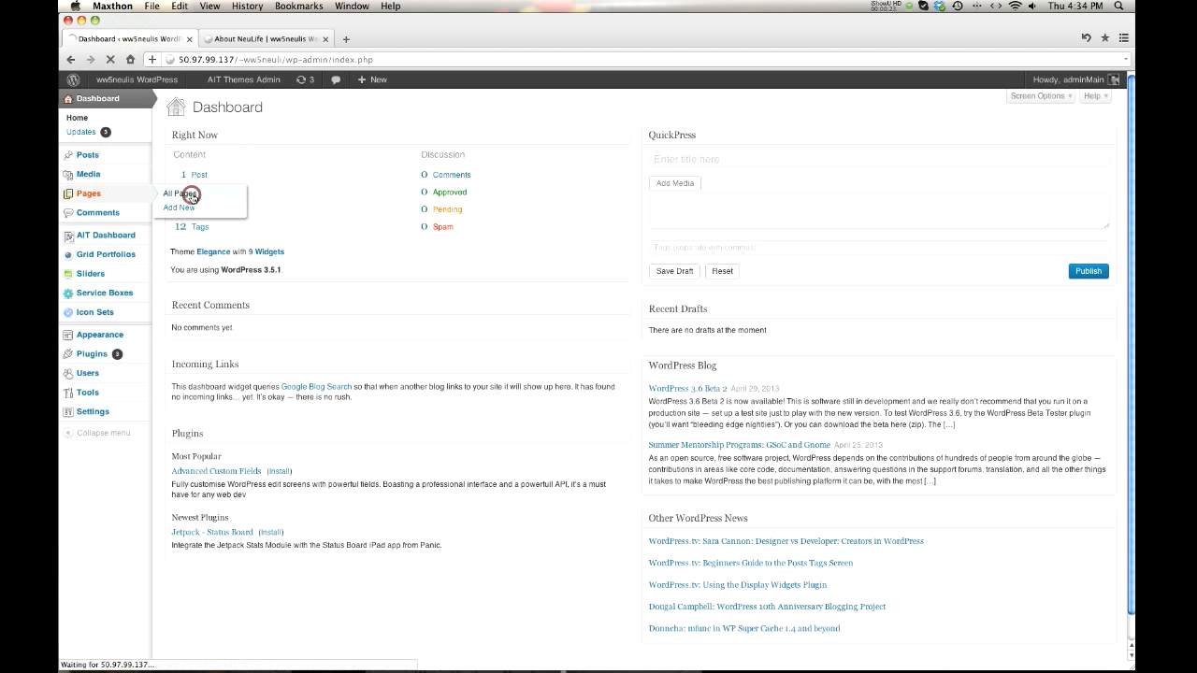
# Find the About NeuLife page in the page list and open it for editing.
pyautogui.scroll(-5, 459, 281)
pyautogui.scroll(5, 458, 281)
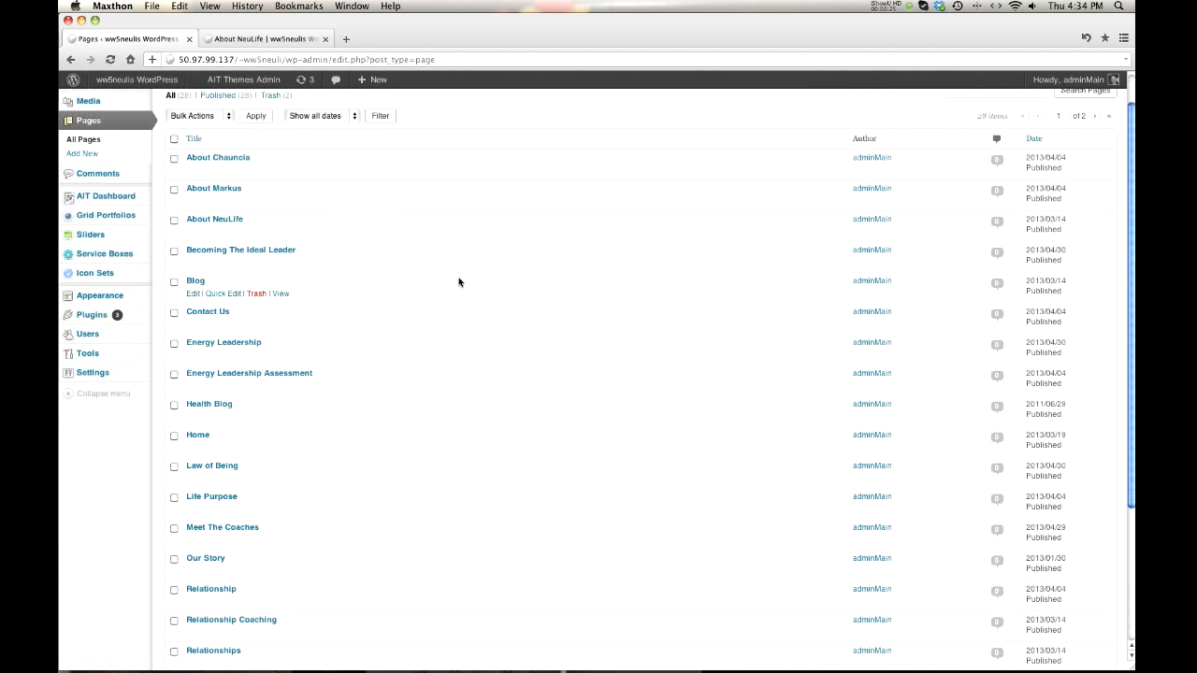
pyautogui.click(960, 131)
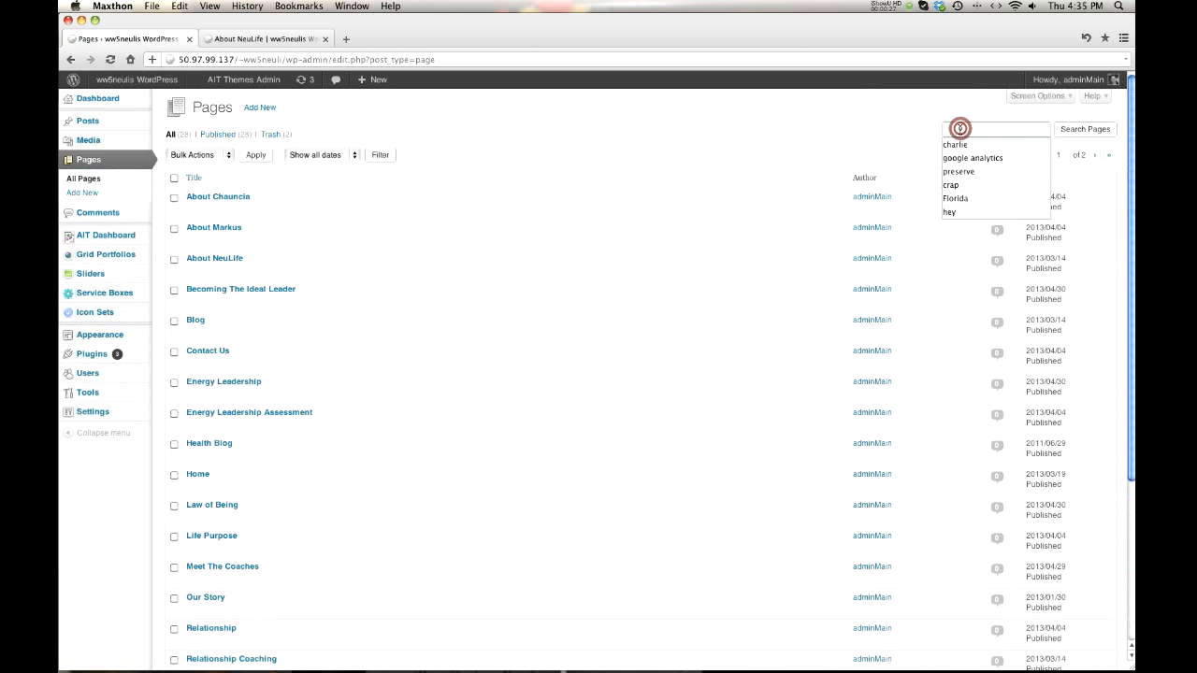
pyautogui.click(831, 128)
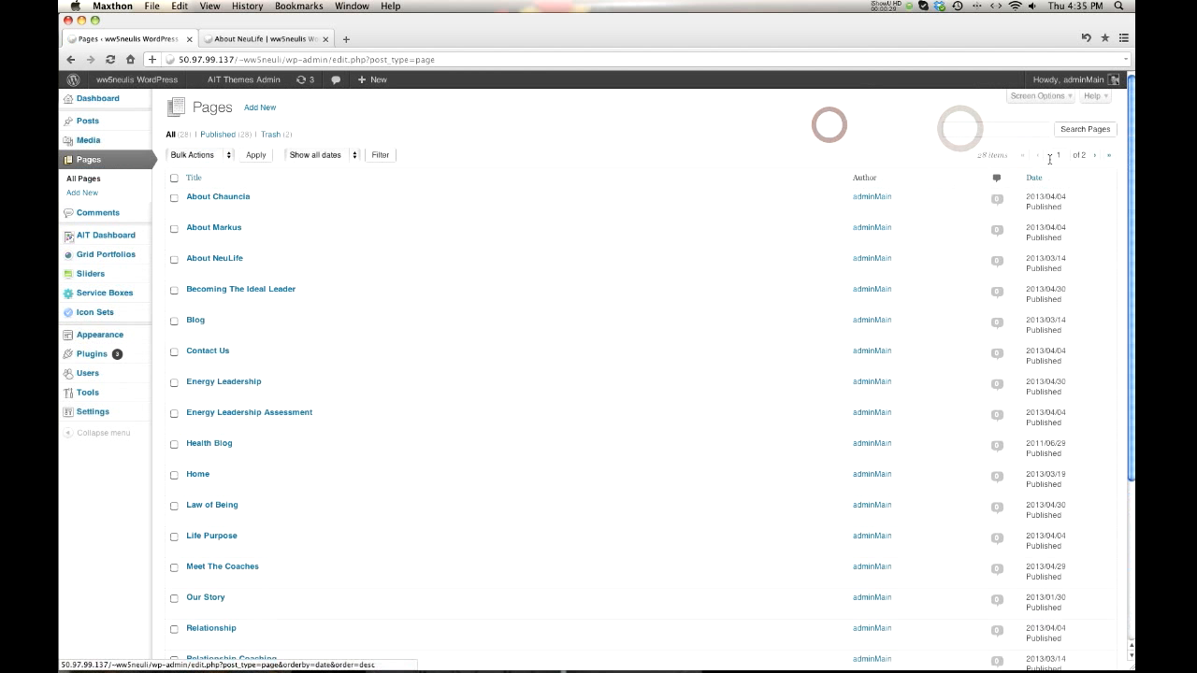
pyautogui.scroll(-5, 268, 264)
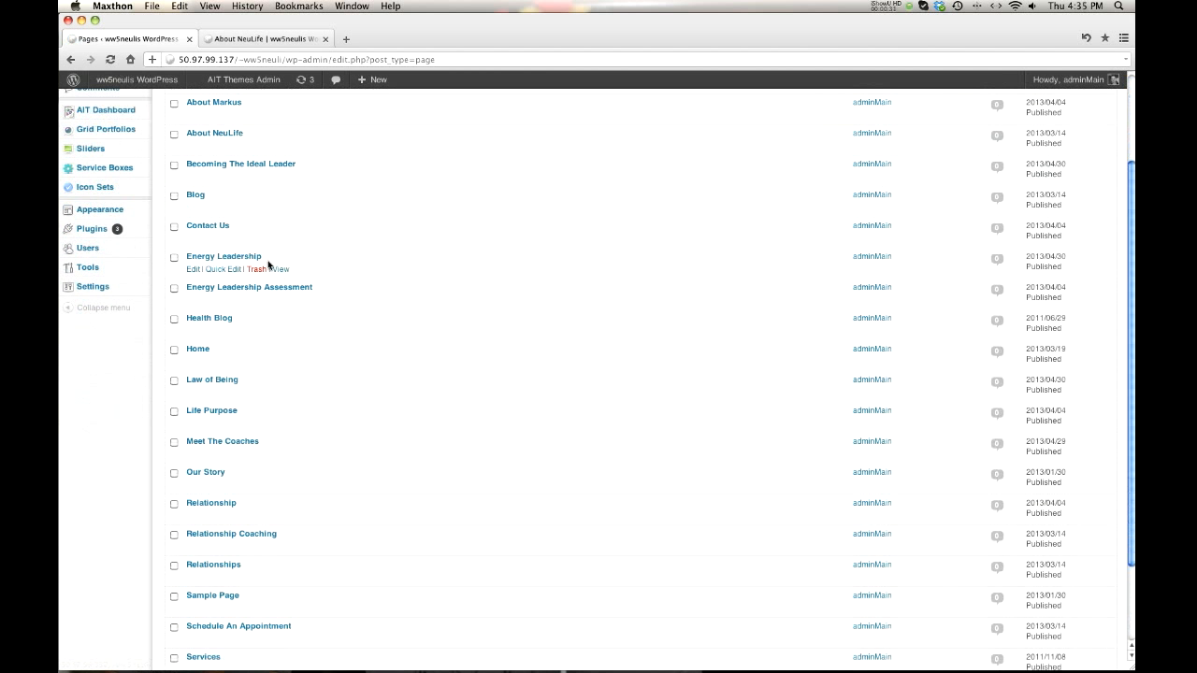
pyautogui.scroll(5, 241, 369)
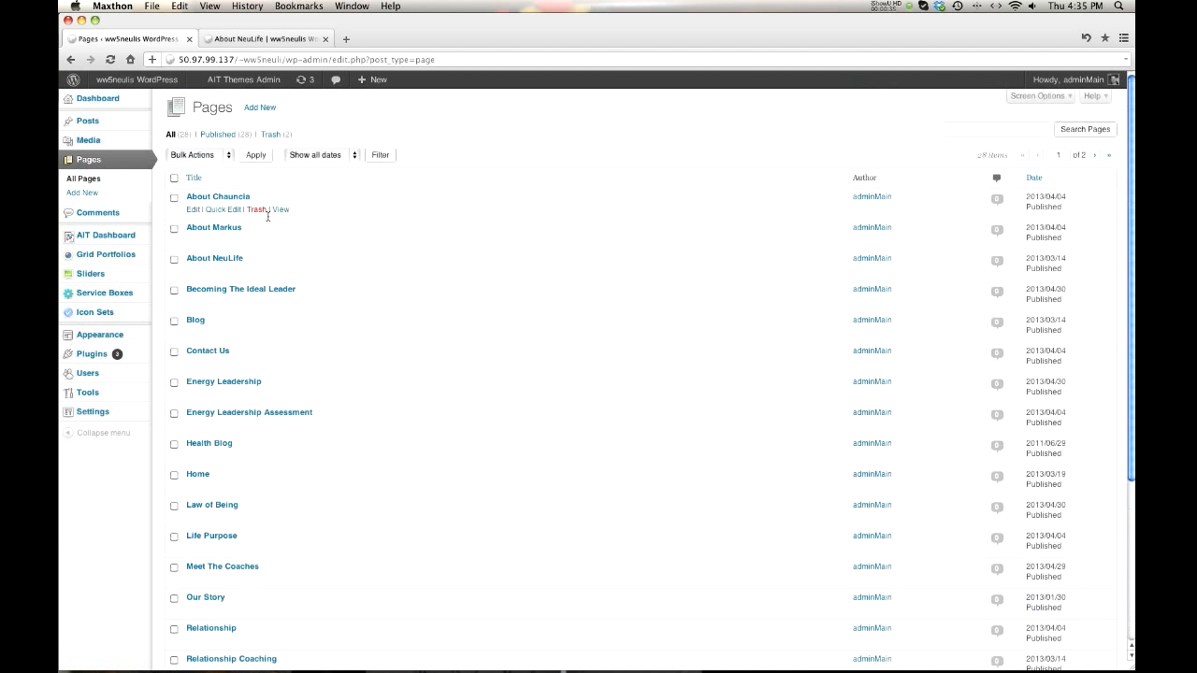
pyautogui.click(230, 261)
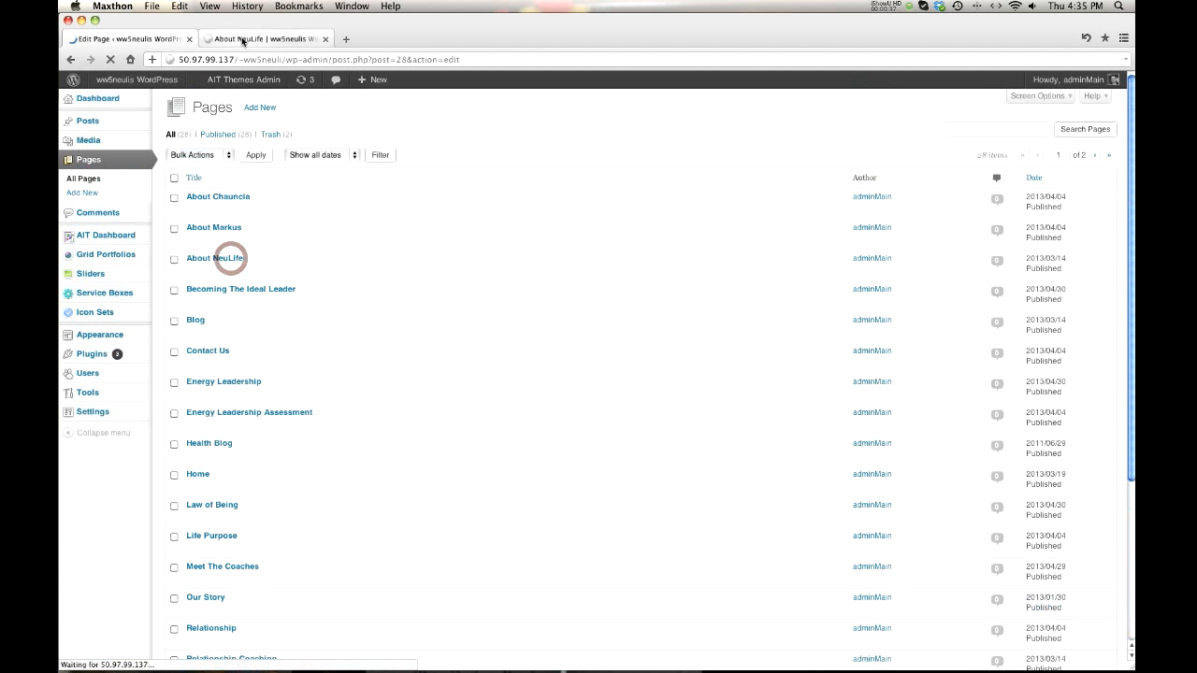
pyautogui.click(239, 38)
pyautogui.click(132, 41)
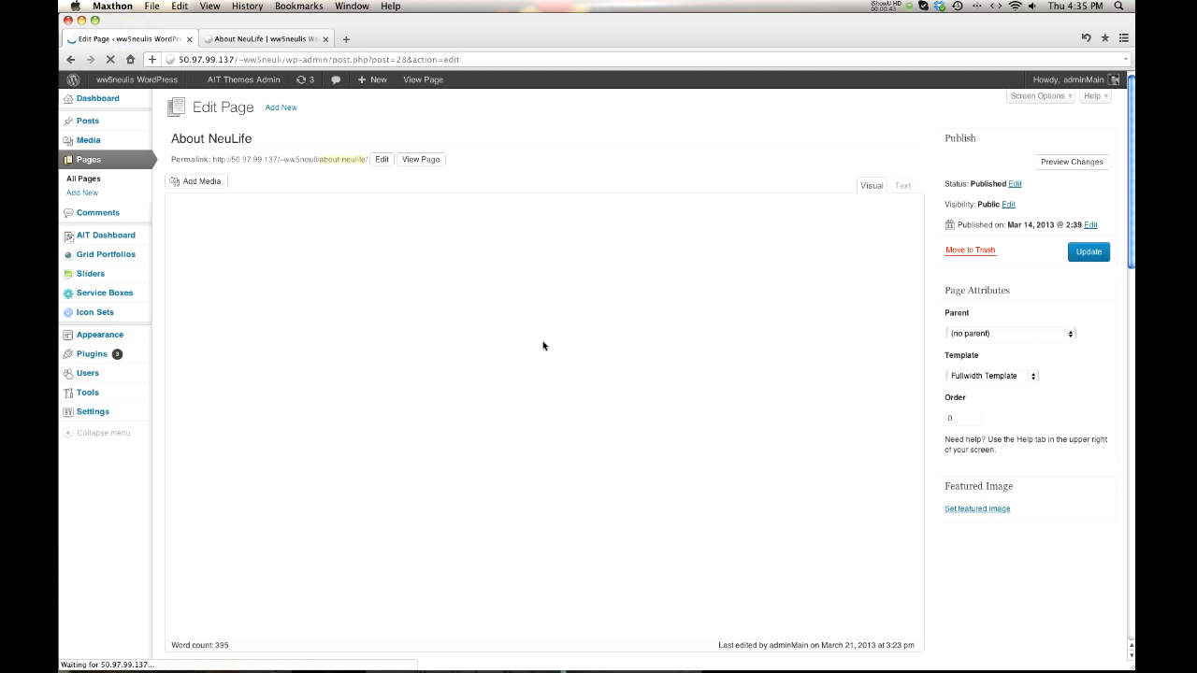
# Review the About NeuLife page's title, body content and the settings sections below the editor.
pyautogui.moveTo(236, 131); pyautogui.dragTo(225, 122)
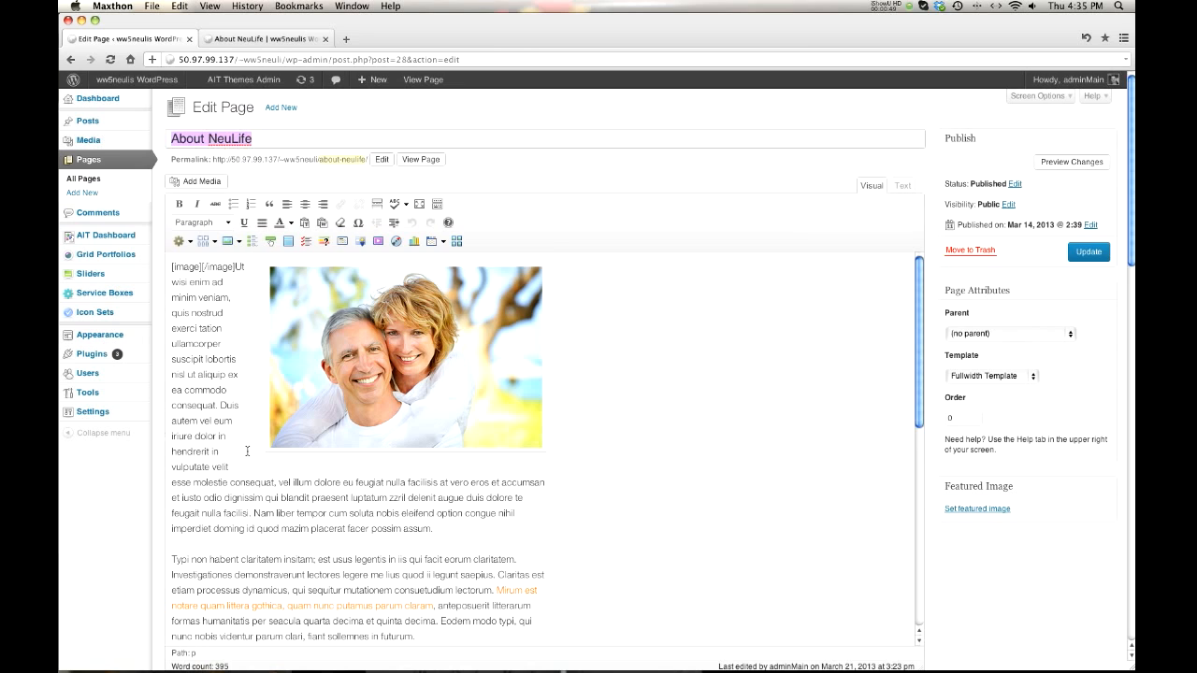
pyautogui.scroll(-10, 374, 374)
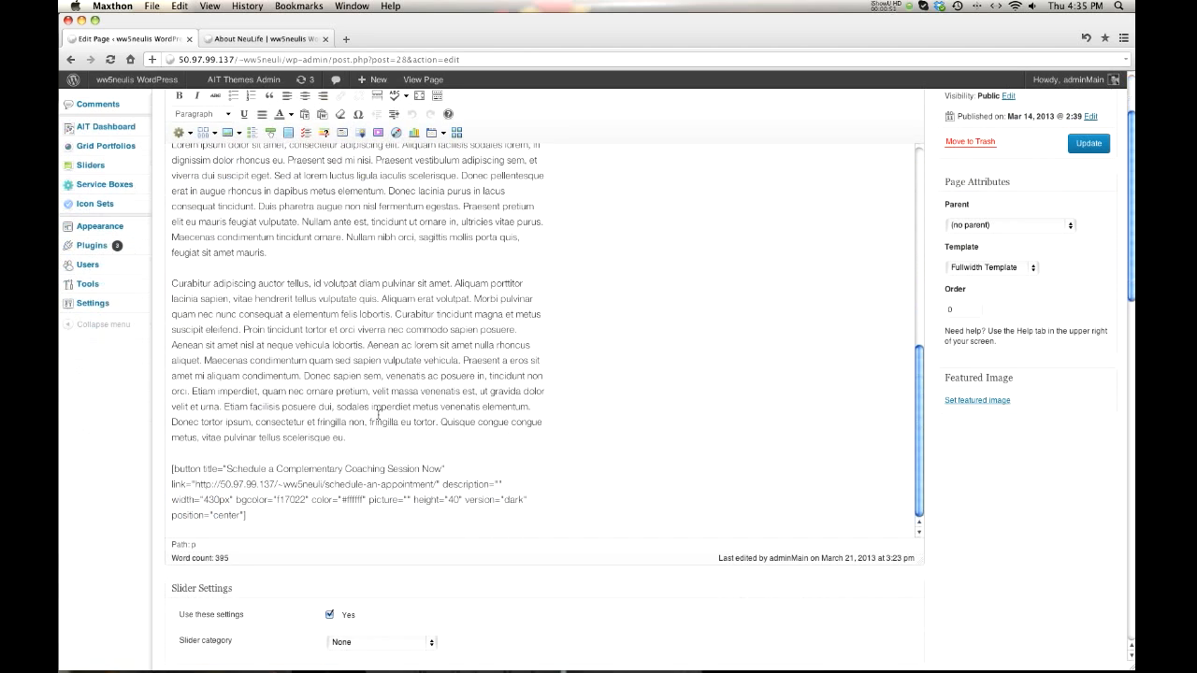
pyautogui.scroll(10, 304, 495)
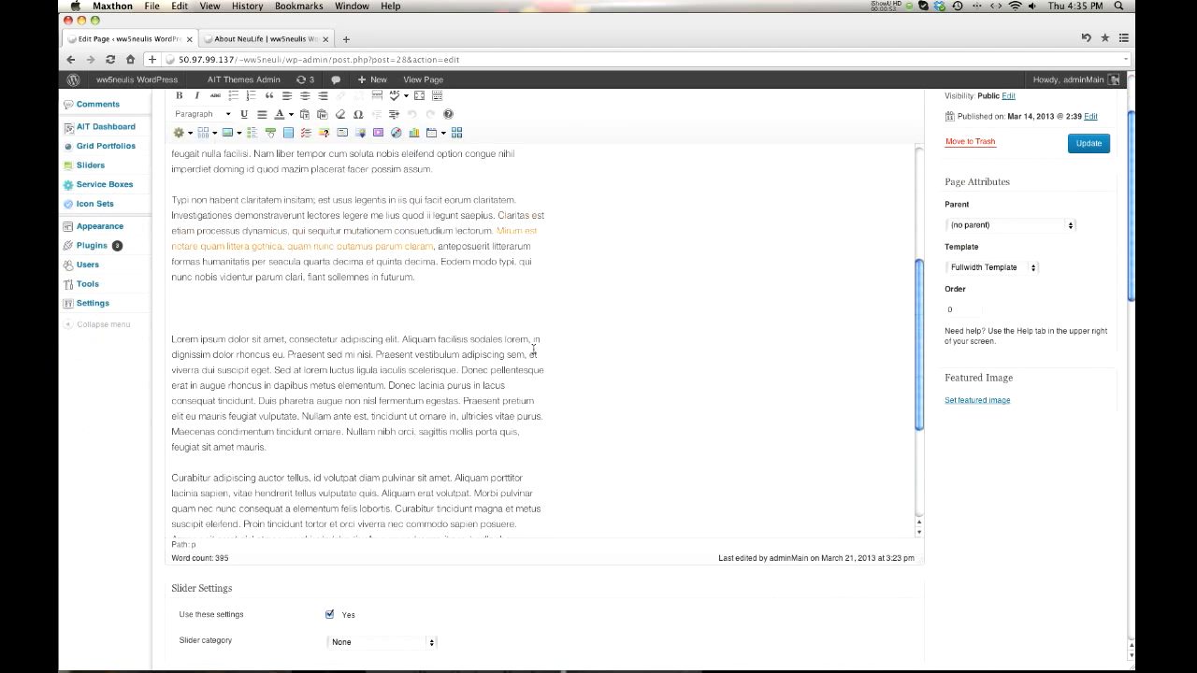
pyautogui.scroll(5, 484, 259)
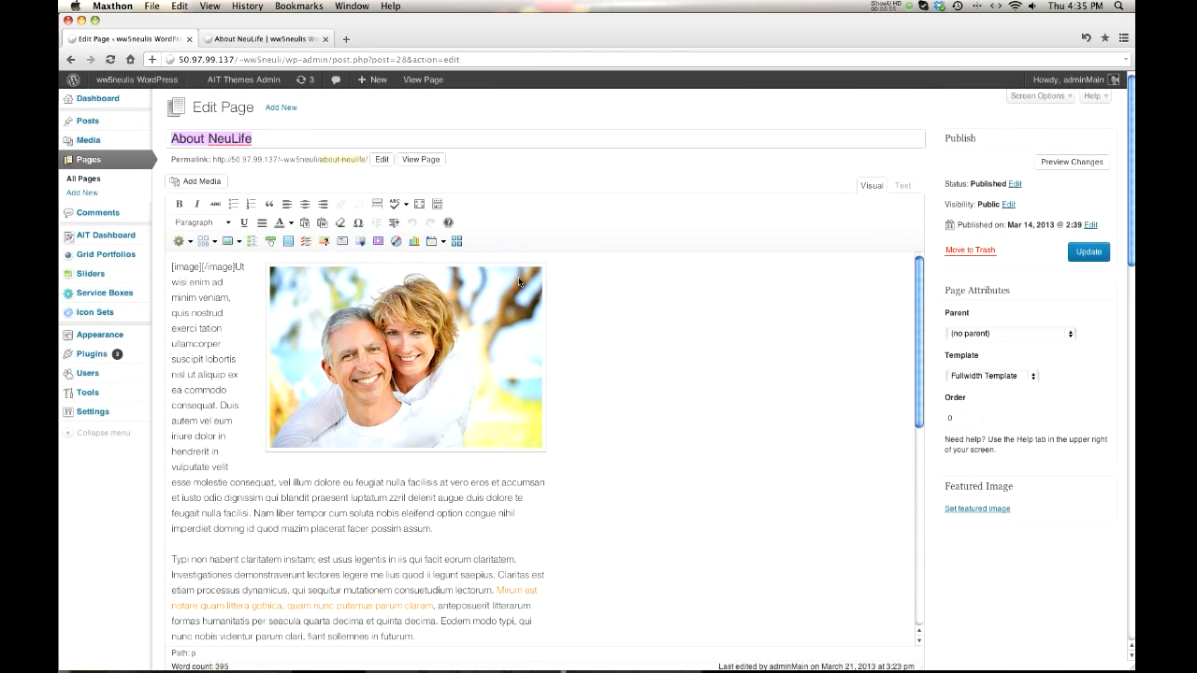
pyautogui.scroll(-15, 706, 365)
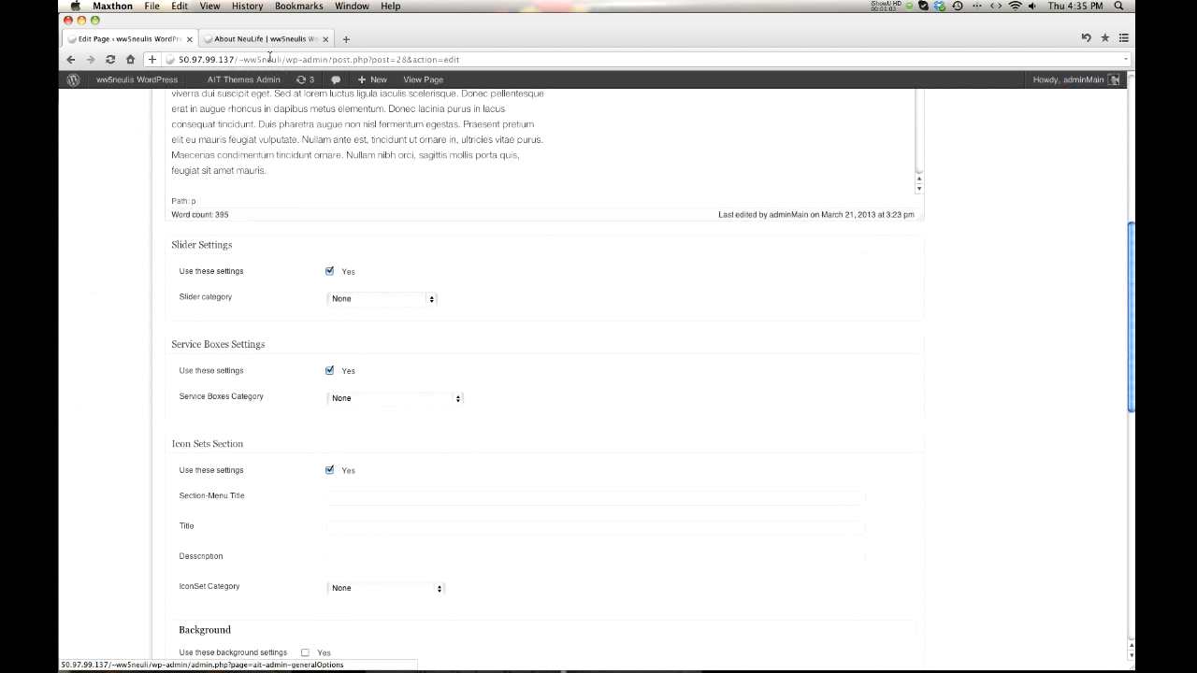
pyautogui.scroll(-2, 260, 341)
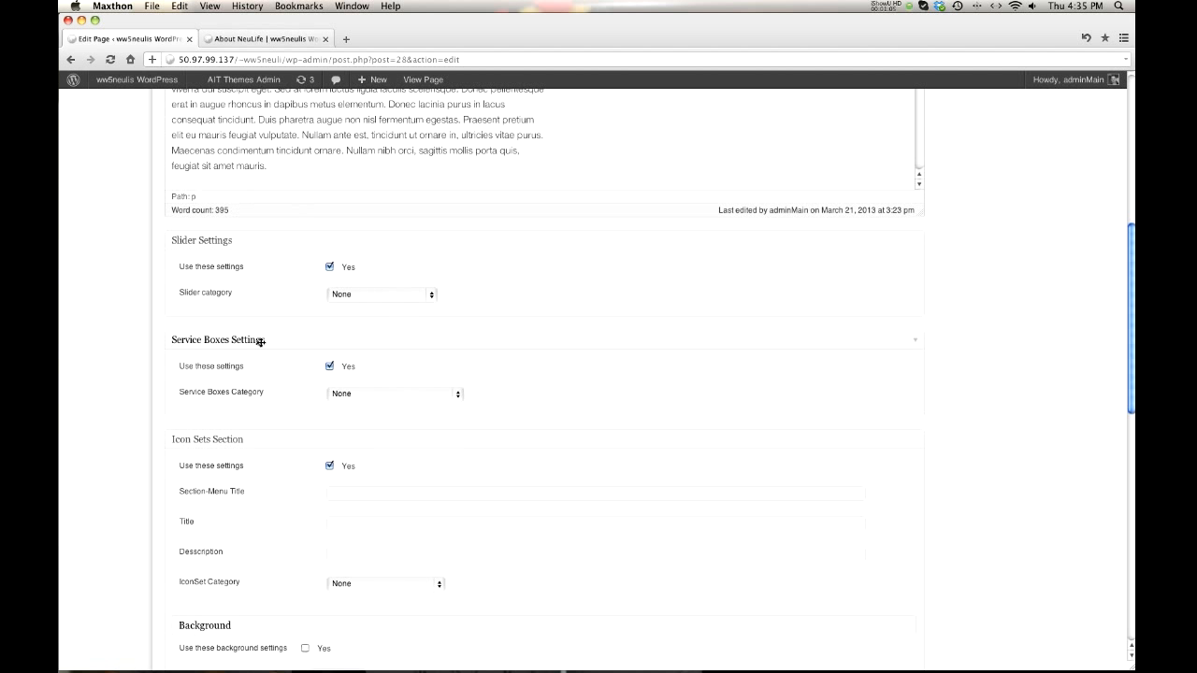
# View the slider, testimonial and service boxes on the live home page, and return to the page editor.
pyautogui.click(222, 40)
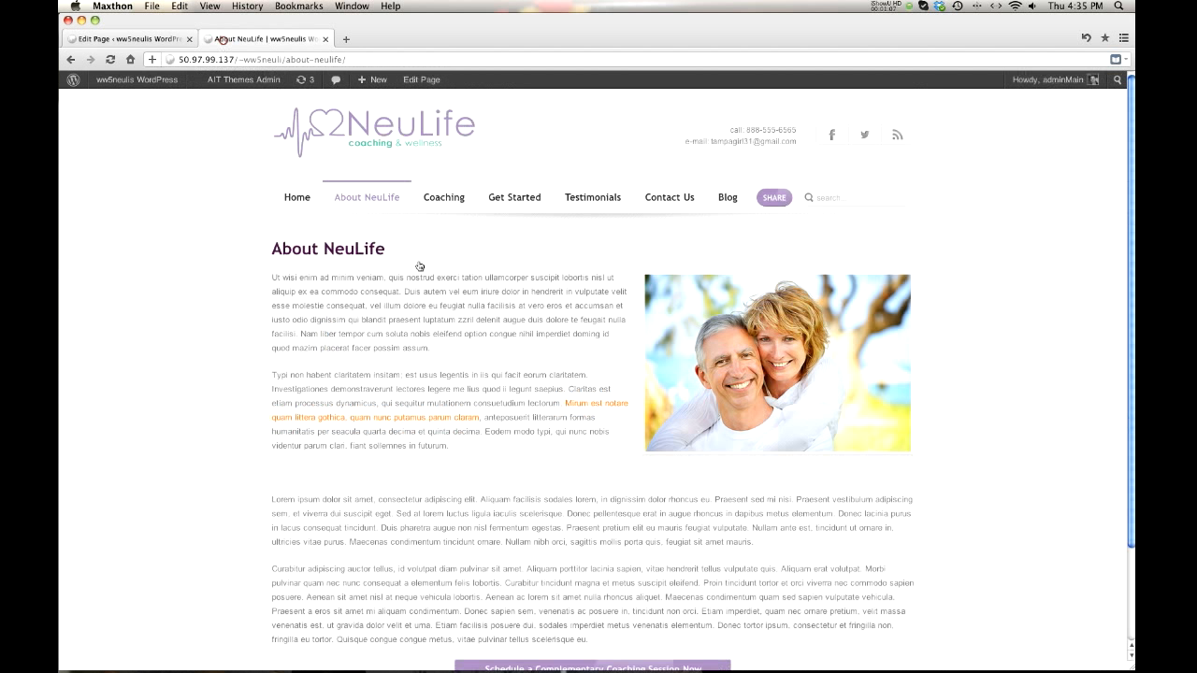
pyautogui.click(342, 131)
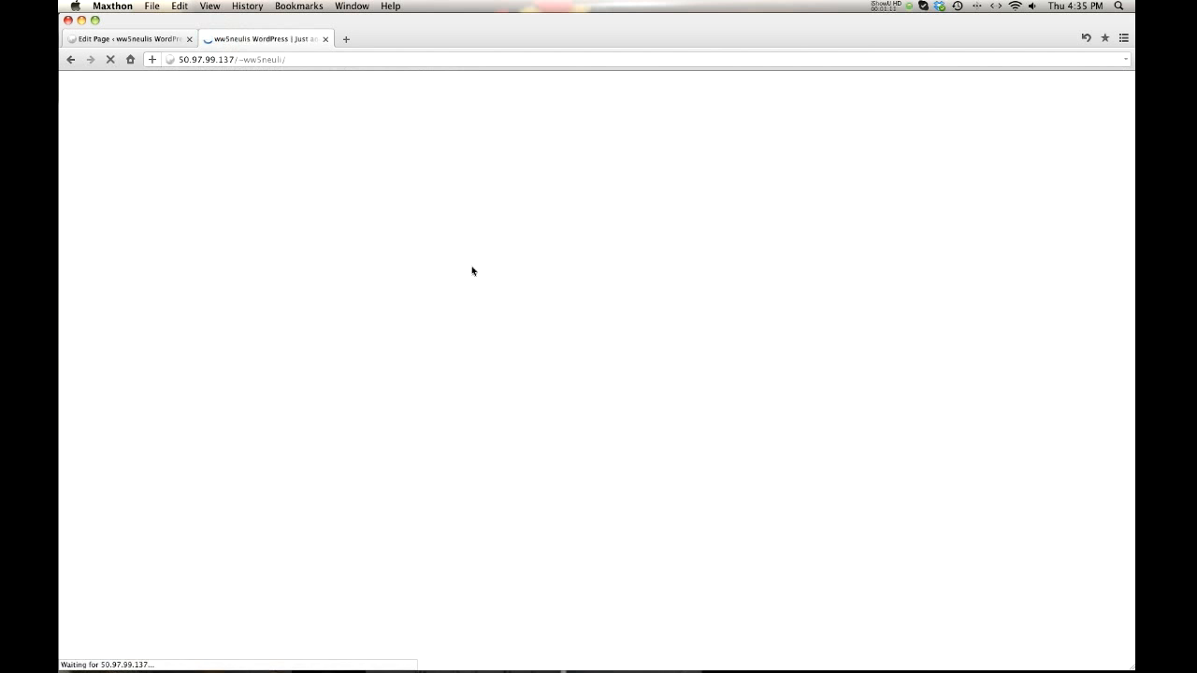
pyautogui.scroll(-5, 473, 271)
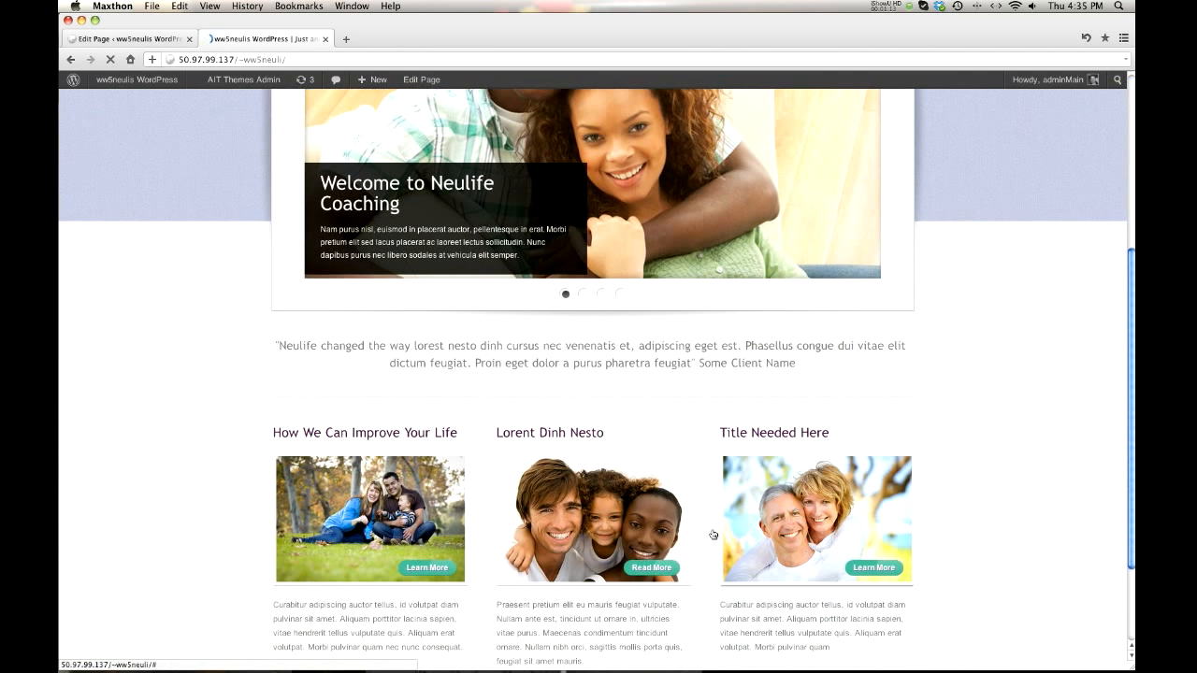
pyautogui.click(105, 38)
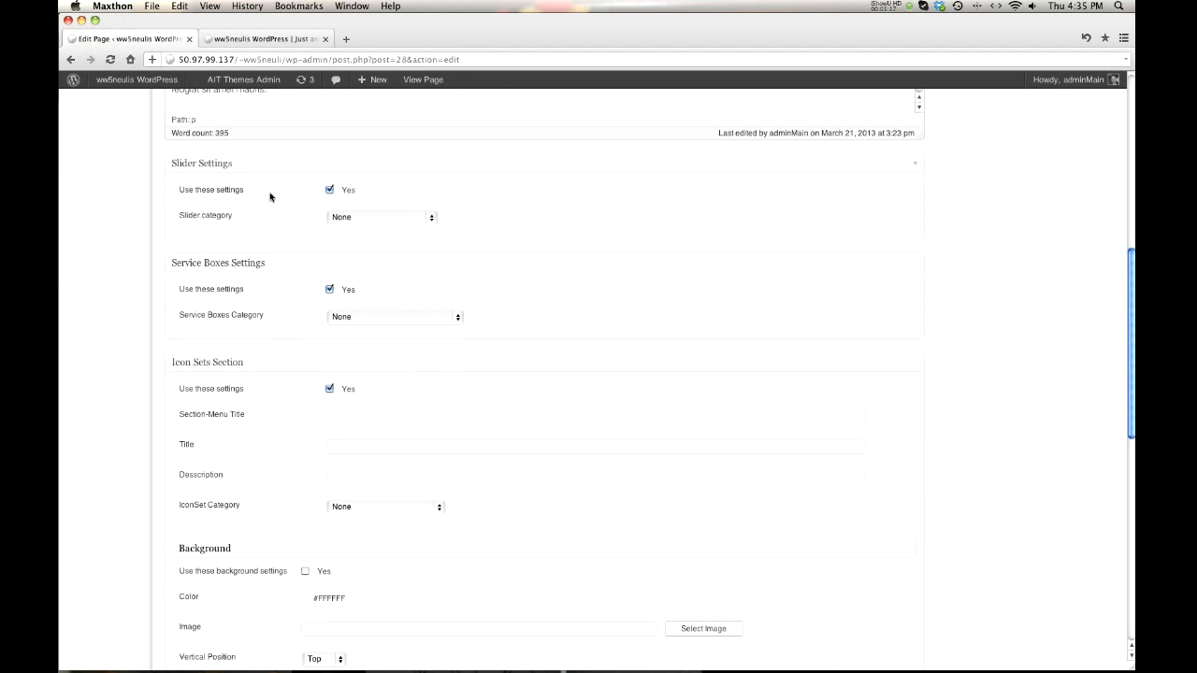
# Examine the About NeuLife page's service boxes, icon sets, background, testimonials and section order settings.
pyautogui.scroll(-3, 271, 243)
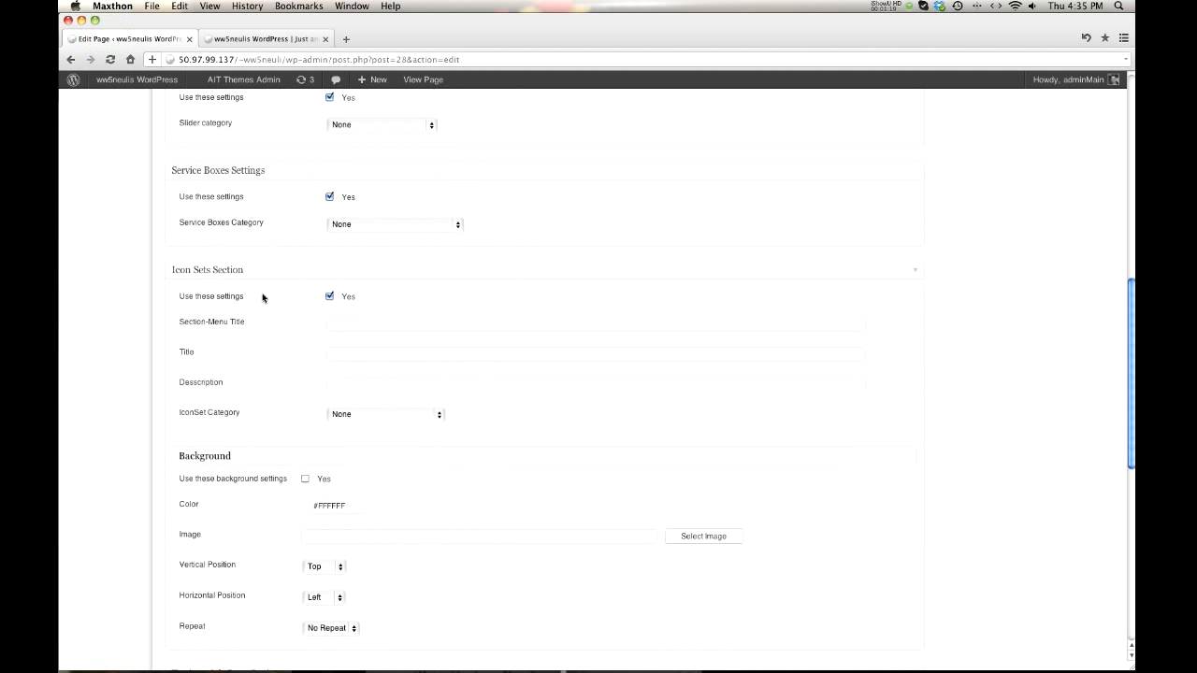
pyautogui.scroll(-3, 419, 286)
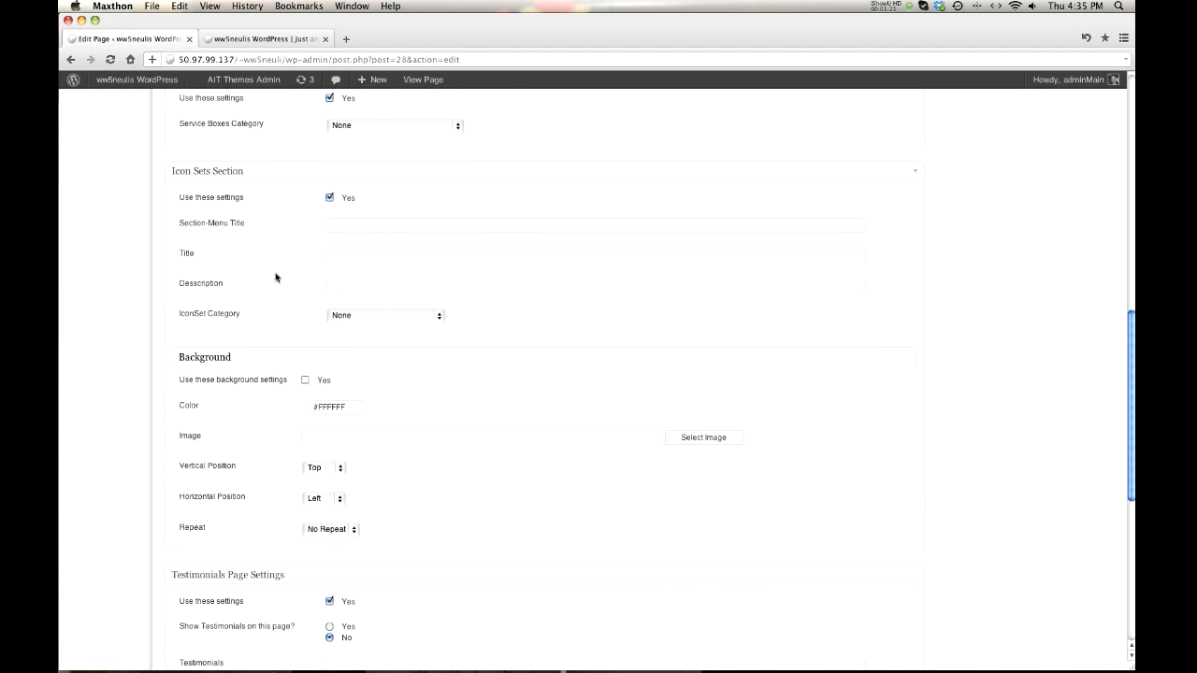
pyautogui.scroll(-3, 276, 277)
pyautogui.scroll(-3, 260, 271)
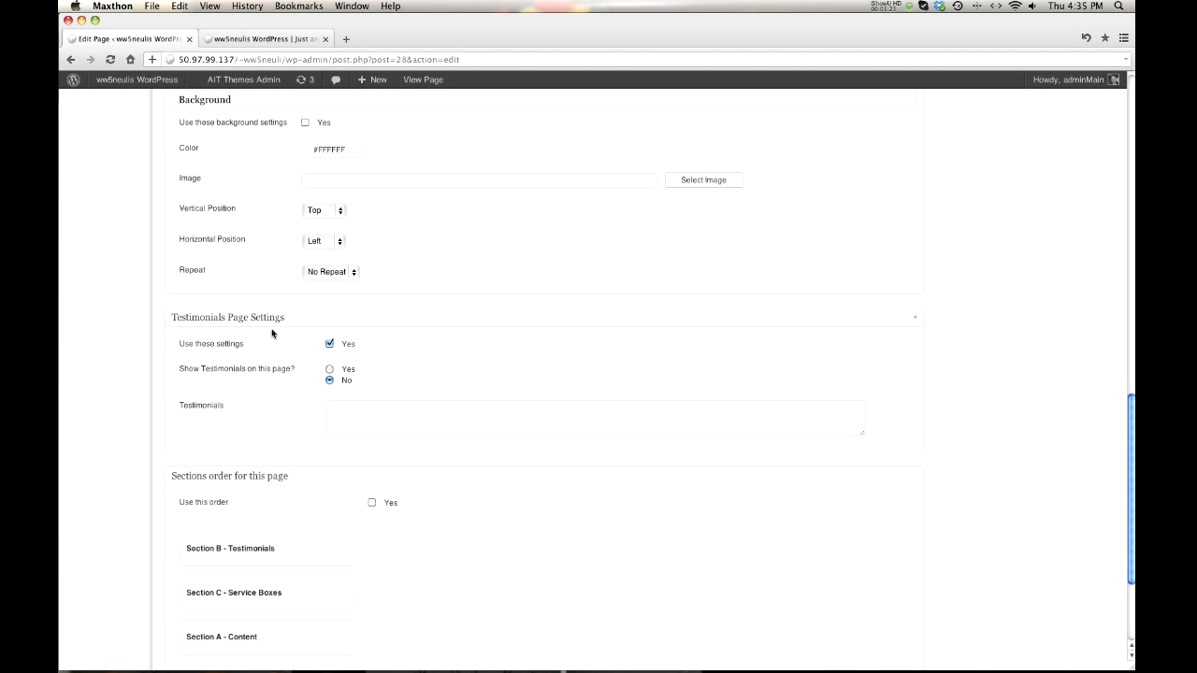
pyautogui.scroll(-5, 345, 338)
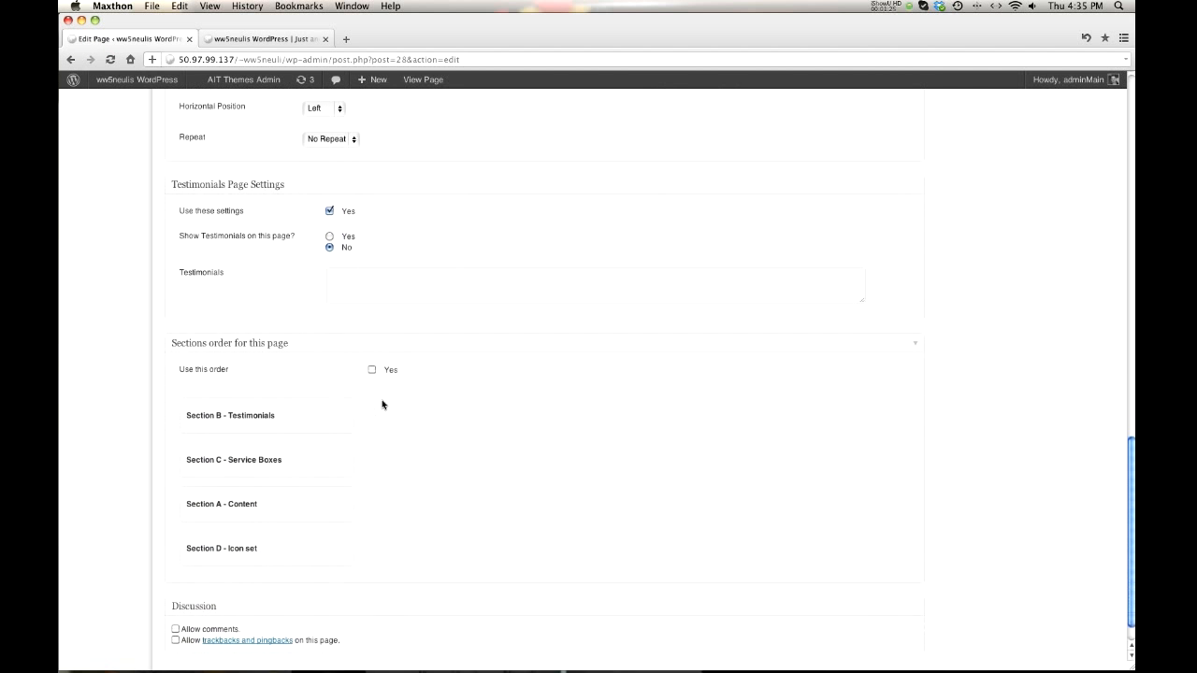
pyautogui.scroll(15, 236, 424)
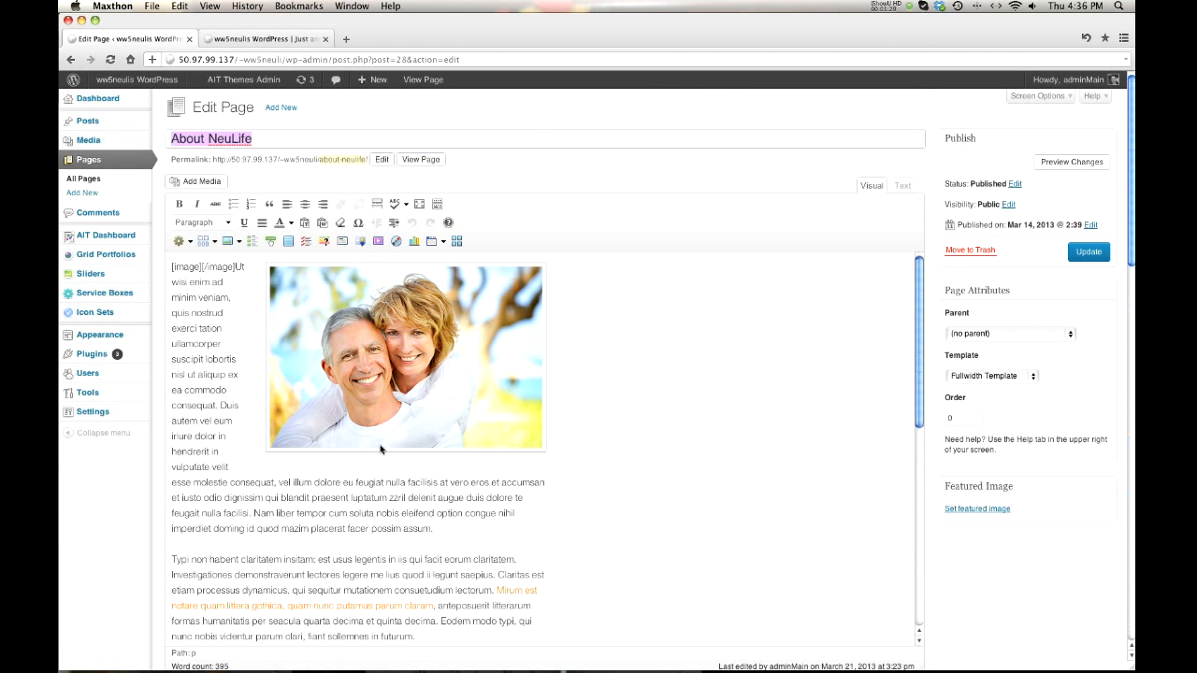
# Highlight the client testimonial beneath the slider on the live home page, and return to the page editor.
pyautogui.click(252, 39)
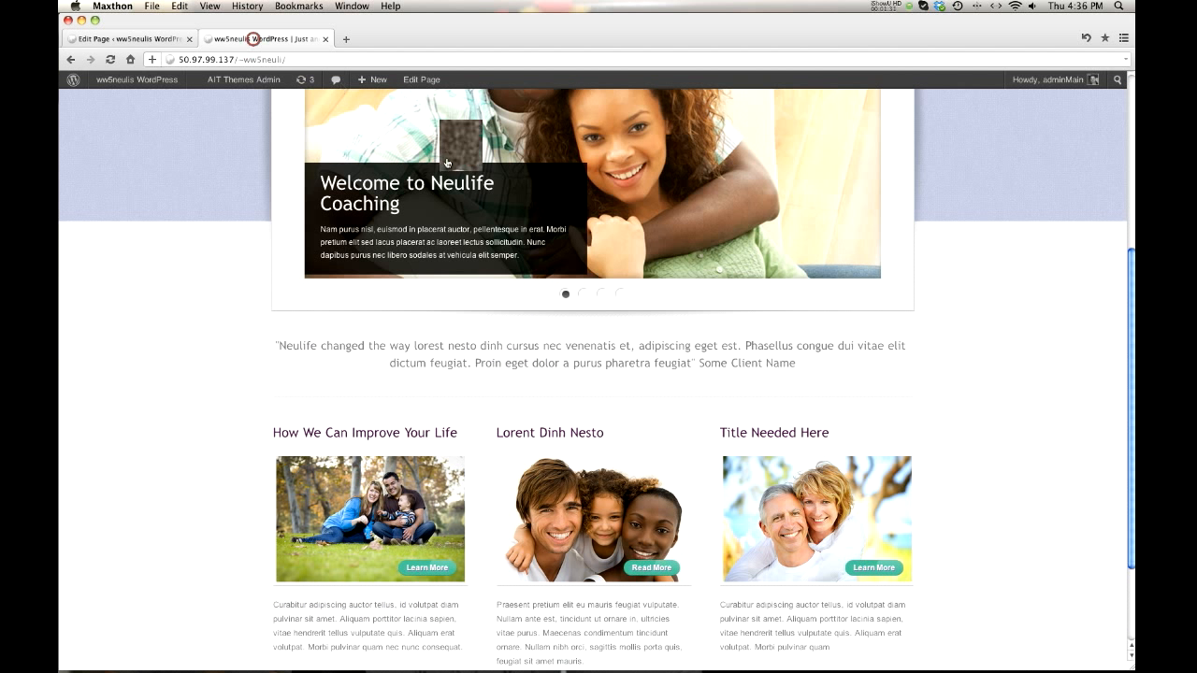
pyautogui.moveTo(314, 345); pyautogui.dragTo(742, 378)
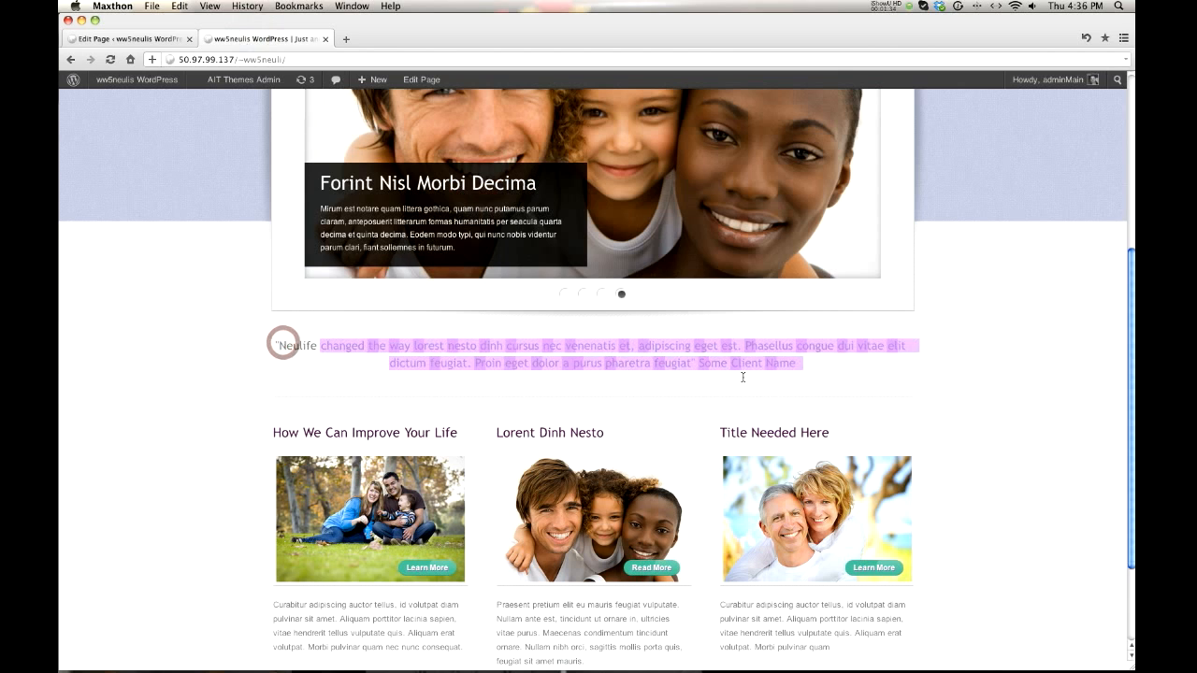
pyautogui.click(102, 40)
# Set "Show Testimonials on this page?" to Yes for the About NeuLife page and update the page.
pyautogui.scroll(-15, 414, 350)
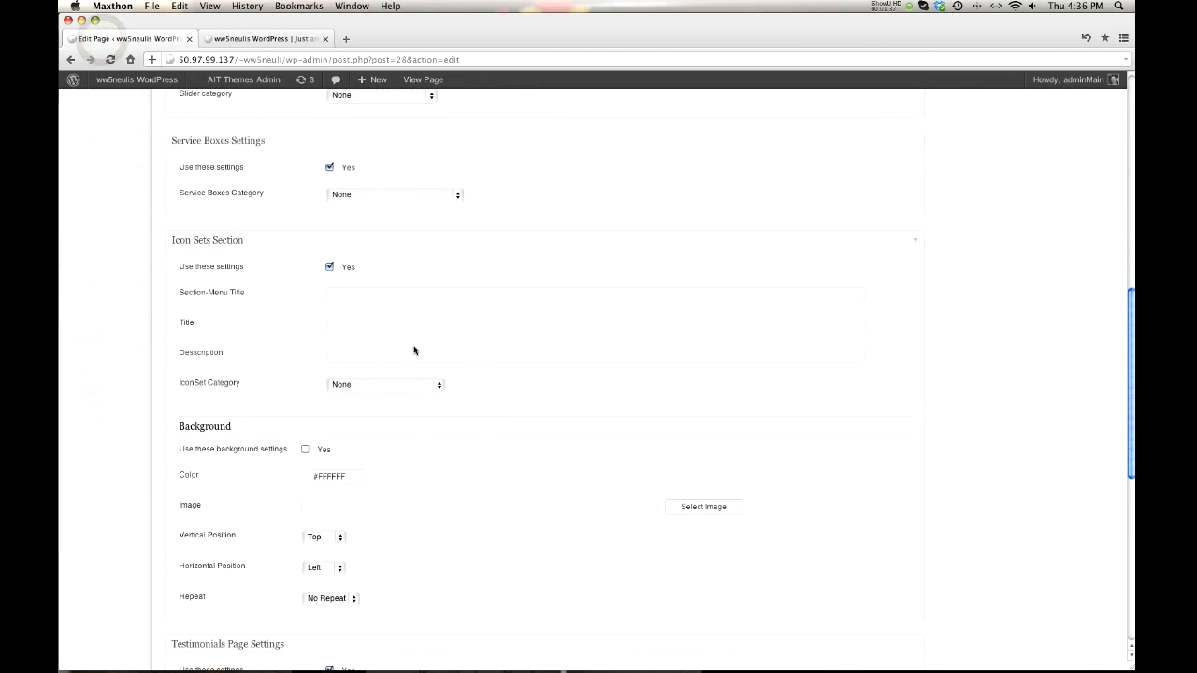
pyautogui.scroll(-8, 212, 299)
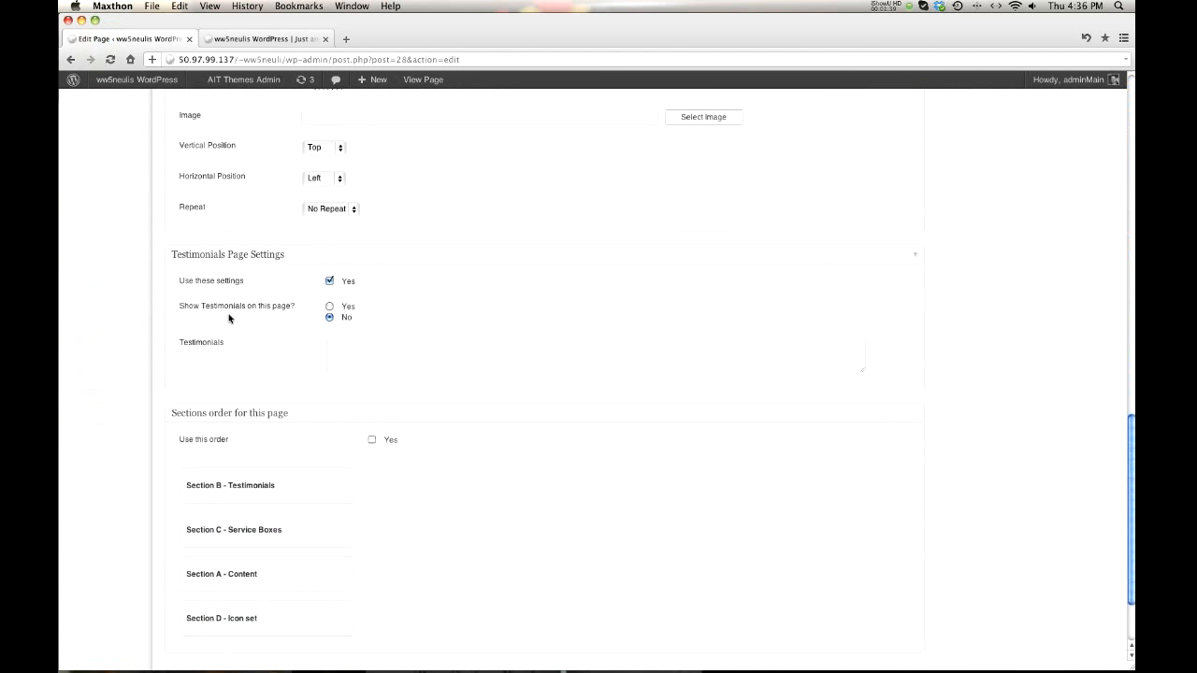
pyautogui.click(319, 314)
pyautogui.scroll(20, 757, 339)
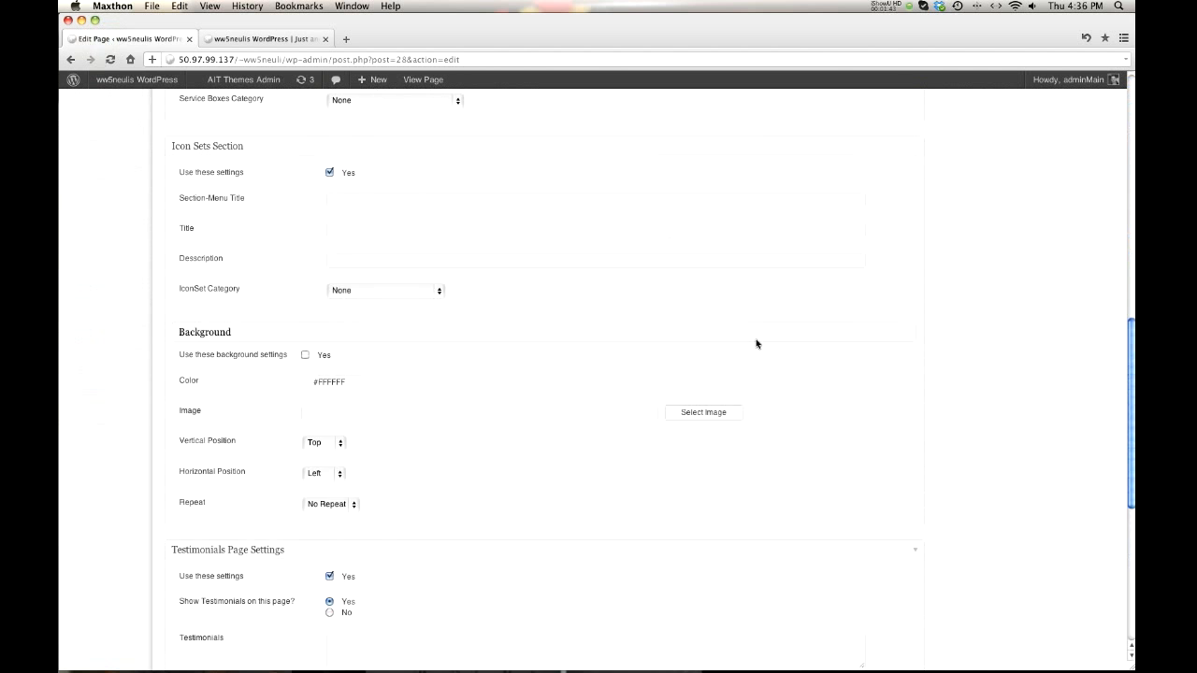
pyautogui.click(1089, 253)
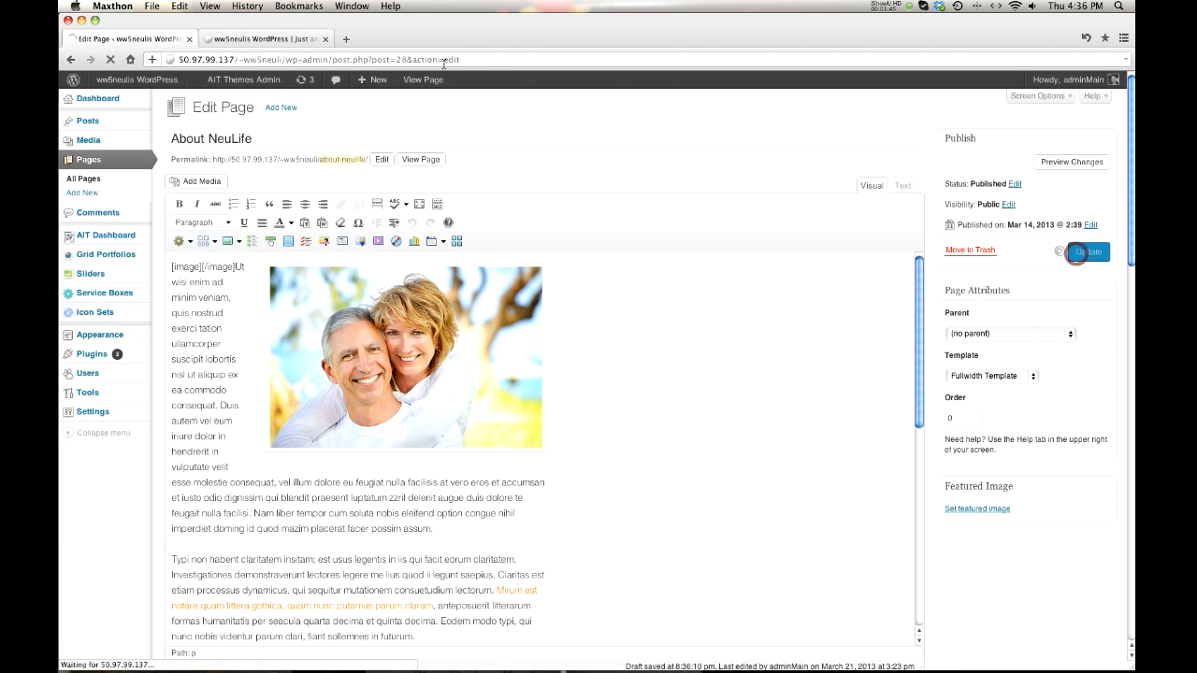
# Reload the live site and check the About NeuLife page for a testimonials section.
pyautogui.click(277, 41)
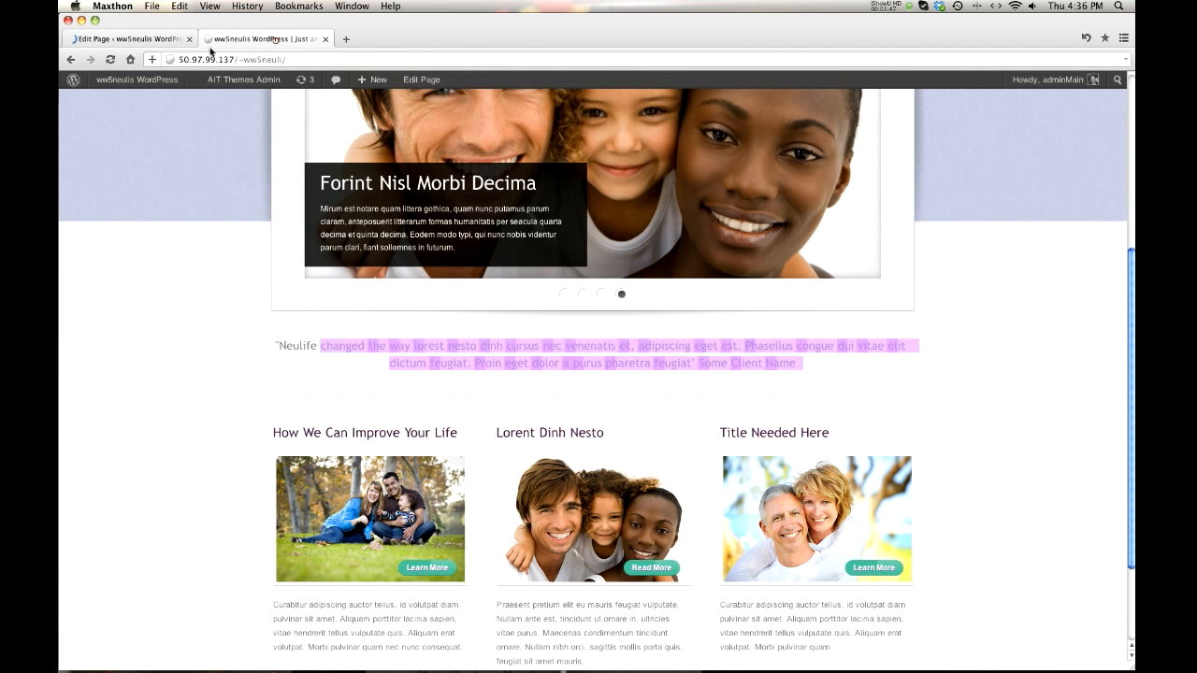
pyautogui.click(112, 61)
pyautogui.moveTo(370, 200)
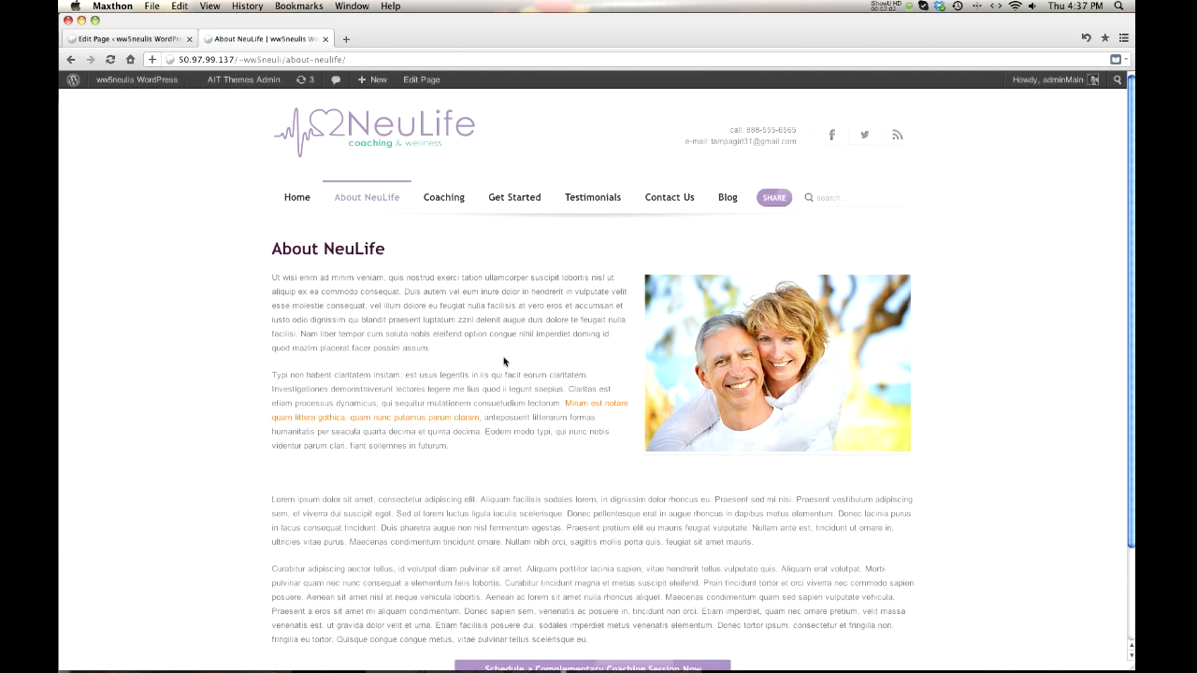
pyautogui.scroll(-3, 505, 362)
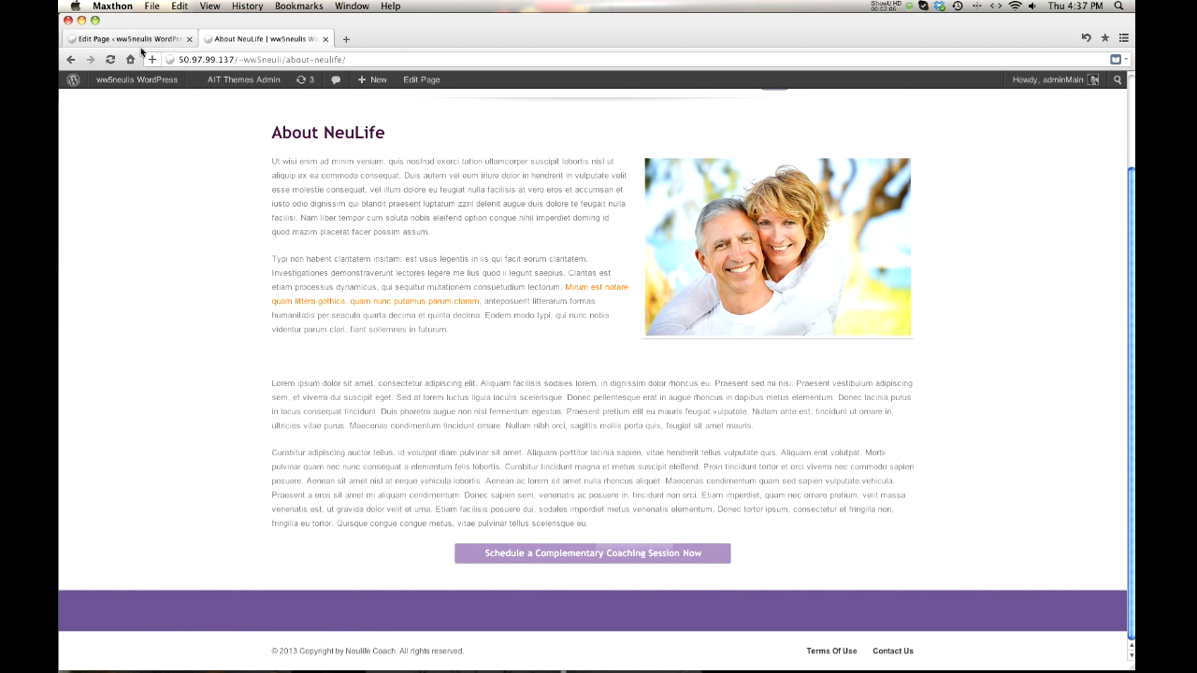
# Enter "This is a testimonial" as the About NeuLife page's testimonial text and update the page.
pyautogui.click(139, 38)
pyautogui.click(383, 370)
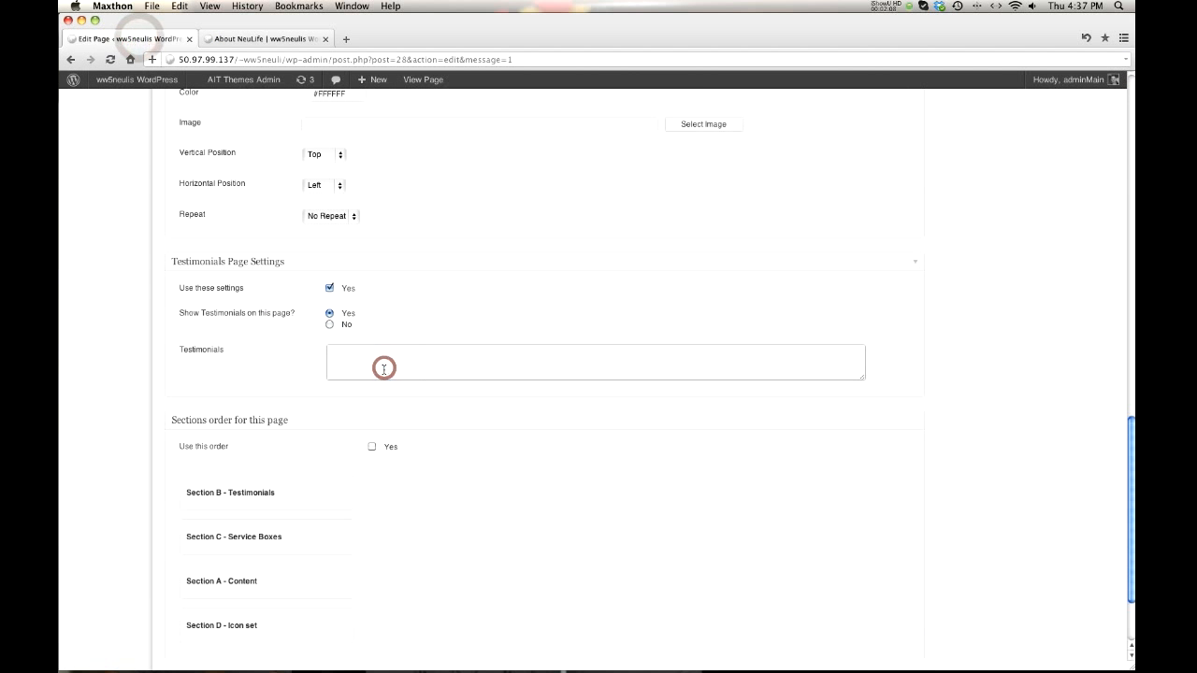
pyautogui.write('This is a testimonial')
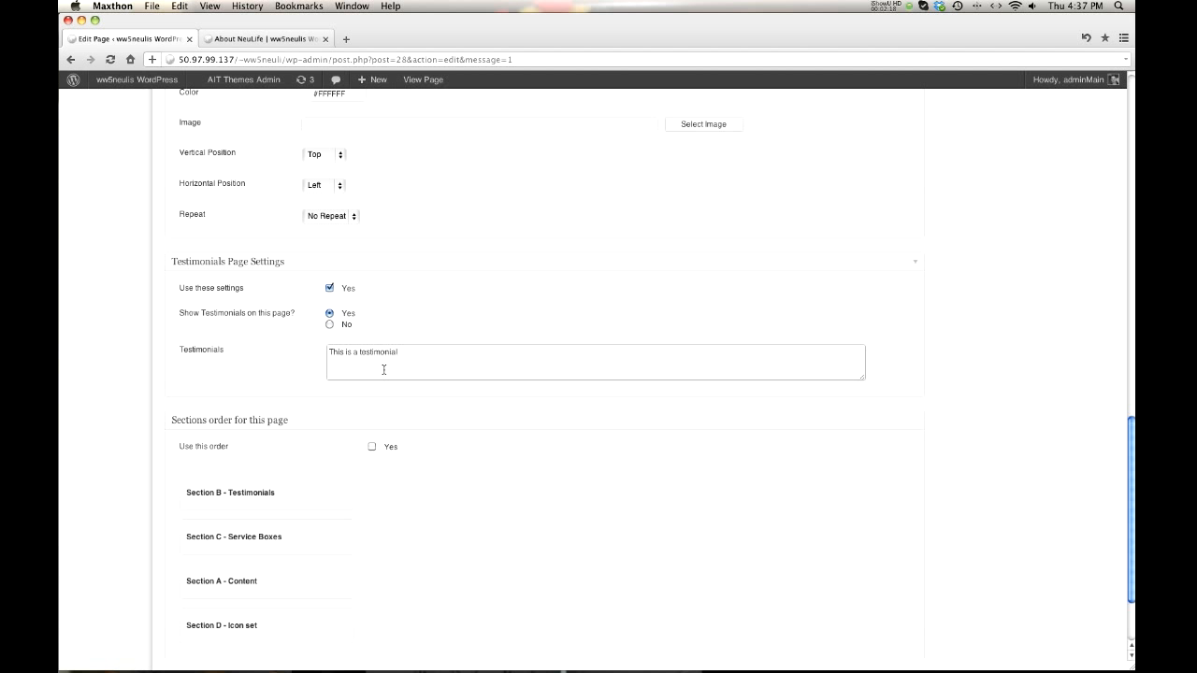
pyautogui.scroll(15, 749, 402)
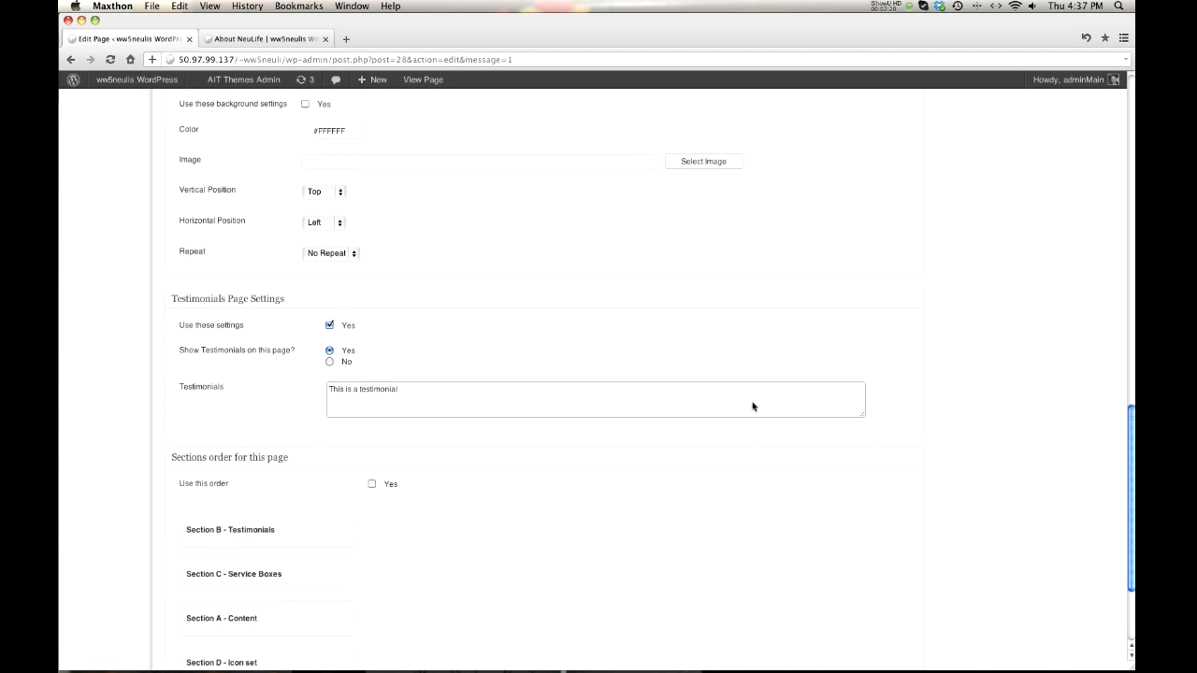
pyautogui.click(1085, 291)
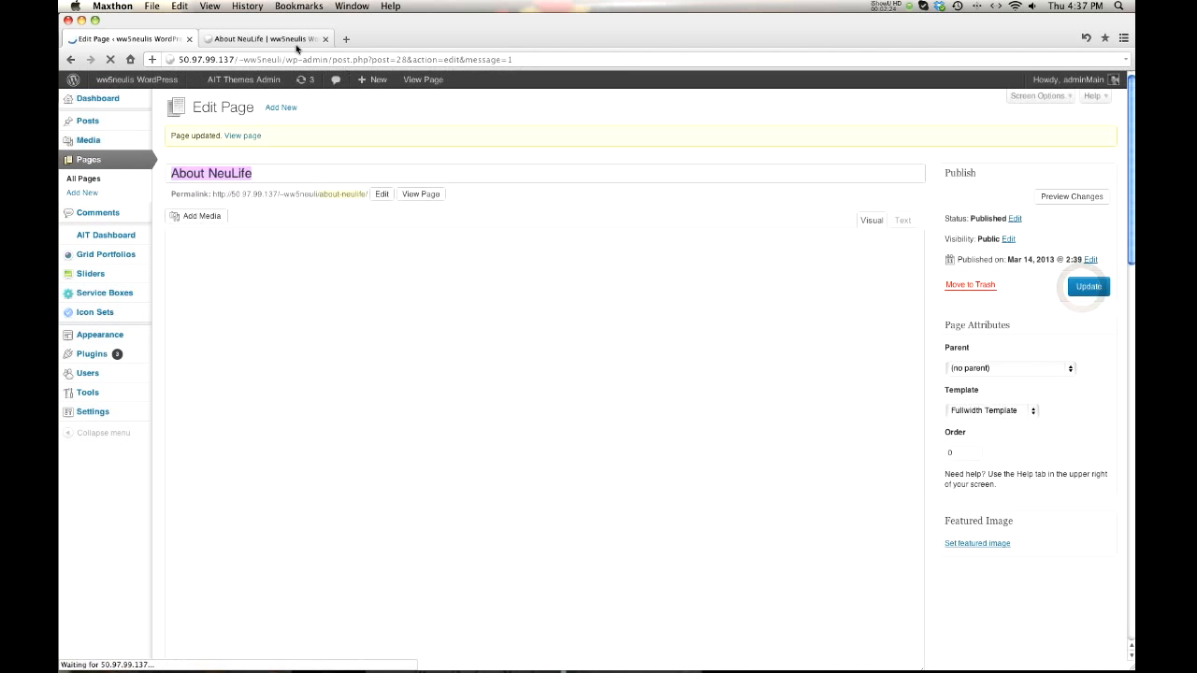
# Reload the live About NeuLife page to check for the testimonial, and return to the page editor.
pyautogui.click(301, 42)
pyautogui.click(106, 59)
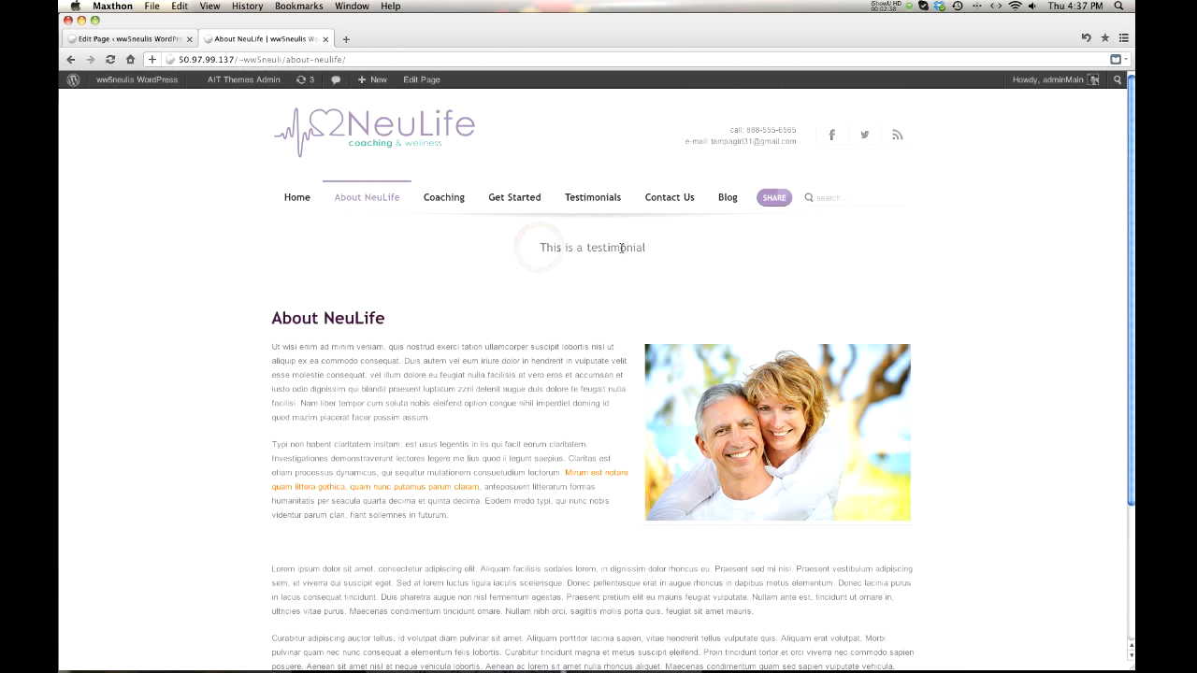
pyautogui.click(131, 38)
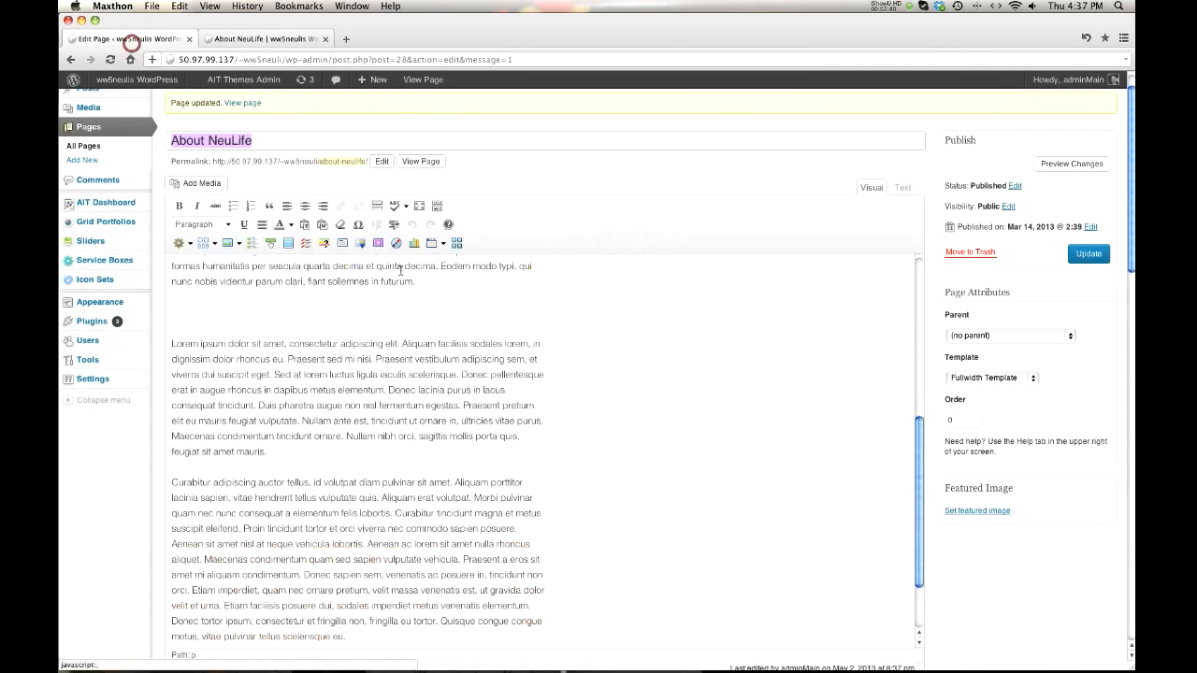
# Set "Show Testimonials on this page?" to No and the slider category to "Slider (1)", and update the page.
pyautogui.scroll(-10, 401, 272)
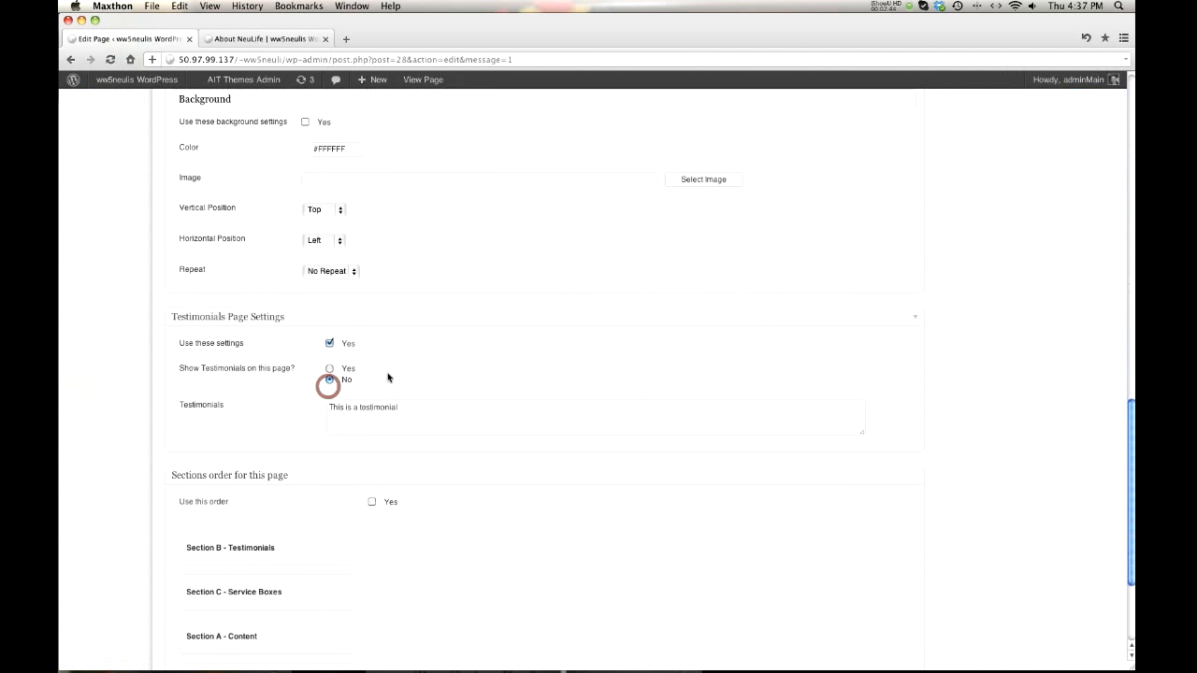
pyautogui.scroll(5, 388, 377)
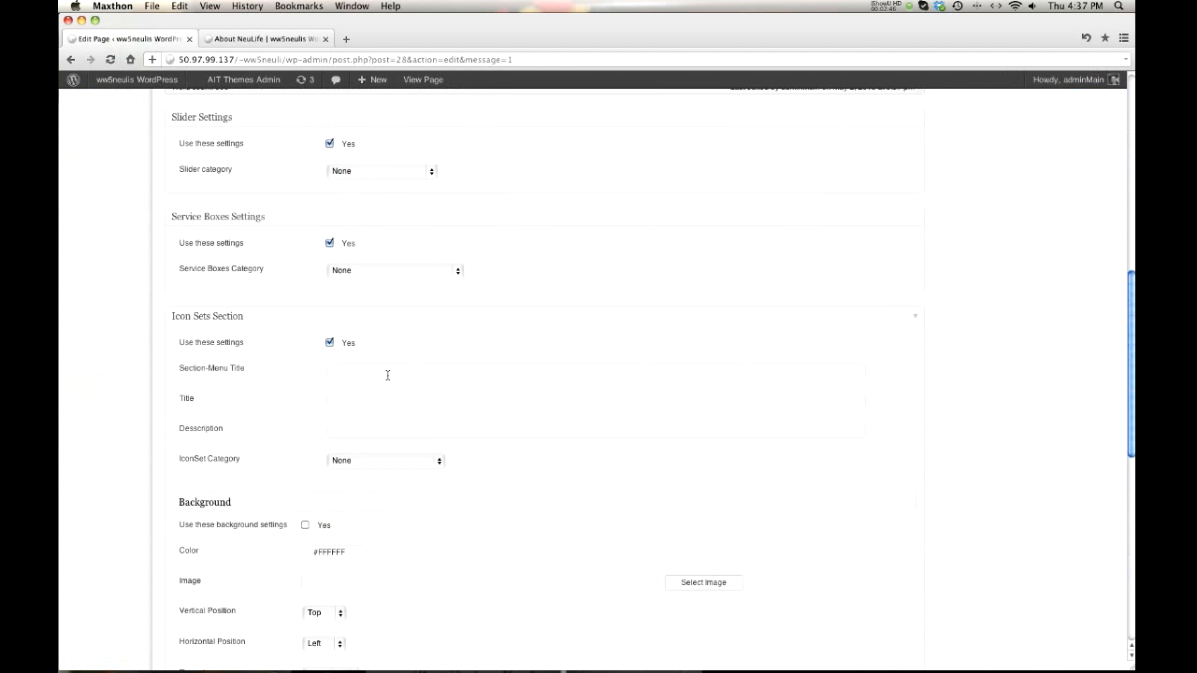
pyautogui.scroll(-2, 366, 372)
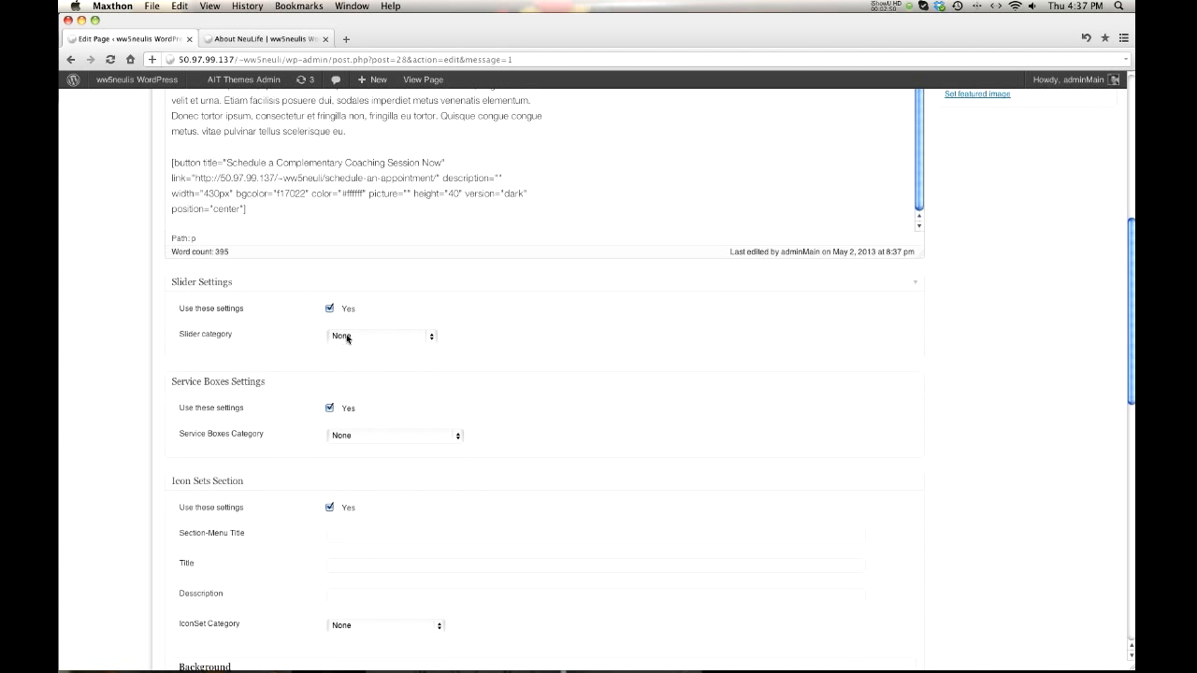
pyautogui.click(347, 338)
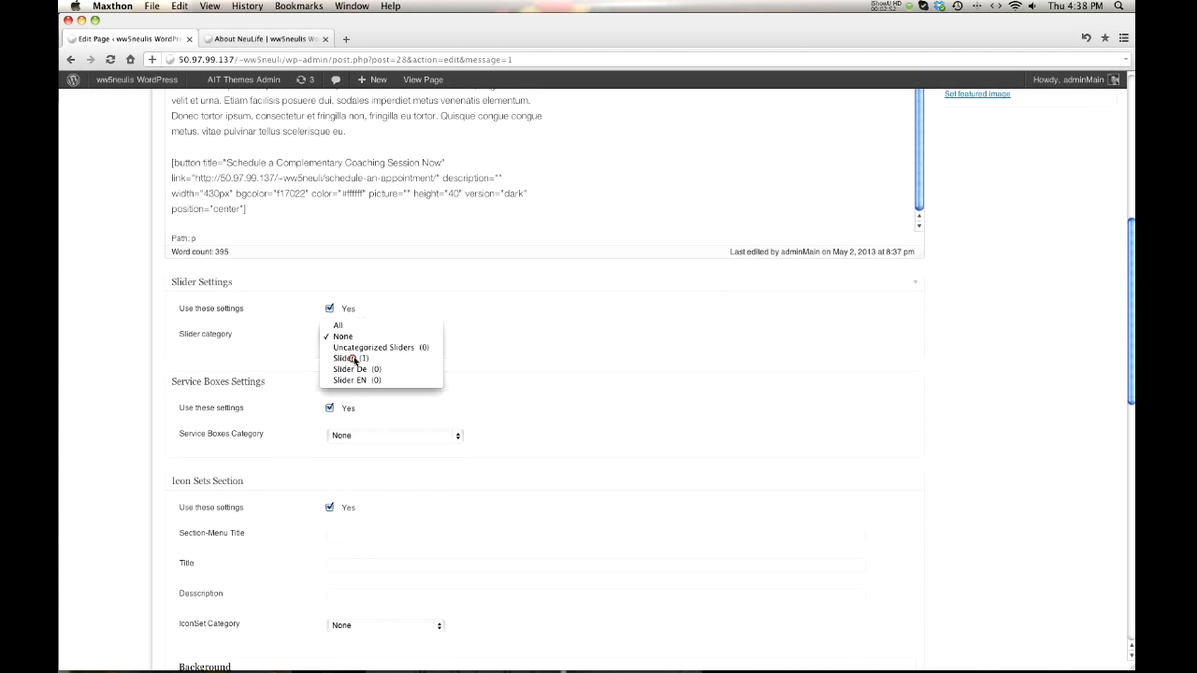
pyautogui.click(353, 359)
pyautogui.scroll(10, 350, 375)
pyautogui.click(1075, 296)
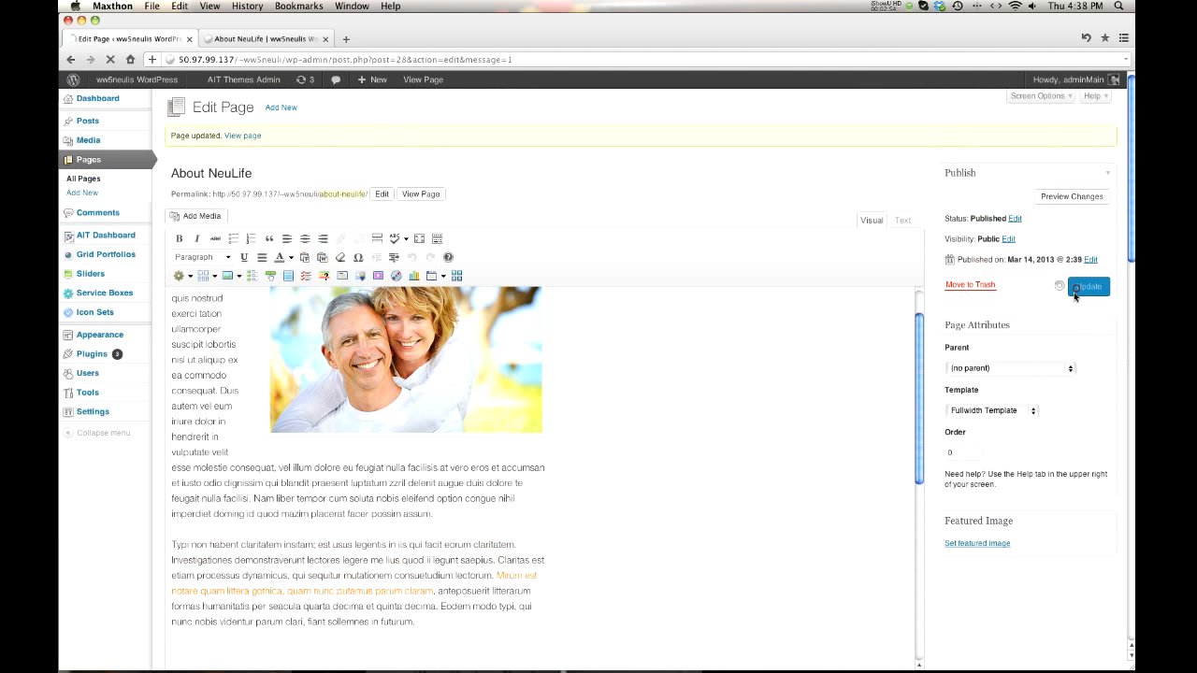
# Reload the live About NeuLife page and check its slider and testimonial area.
pyautogui.click(251, 38)
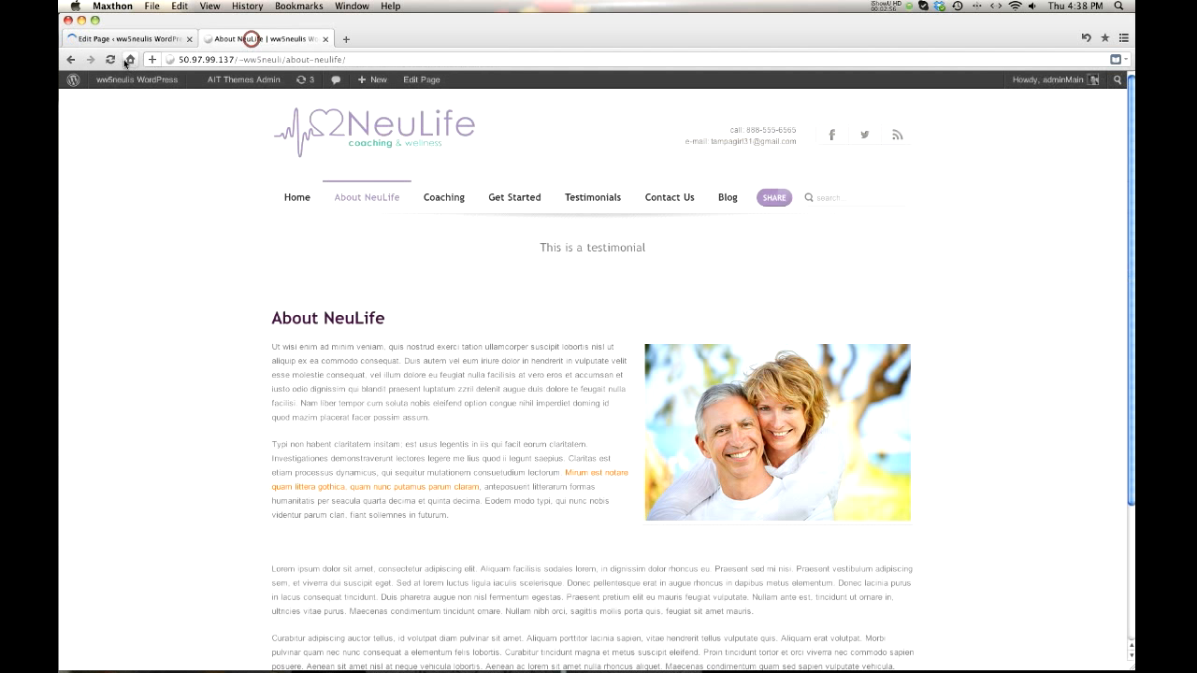
pyautogui.click(110, 59)
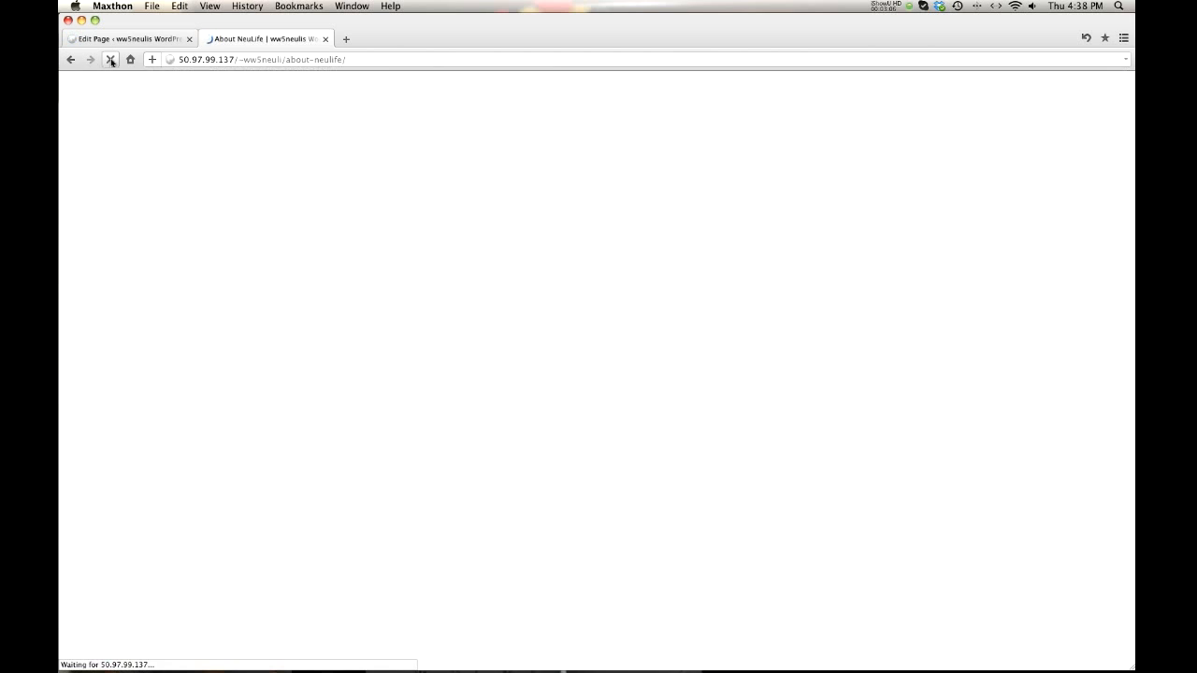
pyautogui.scroll(-8, 500, 240)
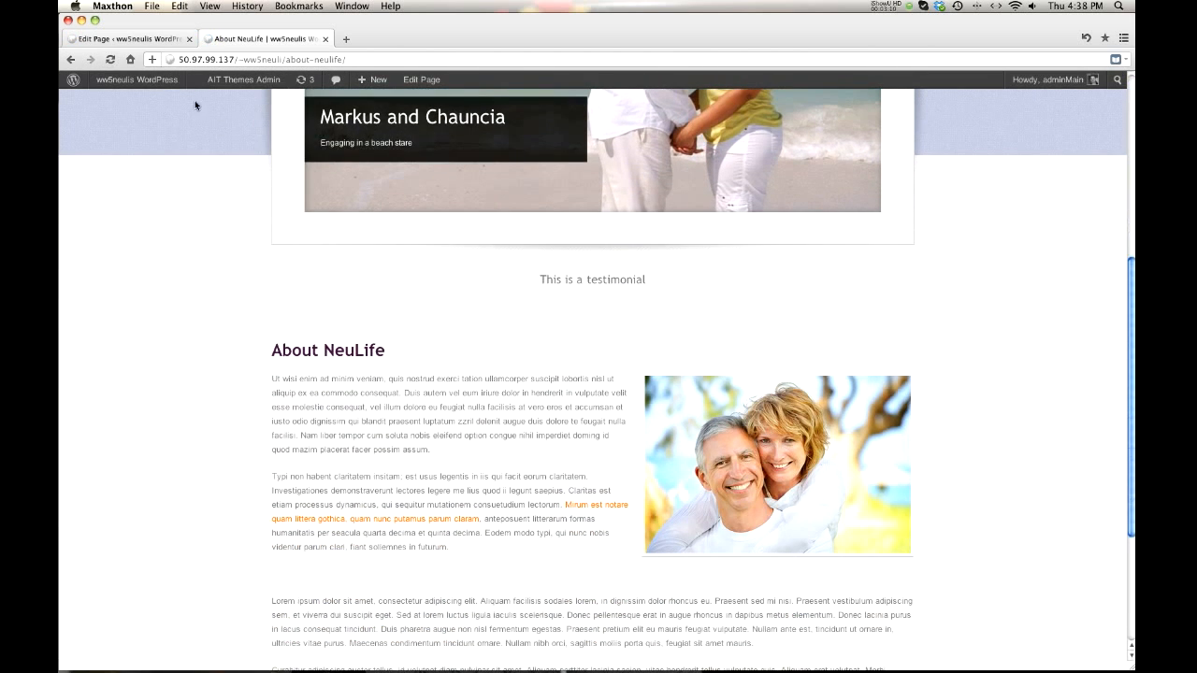
# Clear the testimonial text in the About NeuLife page's testimonials settings and update the page.
pyautogui.click(150, 38)
pyautogui.scroll(-15, 307, 309)
pyautogui.scroll(-13, 308, 310)
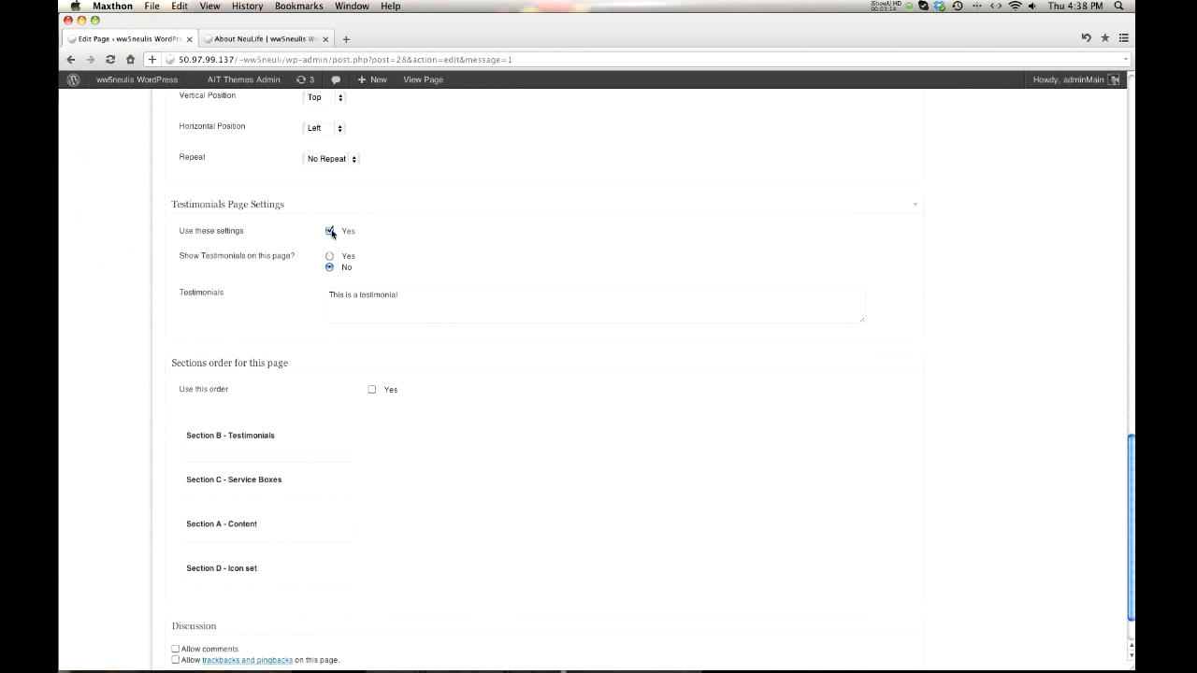
pyautogui.tripleClick(374, 295)
pyautogui.press('BackSpace')
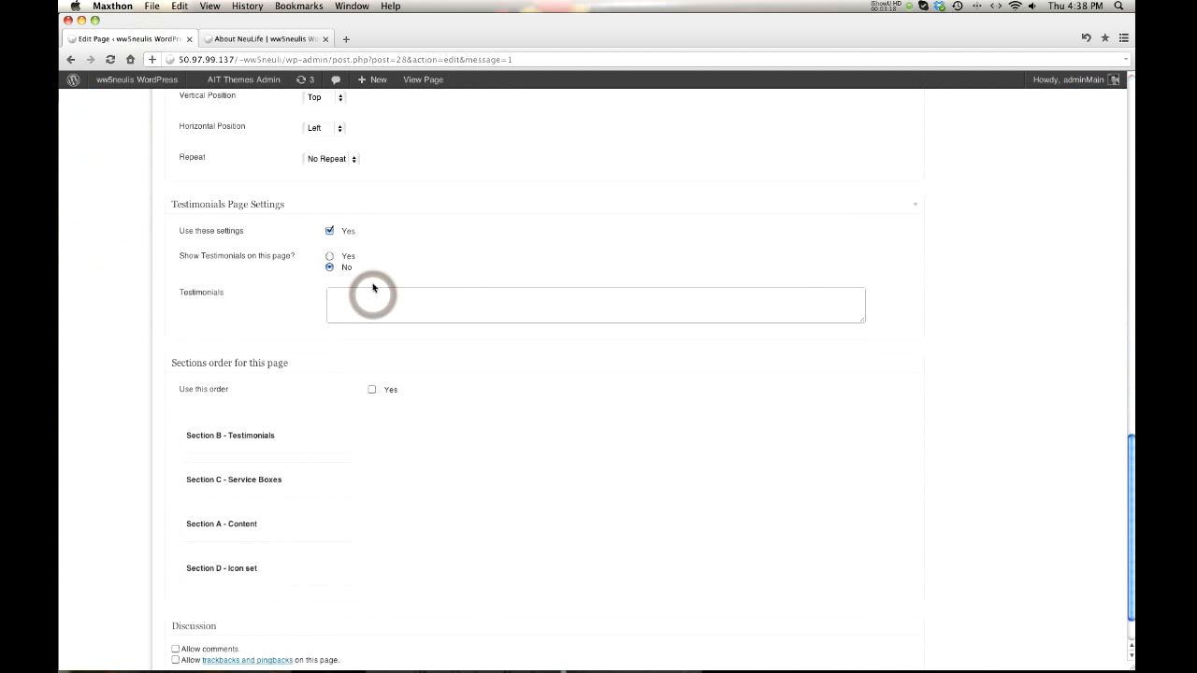
pyautogui.click(329, 256)
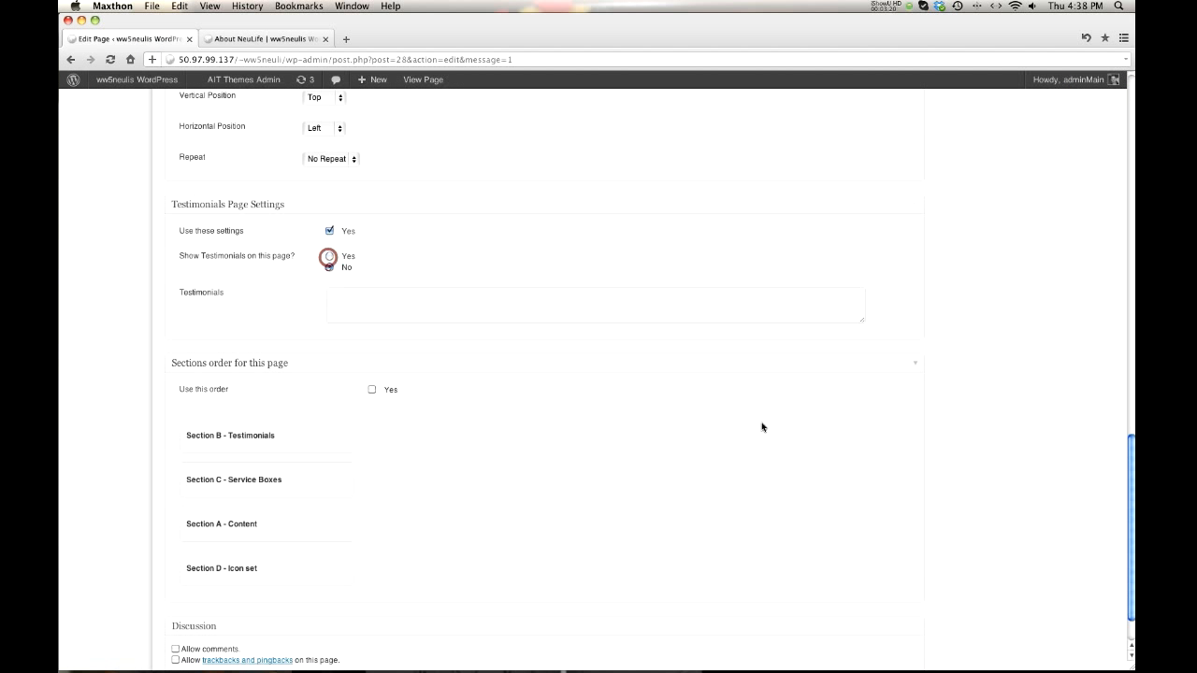
pyautogui.scroll(15, 661, 403)
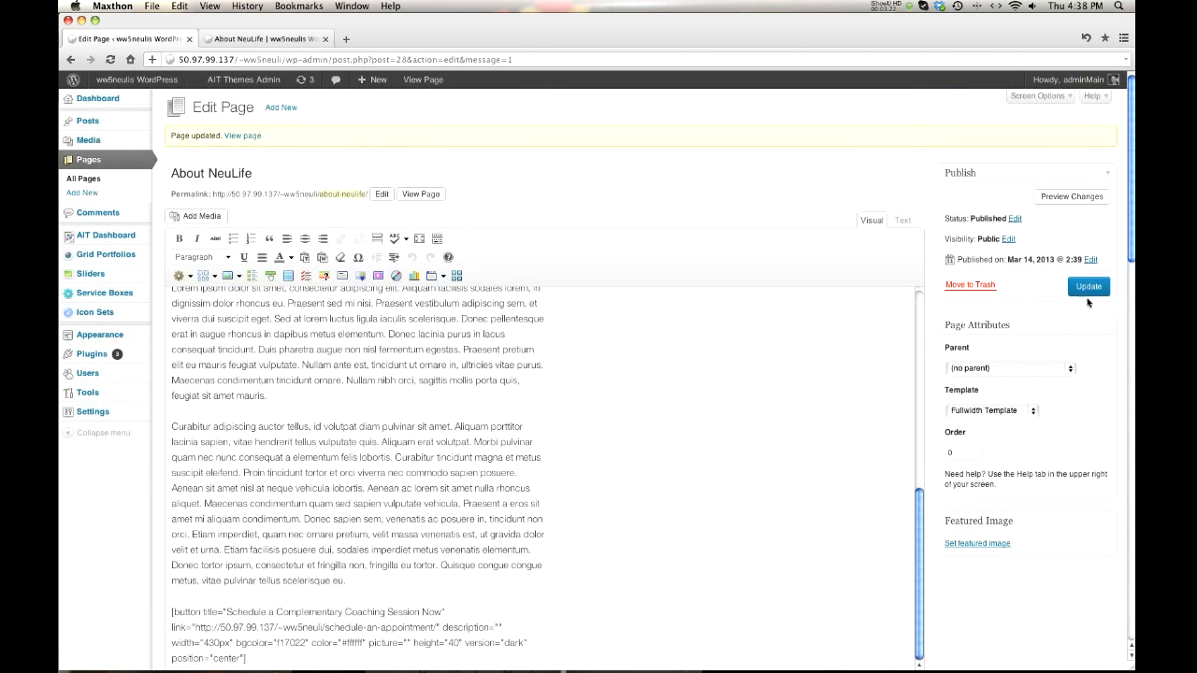
pyautogui.click(1088, 286)
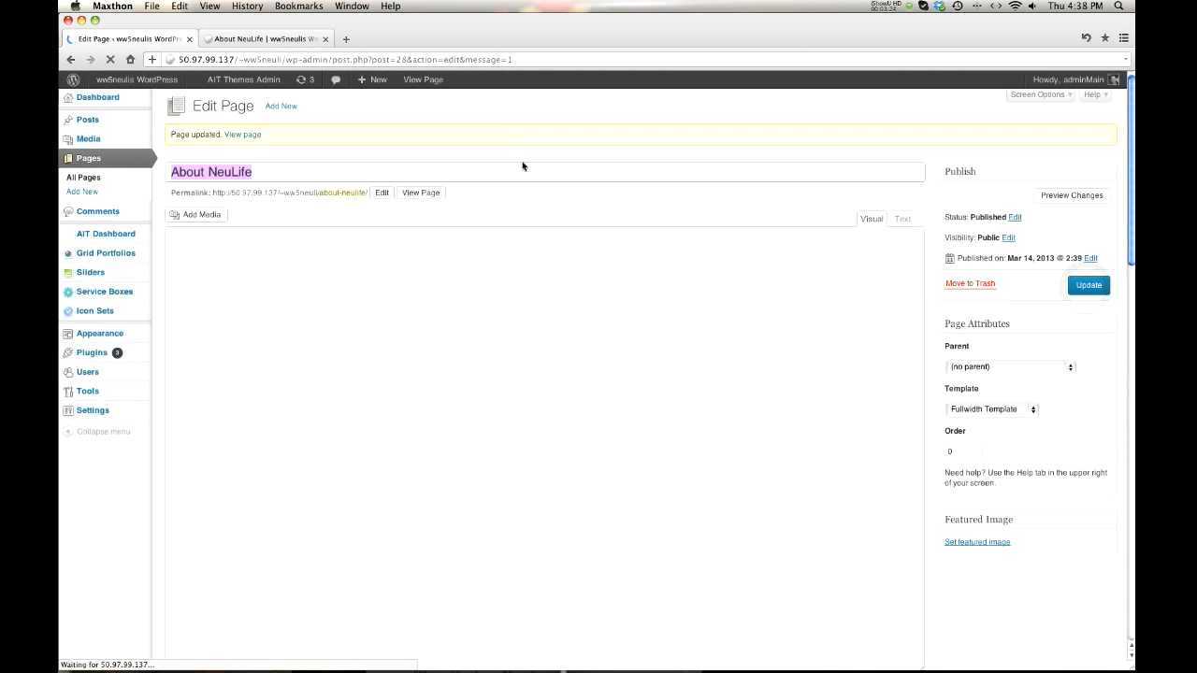
# Look over the slider and testimonial on the live About NeuLife page, and open the site's home page.
pyautogui.click(285, 37)
pyautogui.scroll(-1, 369, 302)
pyautogui.scroll(-4, 455, 286)
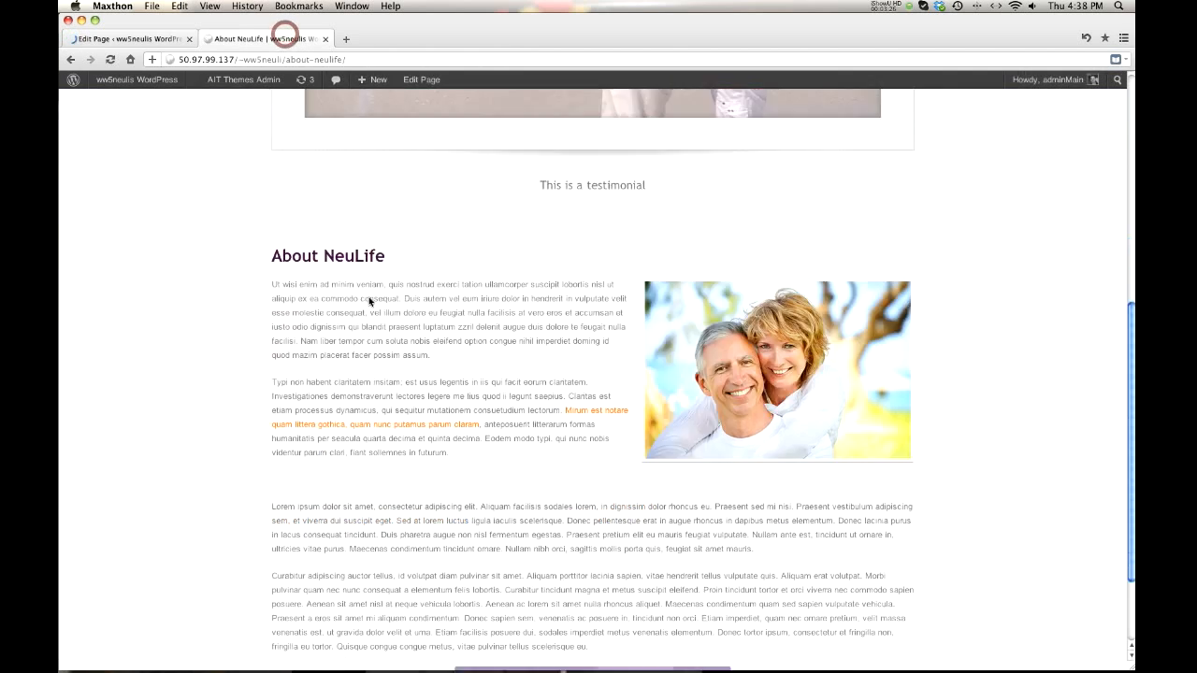
pyautogui.scroll(12, 428, 249)
pyautogui.click(288, 201)
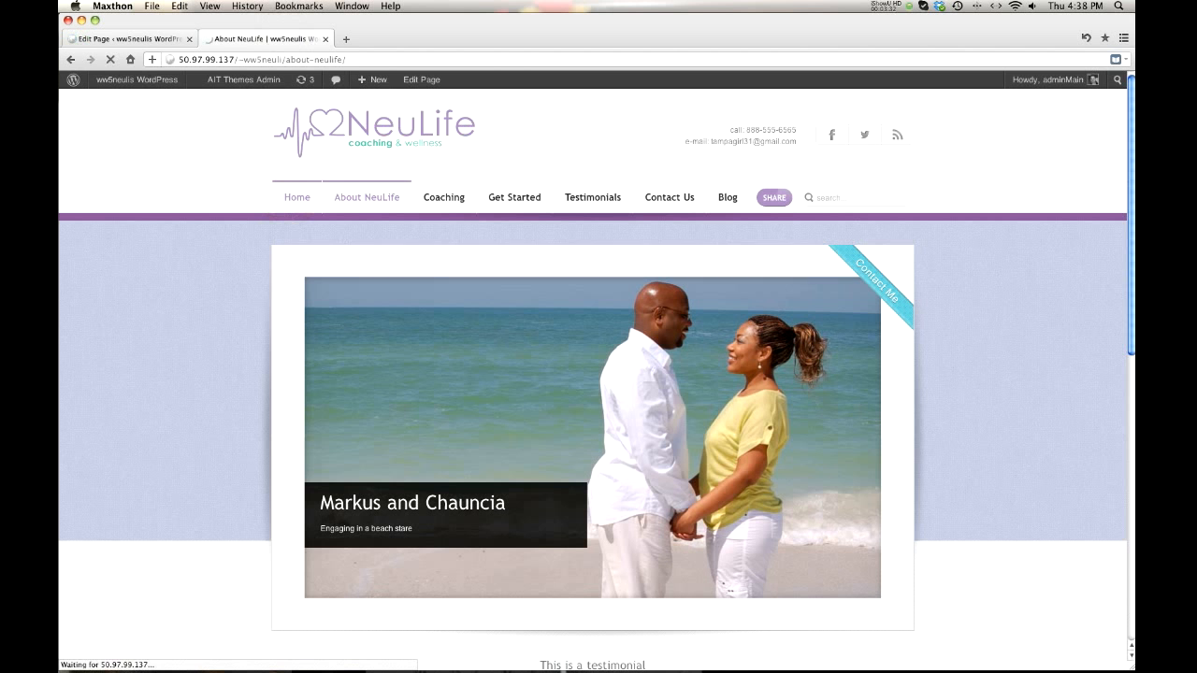
# Set the About NeuLife page's slider category to None and update the page.
pyautogui.click(138, 40)
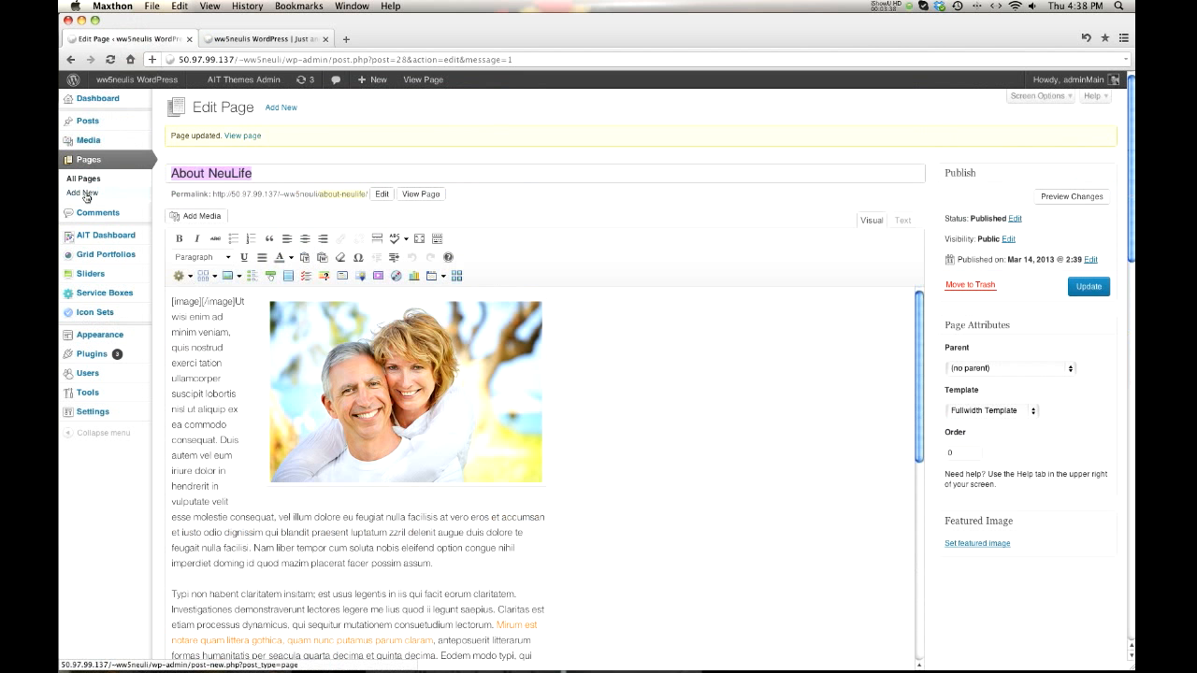
pyautogui.scroll(-10, 441, 361)
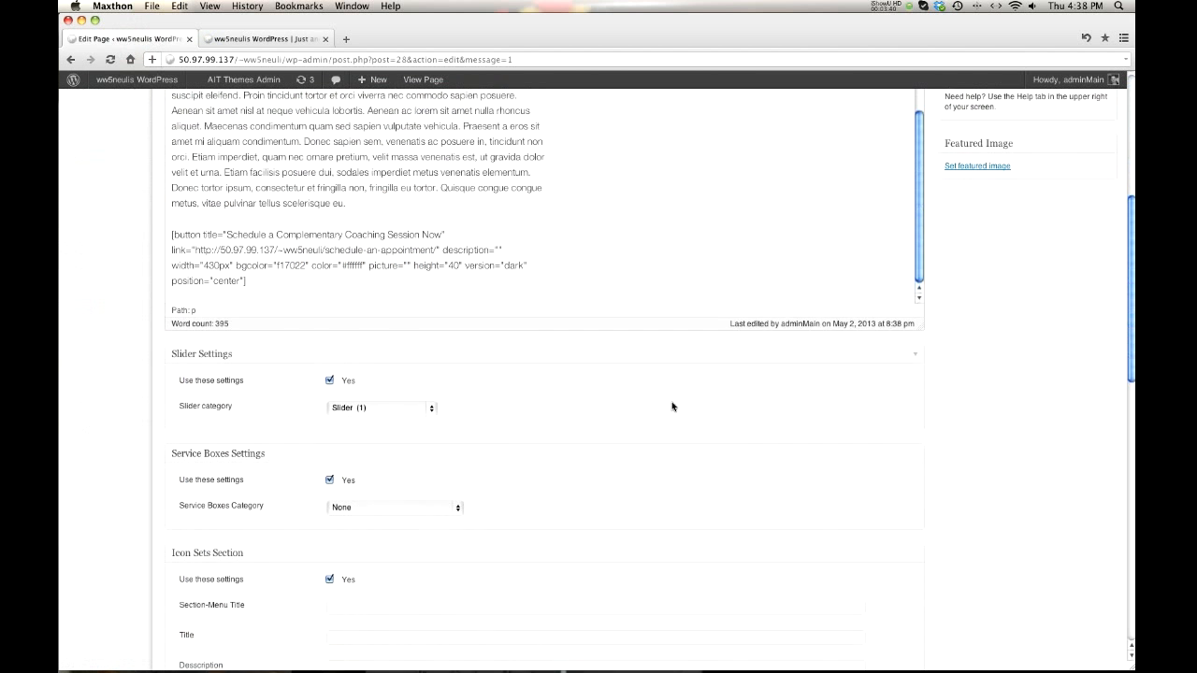
pyautogui.click(351, 341)
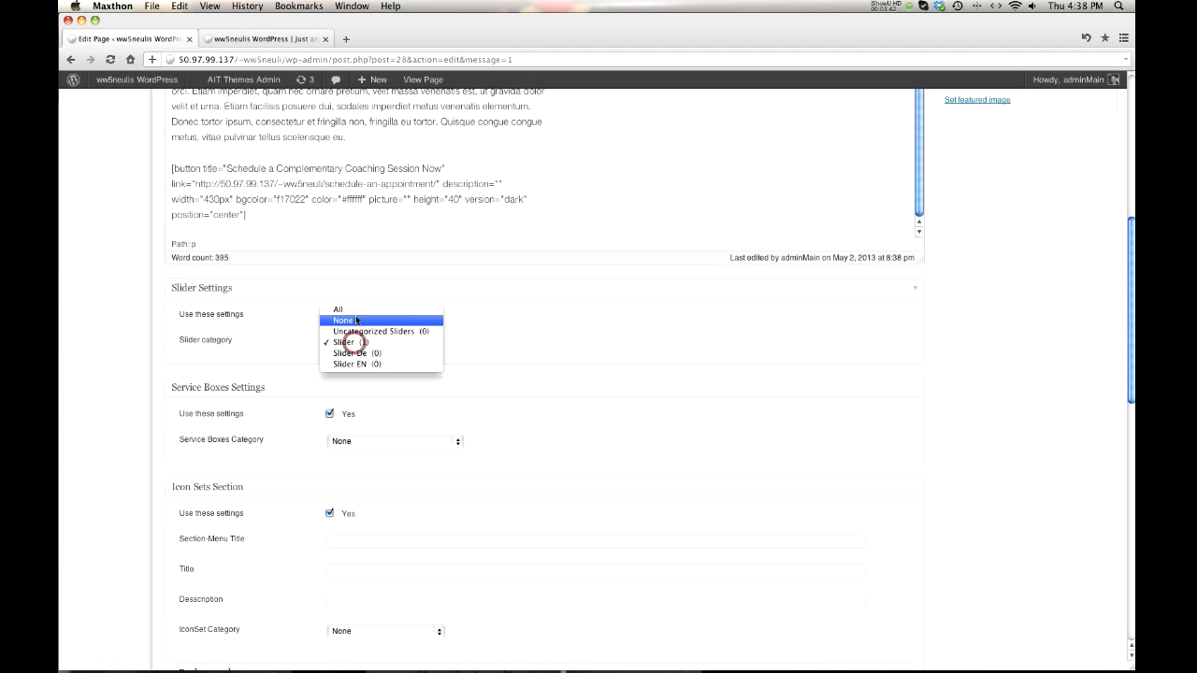
pyautogui.click(353, 338)
pyautogui.scroll(15, 567, 348)
pyautogui.click(1088, 286)
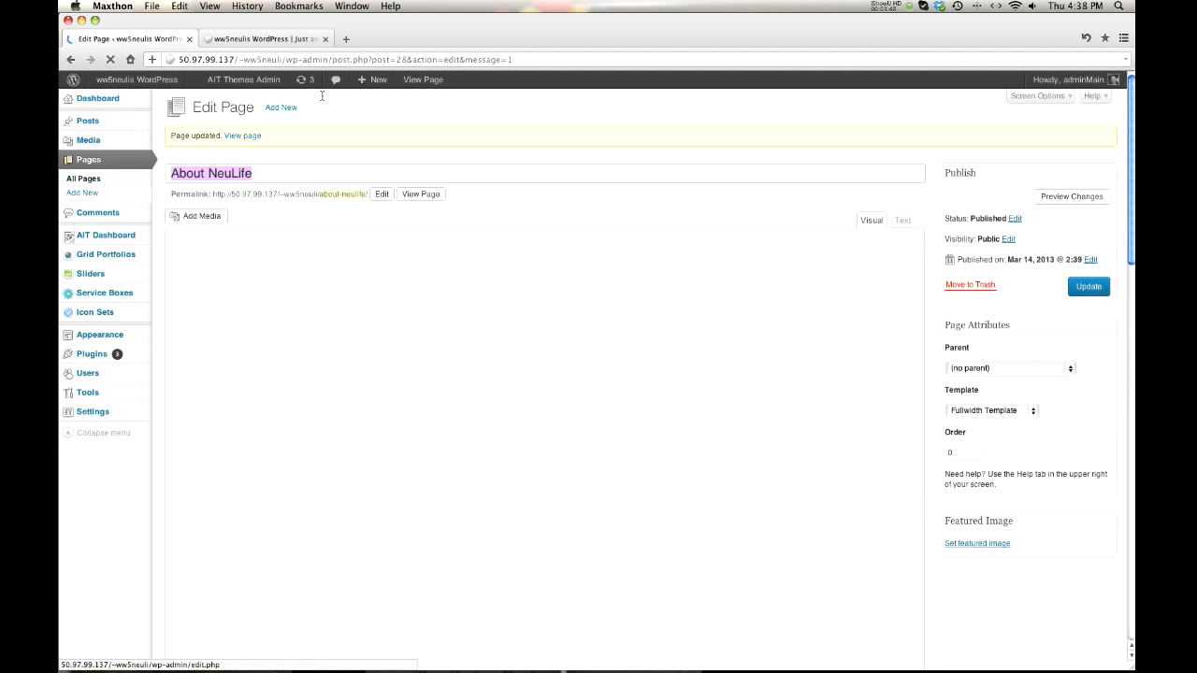
# Add a new page titled "Just For Fun".
pyautogui.click(90, 194)
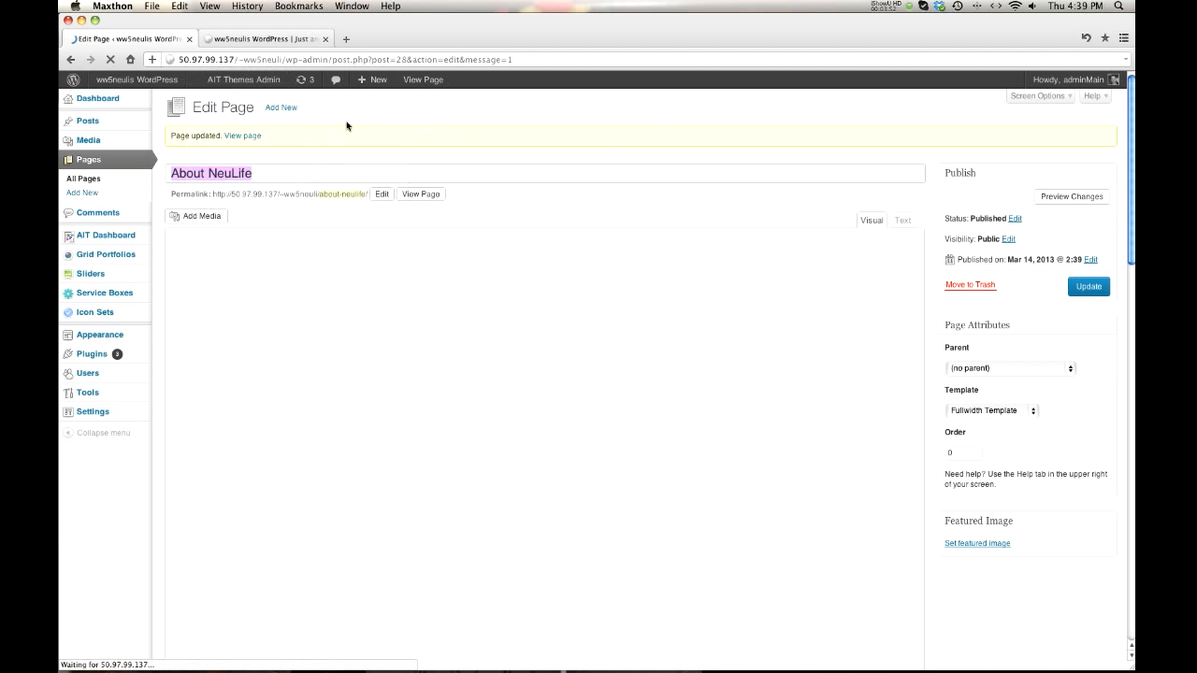
pyautogui.click(287, 109)
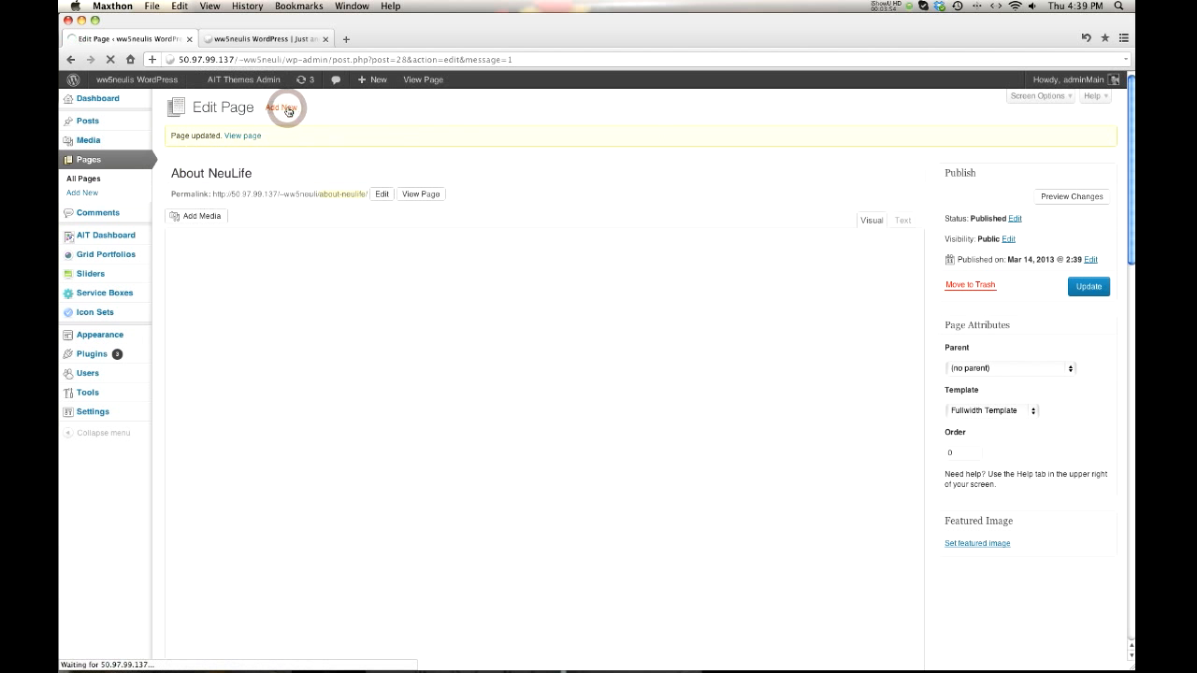
pyautogui.click(286, 133)
pyautogui.write('Just For Fun')
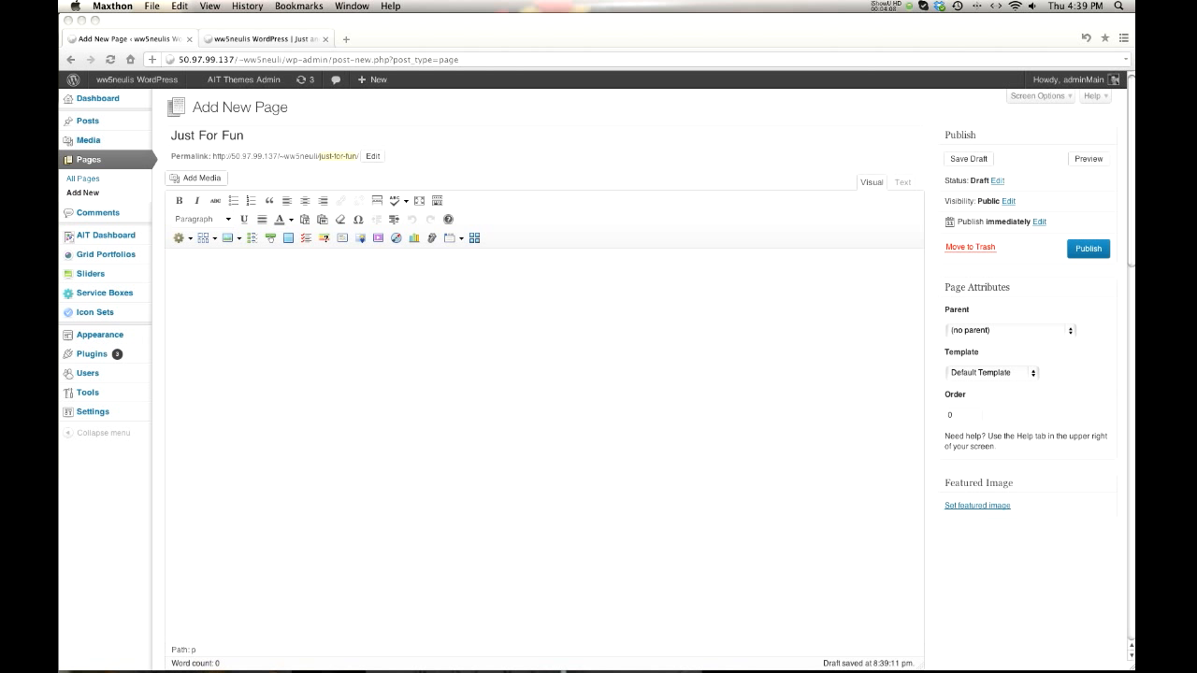
# Paste the copied lorem ipsum text into the page body and start a new paragraph at "Curabitur at auctor tellus".
pyautogui.click(390, 372)
pyautogui.click(361, 330)
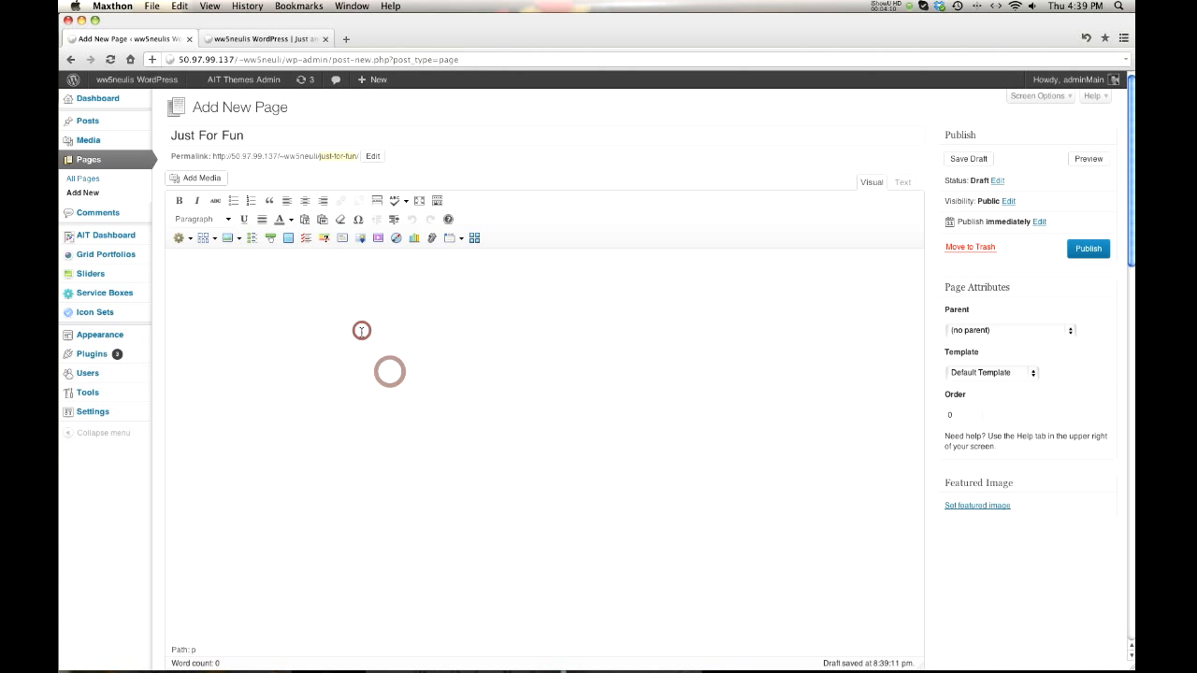
pyautogui.press('super+v')
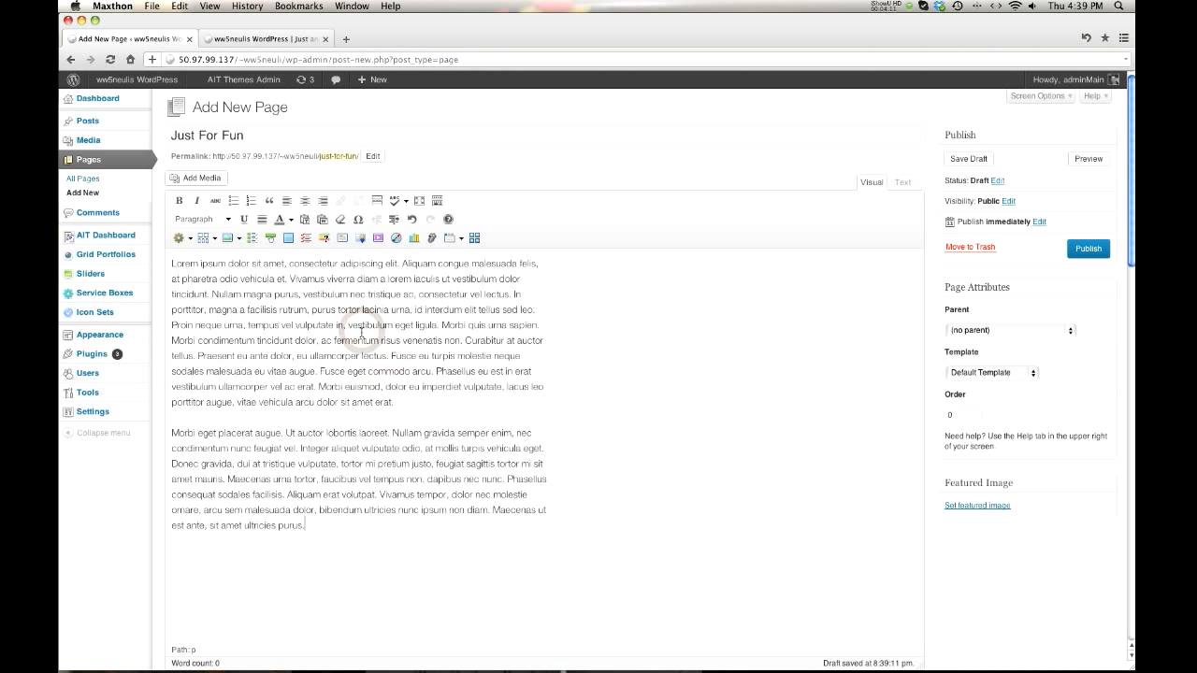
pyautogui.click(903, 183)
pyautogui.click(871, 182)
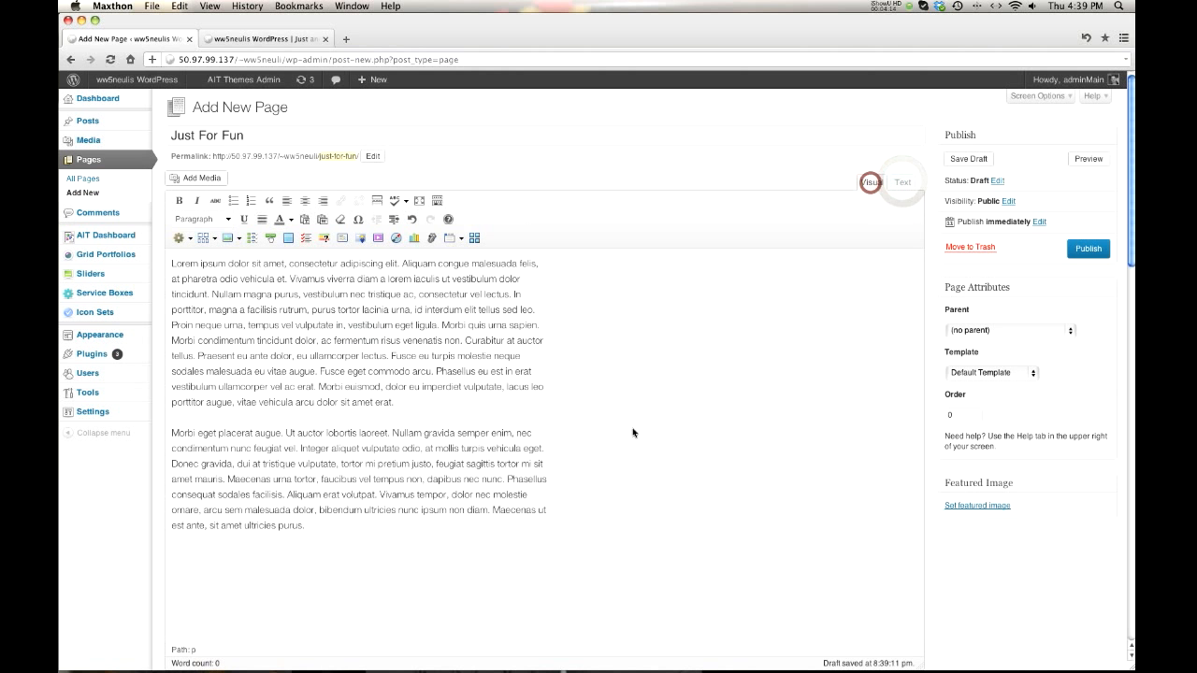
pyautogui.scroll(-1, 634, 433)
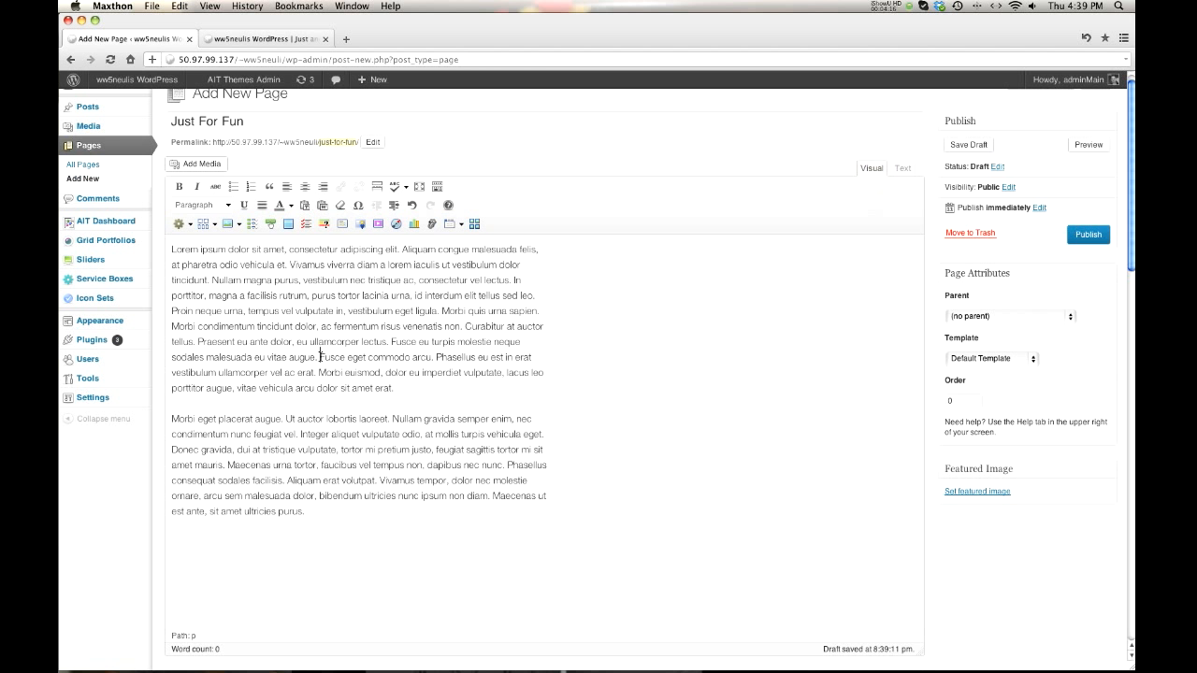
pyautogui.click(463, 326)
pyautogui.press('Return')
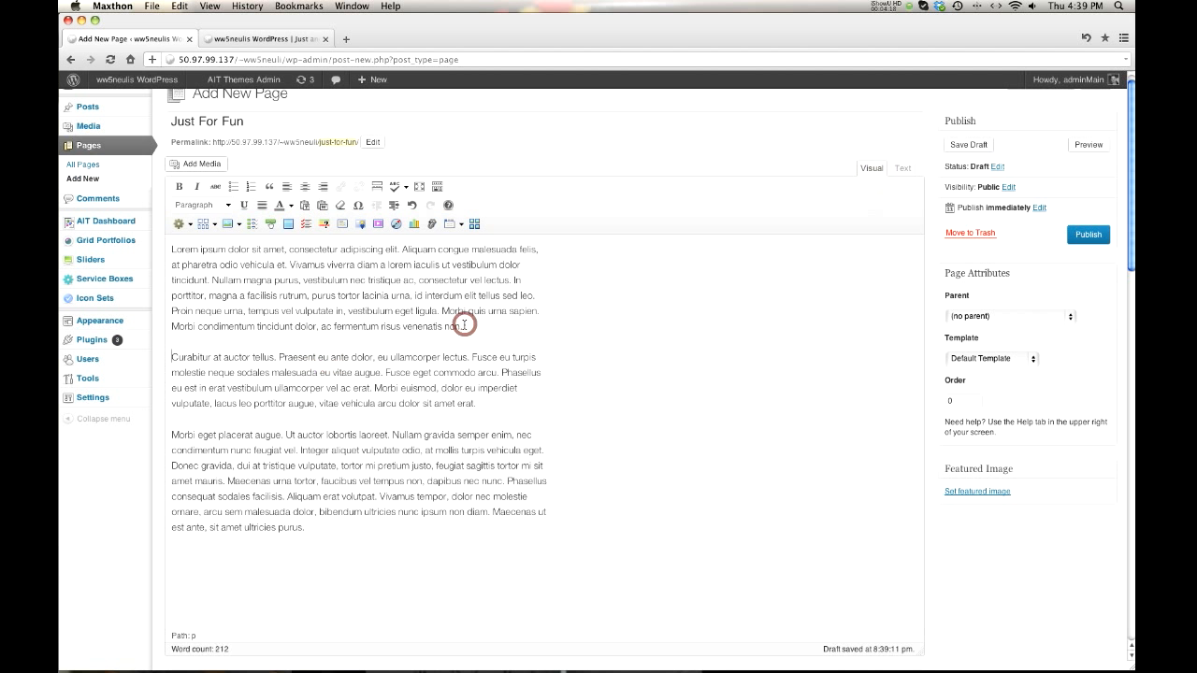
# Publish the Just For Fun page, open its live version in a new tab and look over its whole layout.
pyautogui.click(1078, 237)
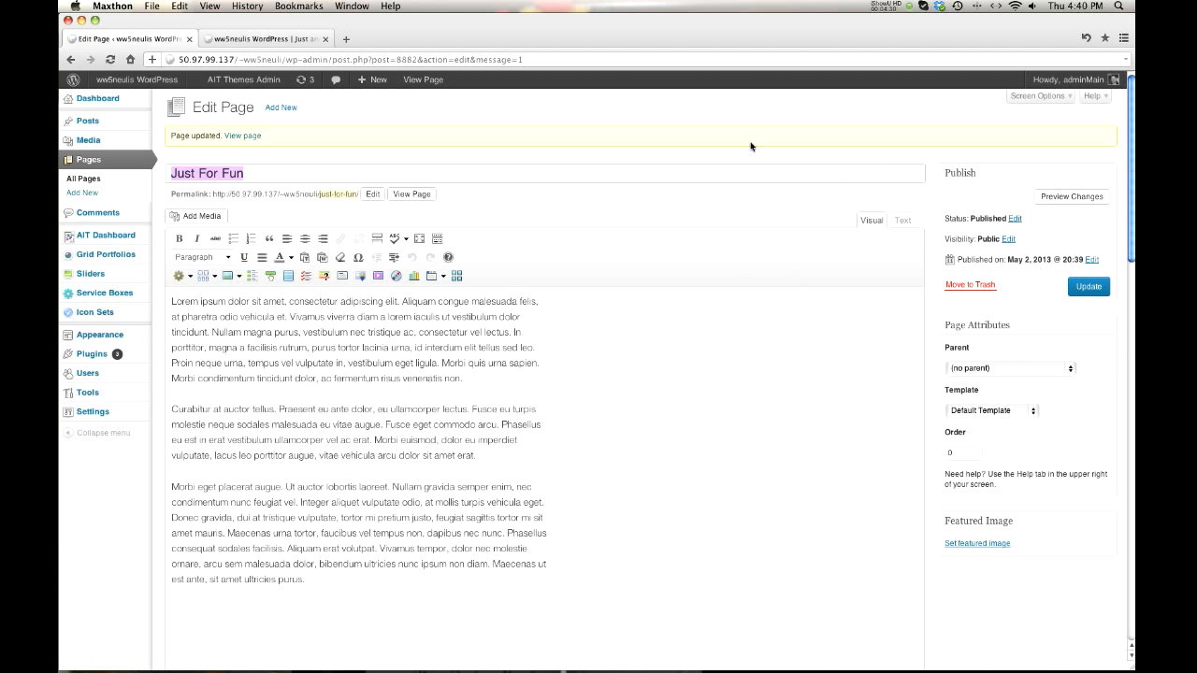
pyautogui.rightClick(415, 194)
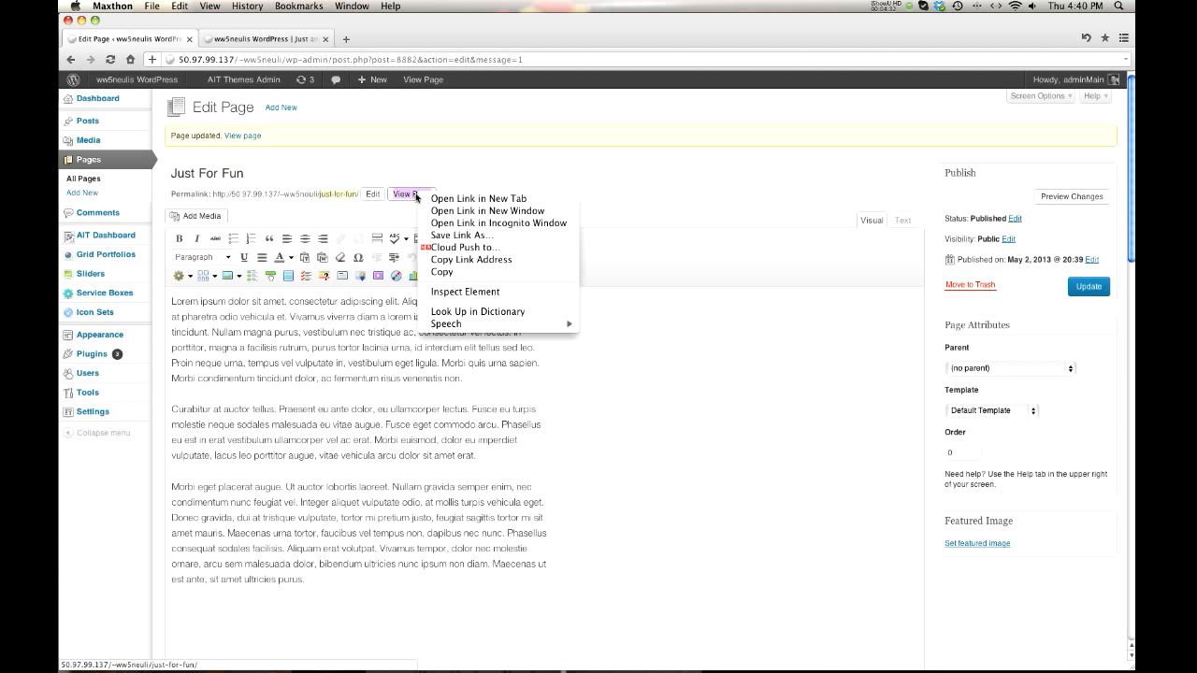
pyautogui.click(454, 199)
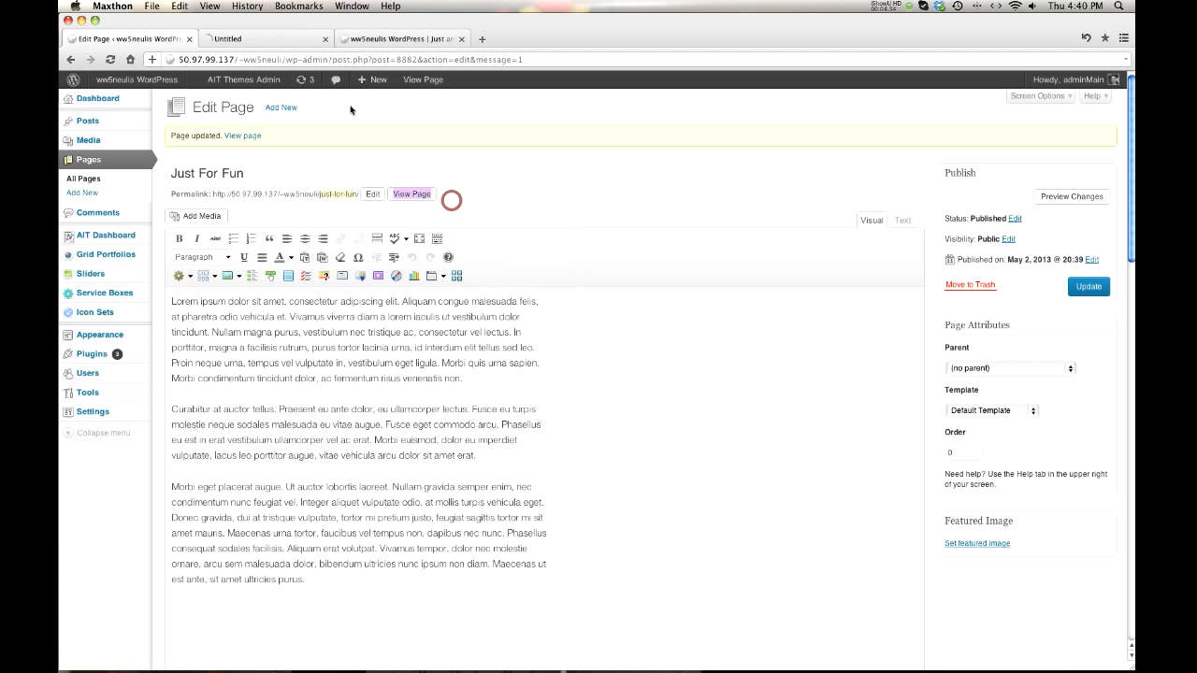
pyautogui.click(281, 38)
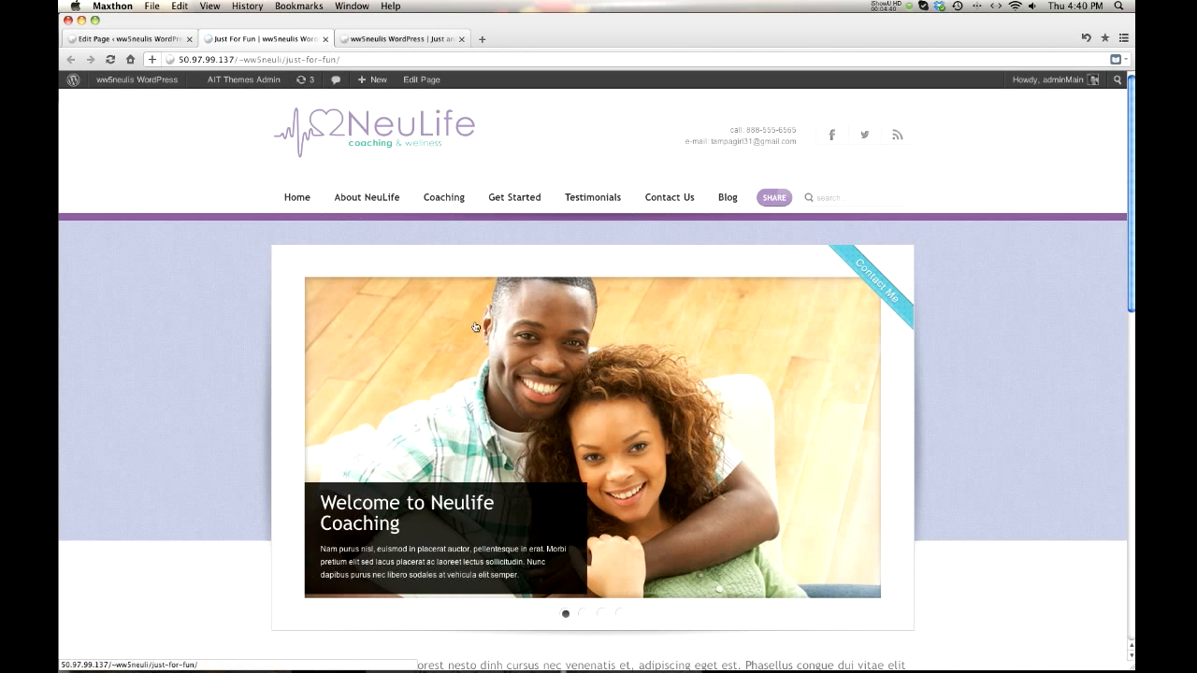
pyautogui.scroll(-5, 486, 332)
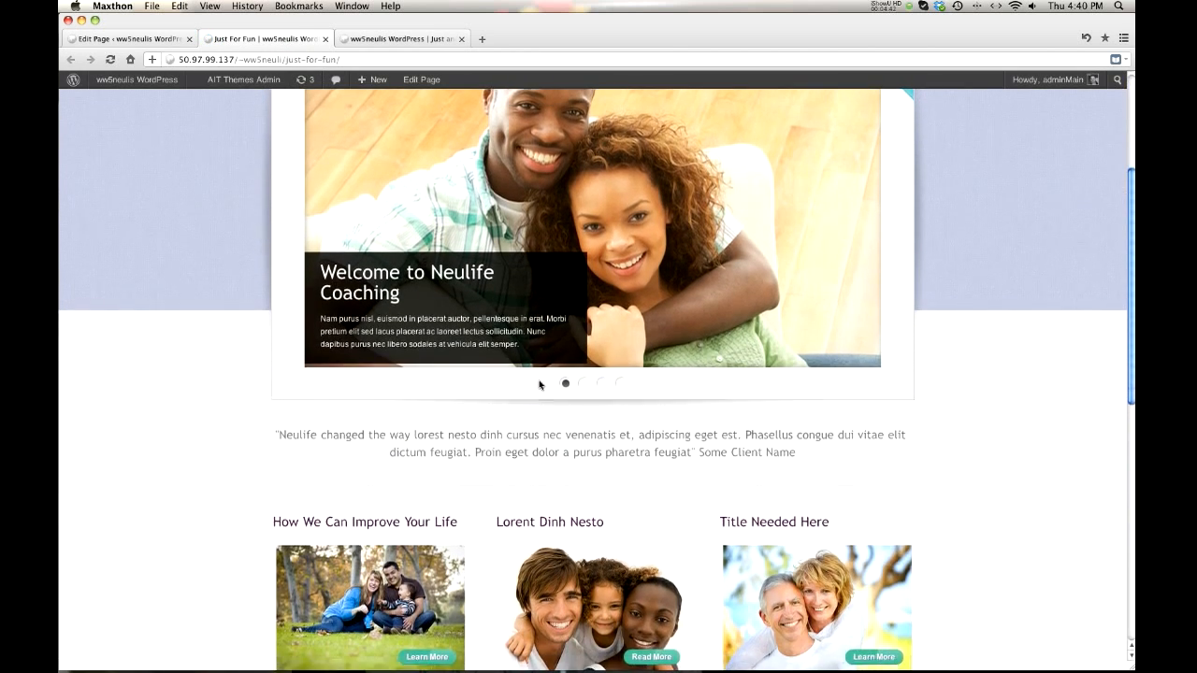
pyautogui.scroll(-6, 534, 382)
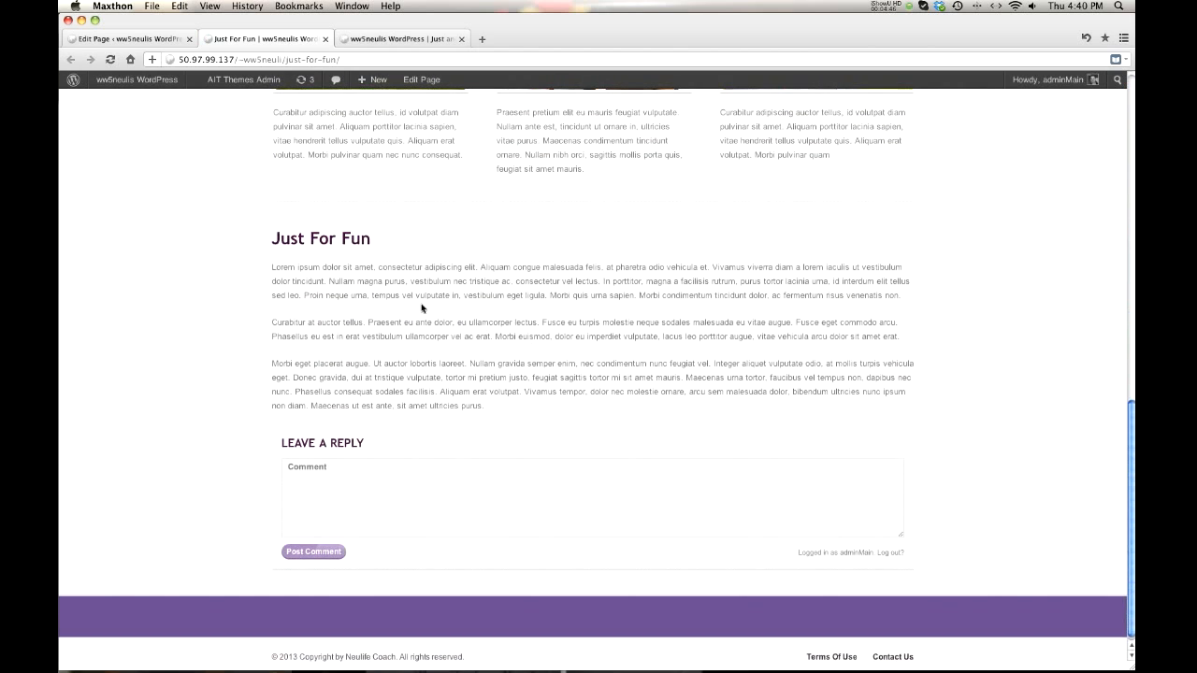
pyautogui.scroll(-1, 422, 309)
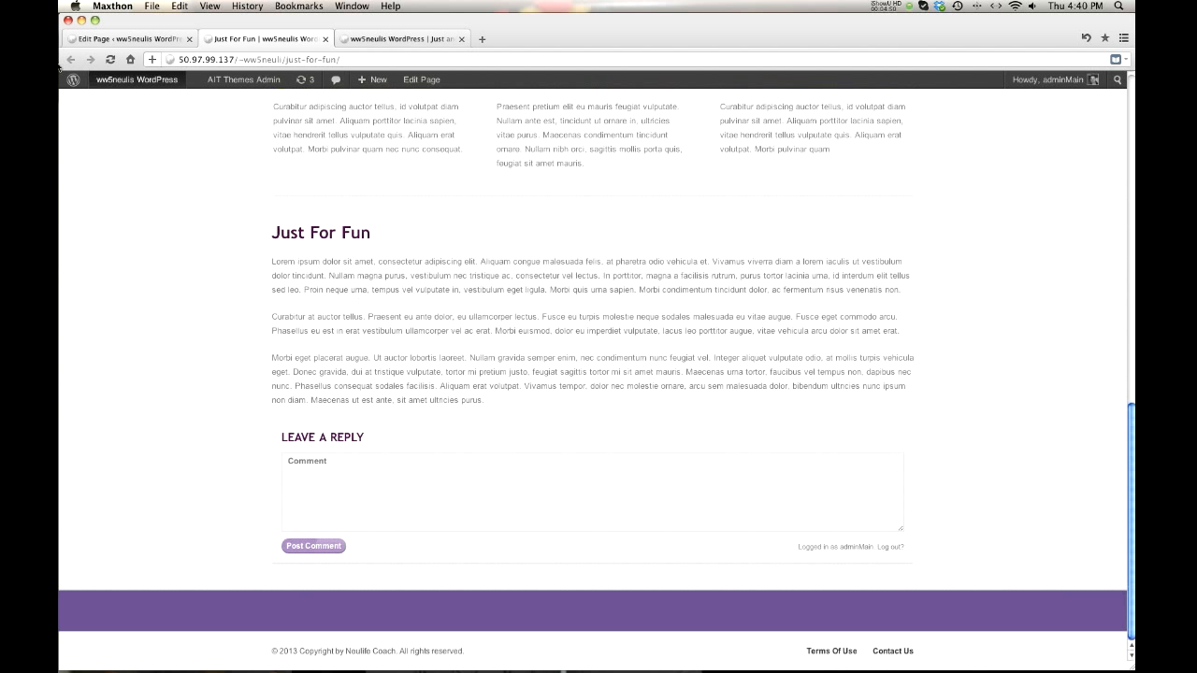
# Enable the Just For Fun page's own slider settings and set the slider category to None.
pyautogui.click(107, 41)
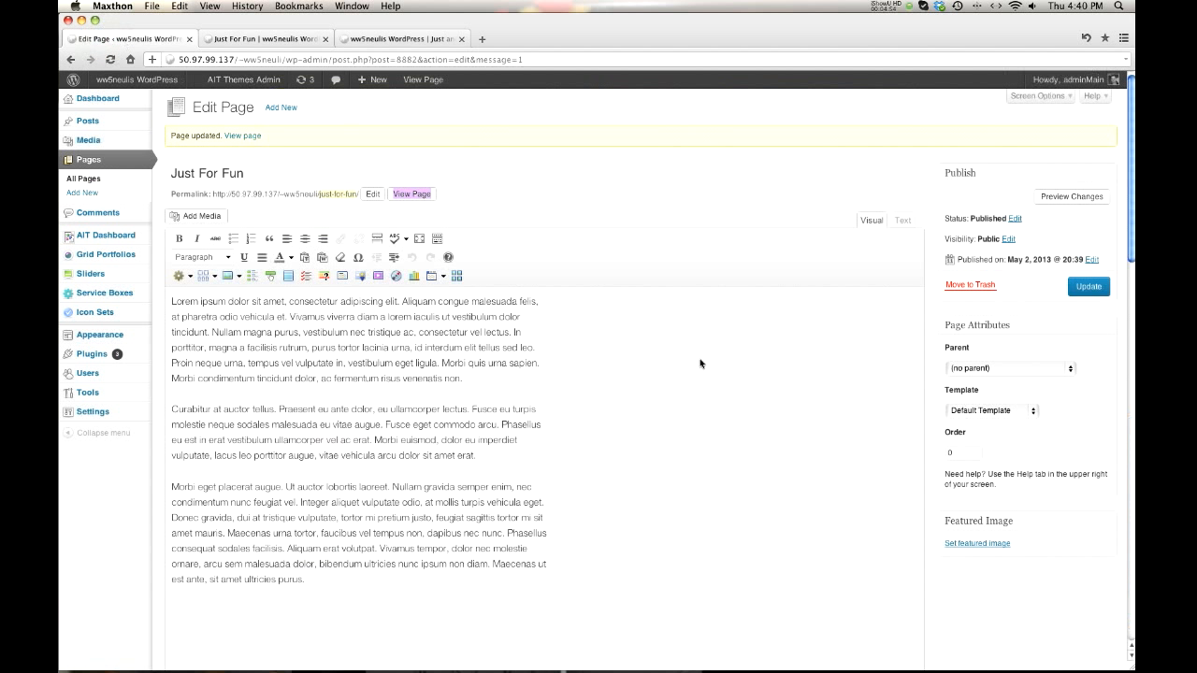
pyautogui.scroll(-8, 548, 356)
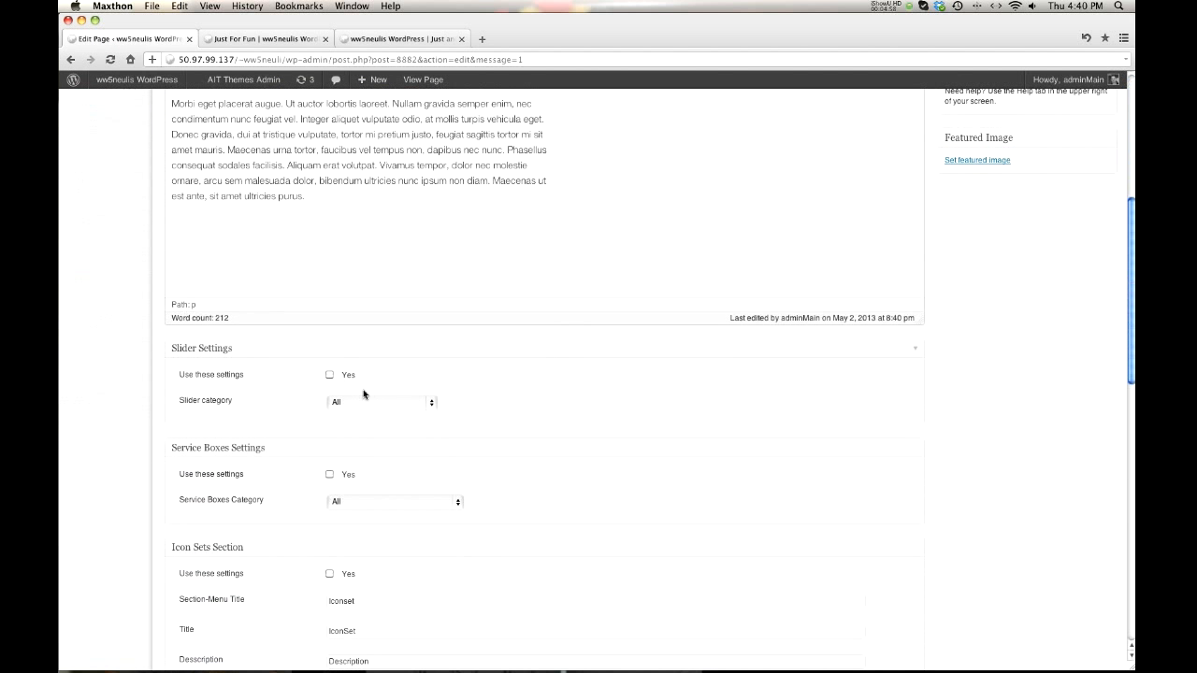
pyautogui.click(328, 376)
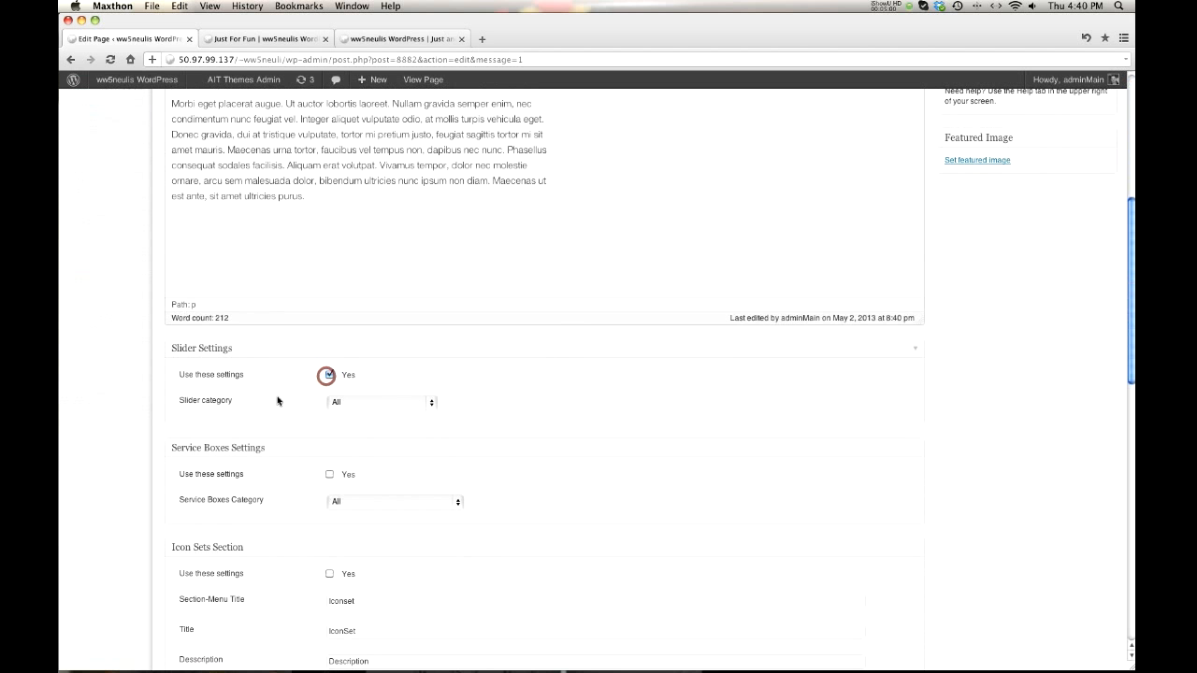
pyautogui.click(348, 404)
pyautogui.click(351, 414)
# Enable the page's own service boxes settings, keeping the service boxes category at All.
pyautogui.scroll(-3, 595, 422)
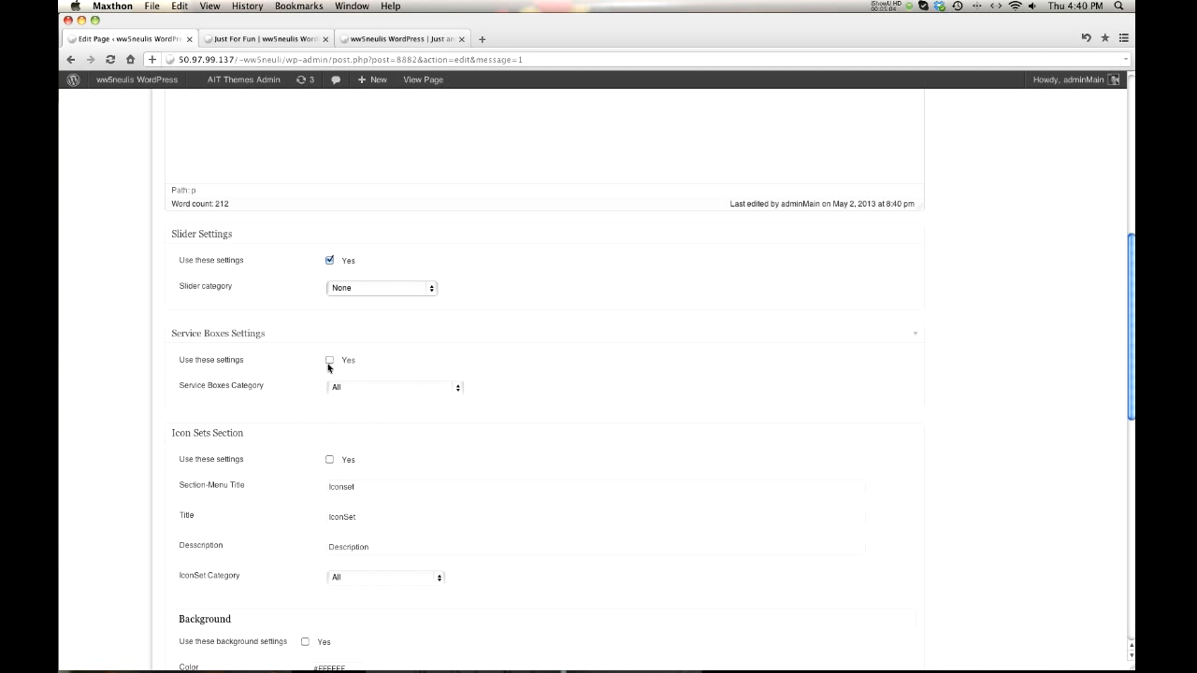
pyautogui.click(329, 361)
pyautogui.click(354, 390)
pyautogui.click(354, 391)
# Enable the page's own icon set settings and set the IconSet category to None.
pyautogui.scroll(-5, 353, 391)
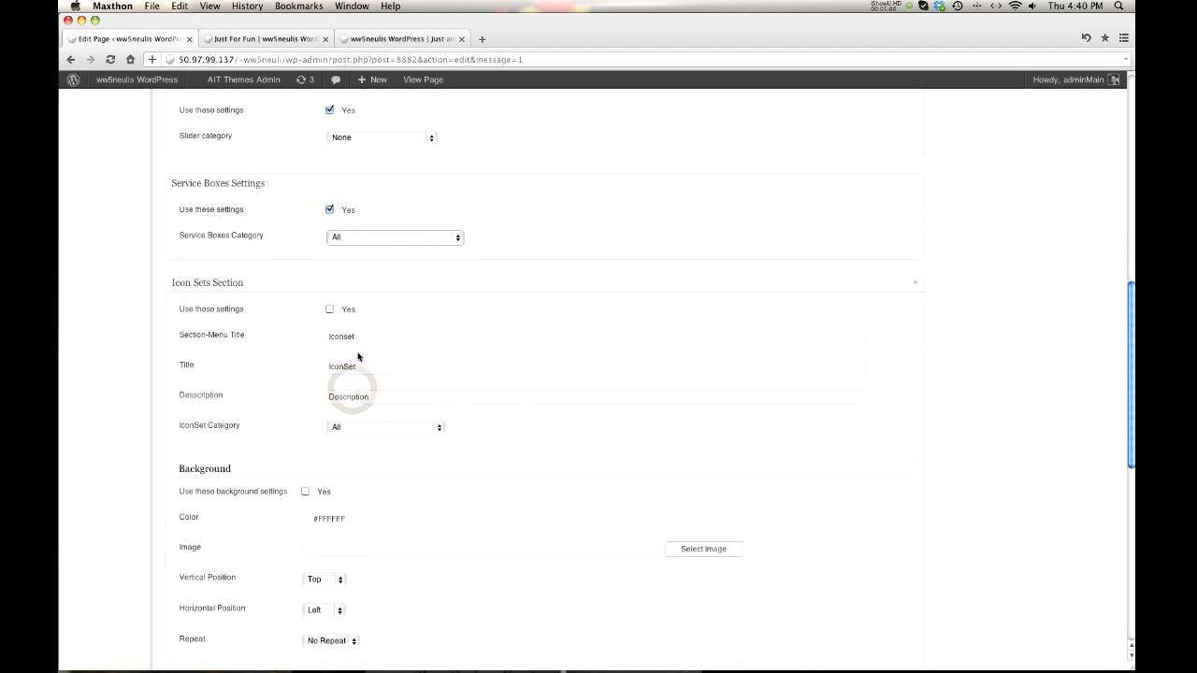
pyautogui.click(329, 253)
pyautogui.click(352, 368)
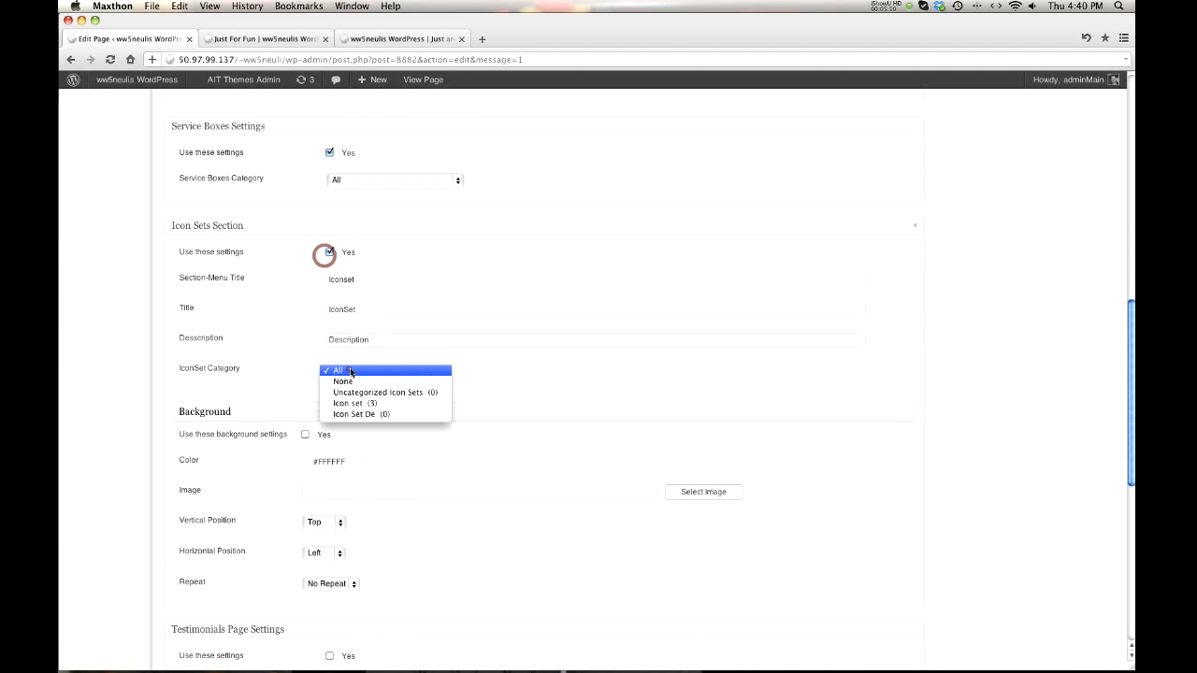
pyautogui.click(348, 380)
# Enable the page's testimonials settings and choose No for showing testimonials on this page.
pyautogui.scroll(-1, 380, 412)
pyautogui.scroll(-3, 381, 412)
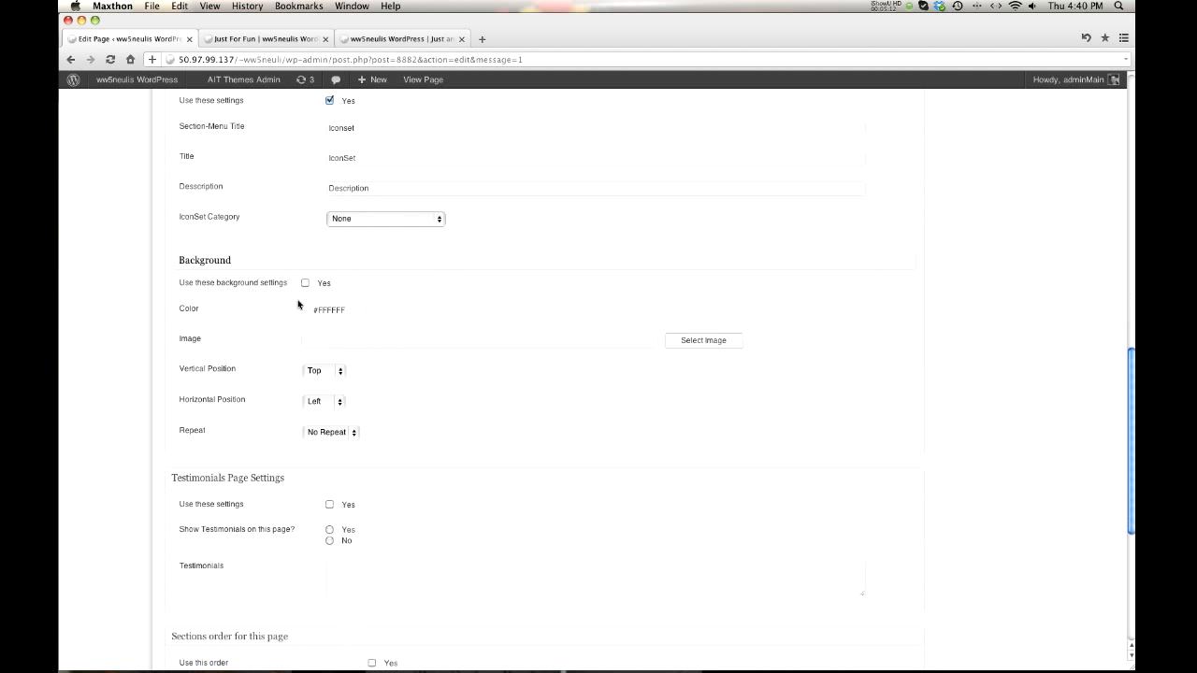
pyautogui.scroll(-2, 387, 337)
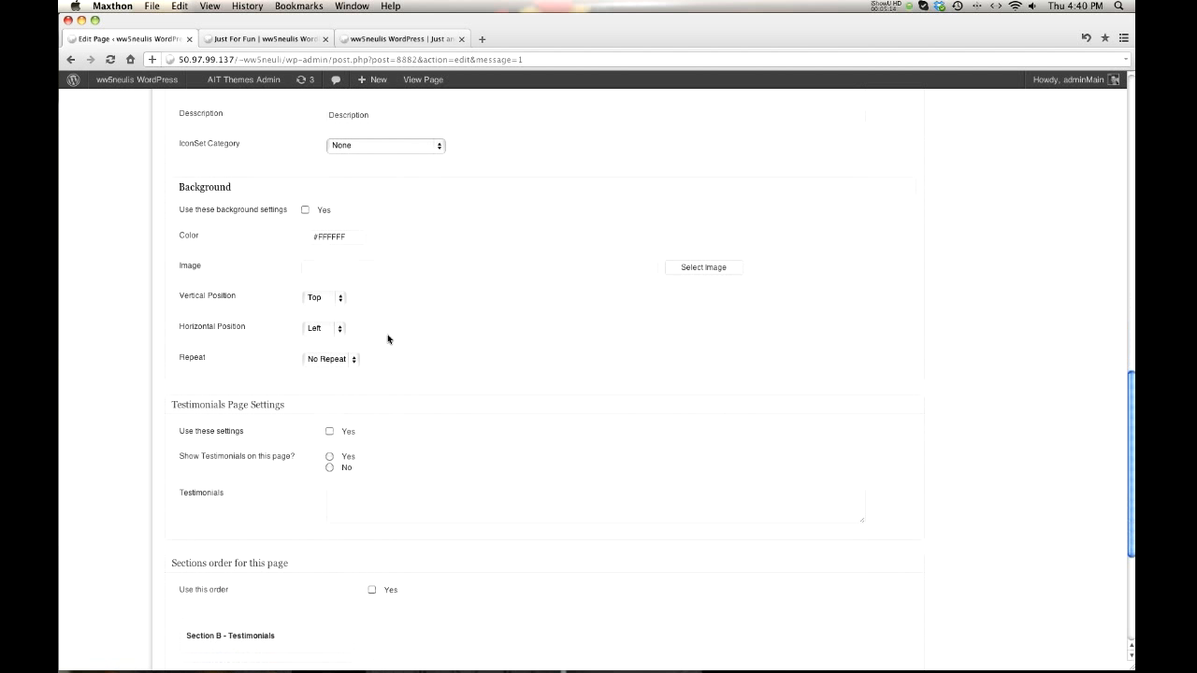
pyautogui.click(329, 433)
pyautogui.click(329, 468)
# Disallow comments and trackbacks on the Just For Fun page and update the page.
pyautogui.scroll(-5, 495, 449)
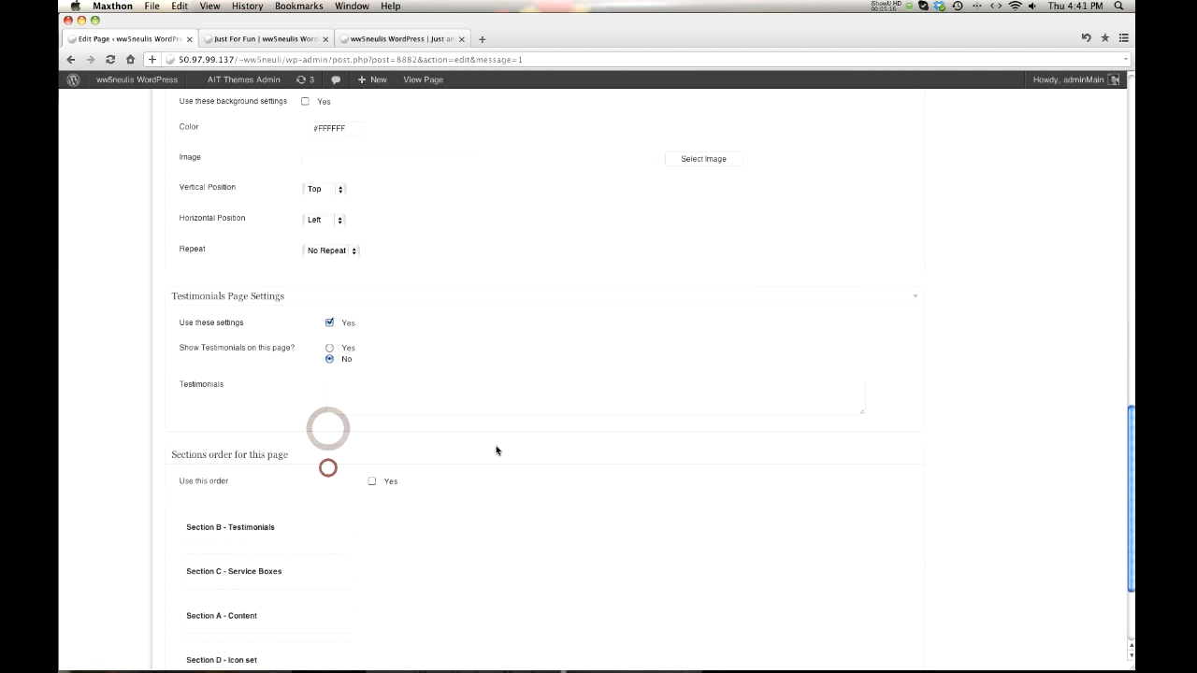
pyautogui.scroll(-2, 459, 435)
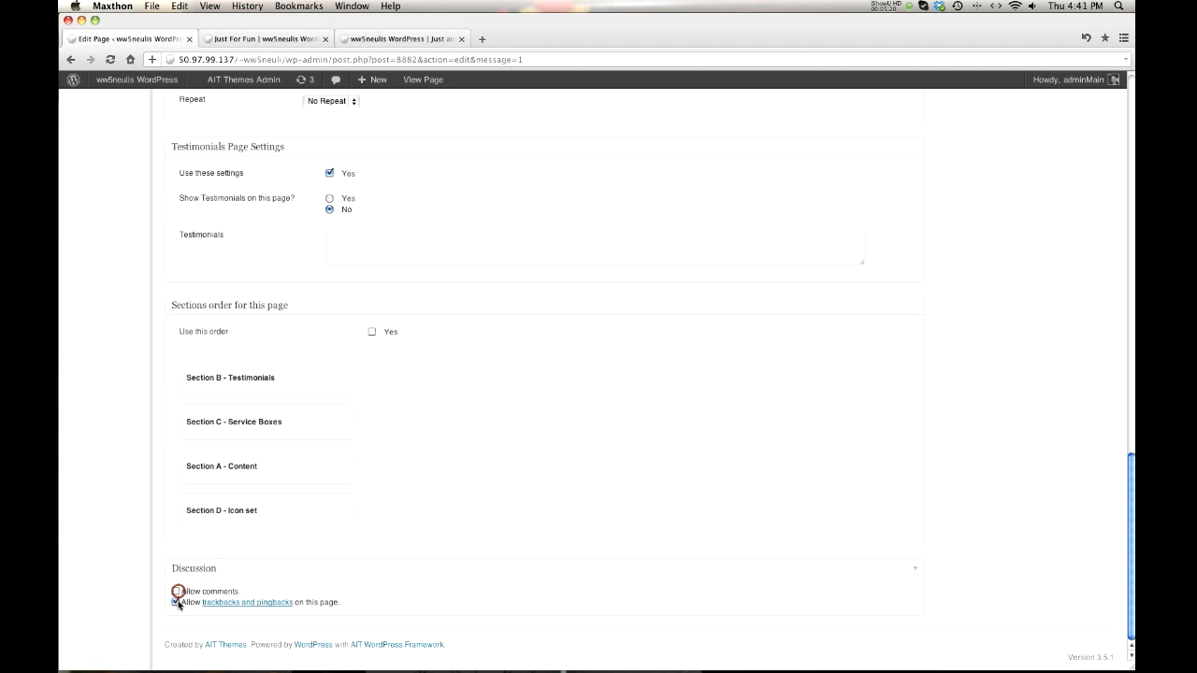
pyautogui.scroll(11, 656, 491)
pyautogui.scroll(20, 656, 491)
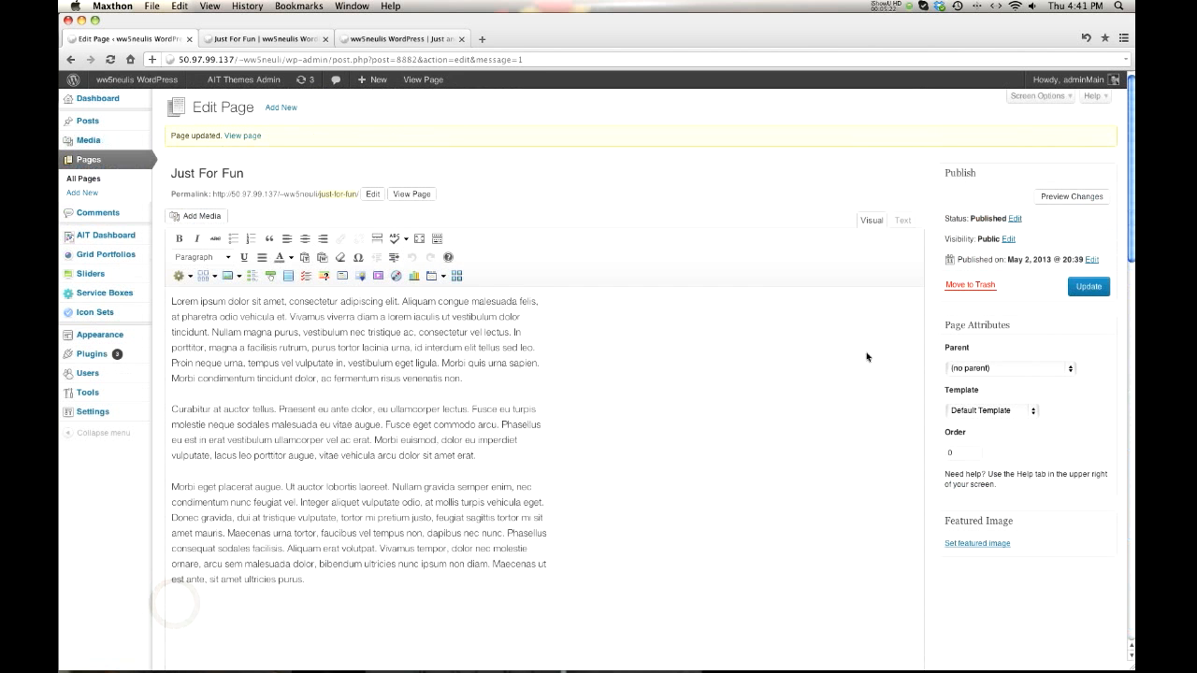
pyautogui.click(1083, 287)
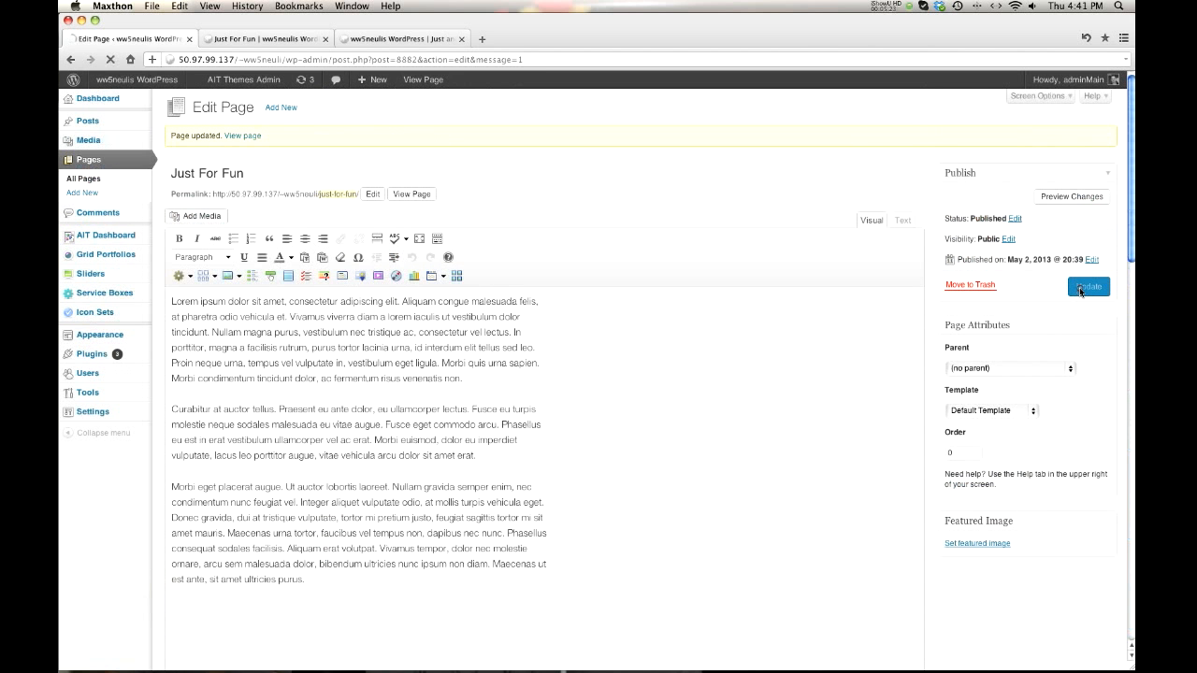
# Reload the live Just For Fun page and look over its sections down to the footer.
pyautogui.click(263, 38)
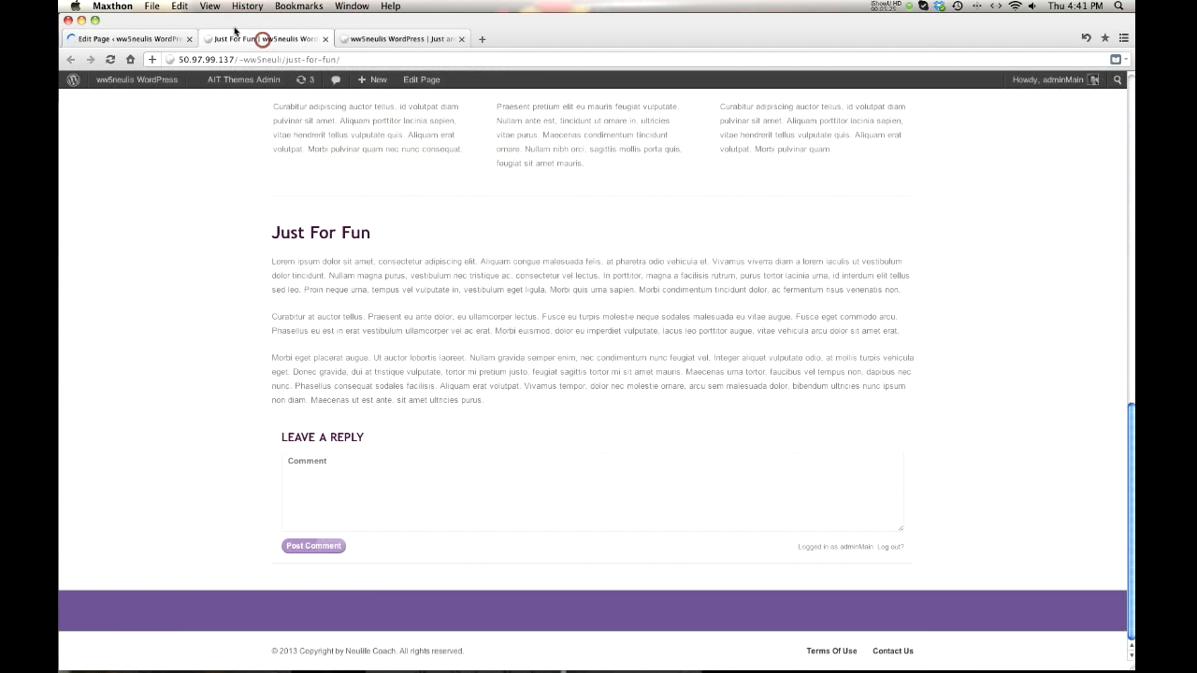
pyautogui.click(110, 59)
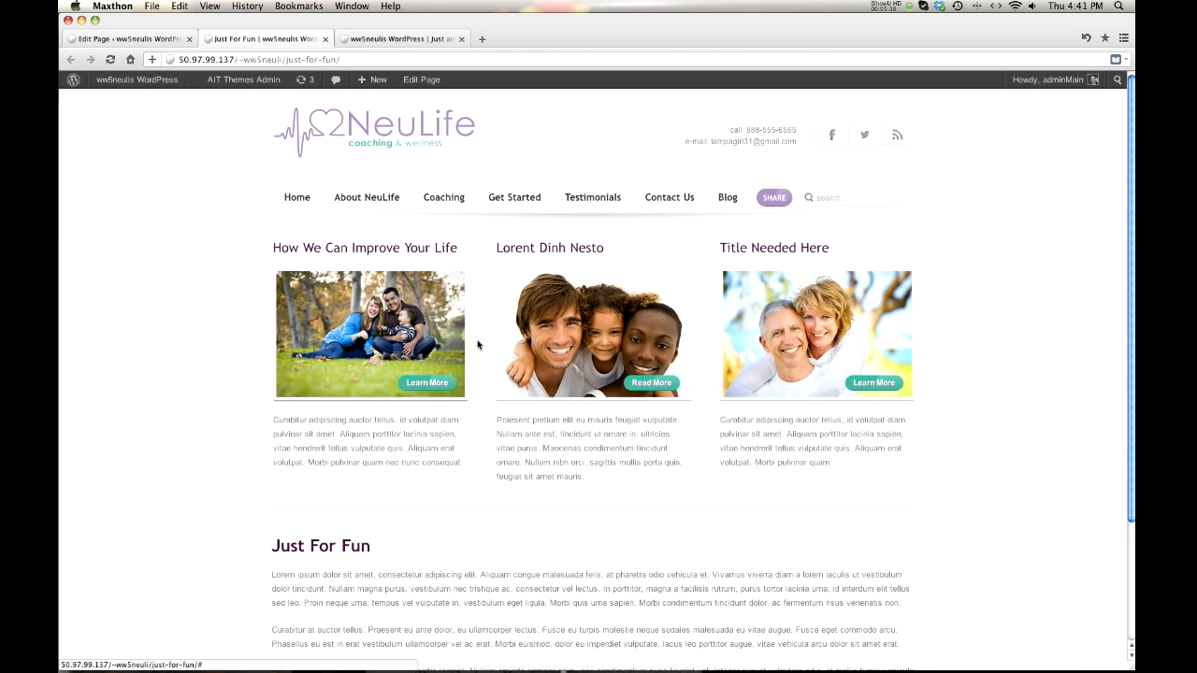
pyautogui.scroll(-1, 472, 337)
pyautogui.scroll(-5, 487, 330)
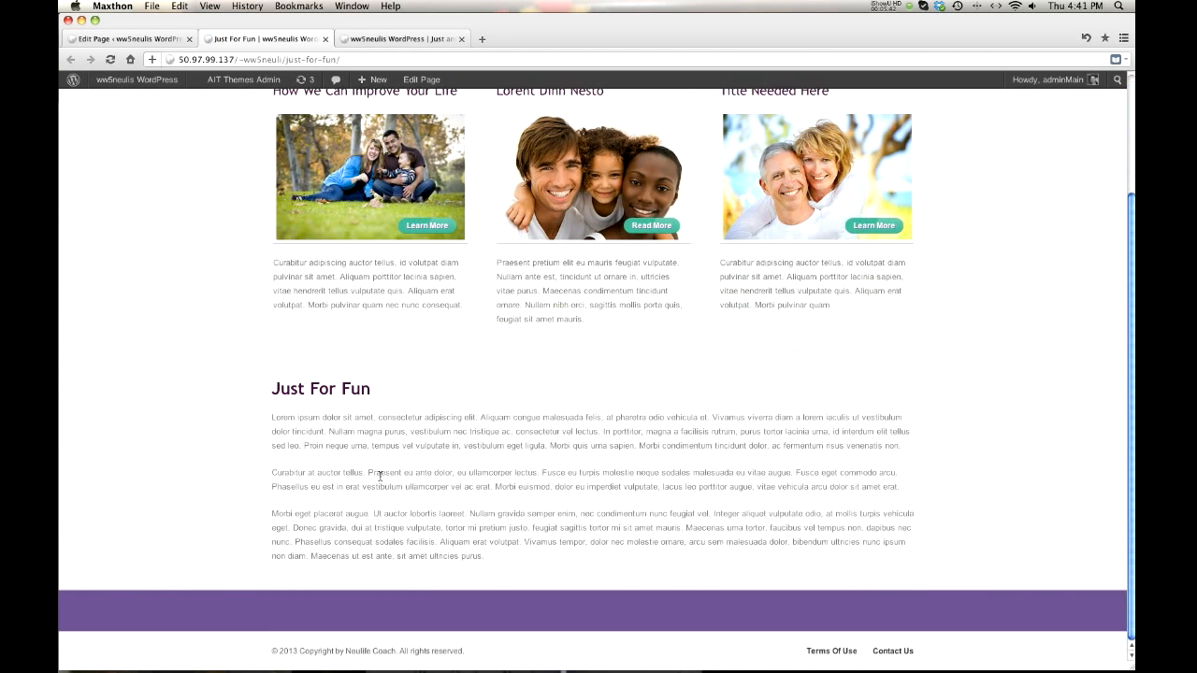
# Set the Just For Fun page's service boxes category to None and update the page.
pyautogui.click(141, 39)
pyautogui.scroll(-15, 633, 418)
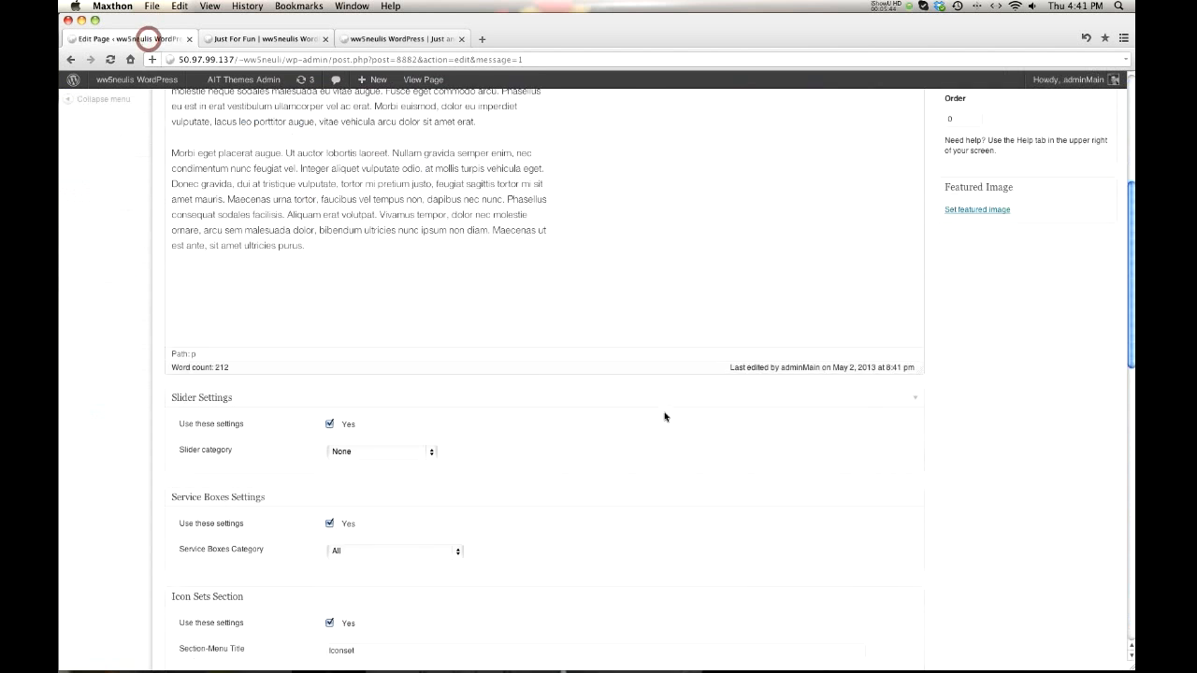
pyautogui.scroll(-2, 347, 481)
pyautogui.scroll(7, 346, 479)
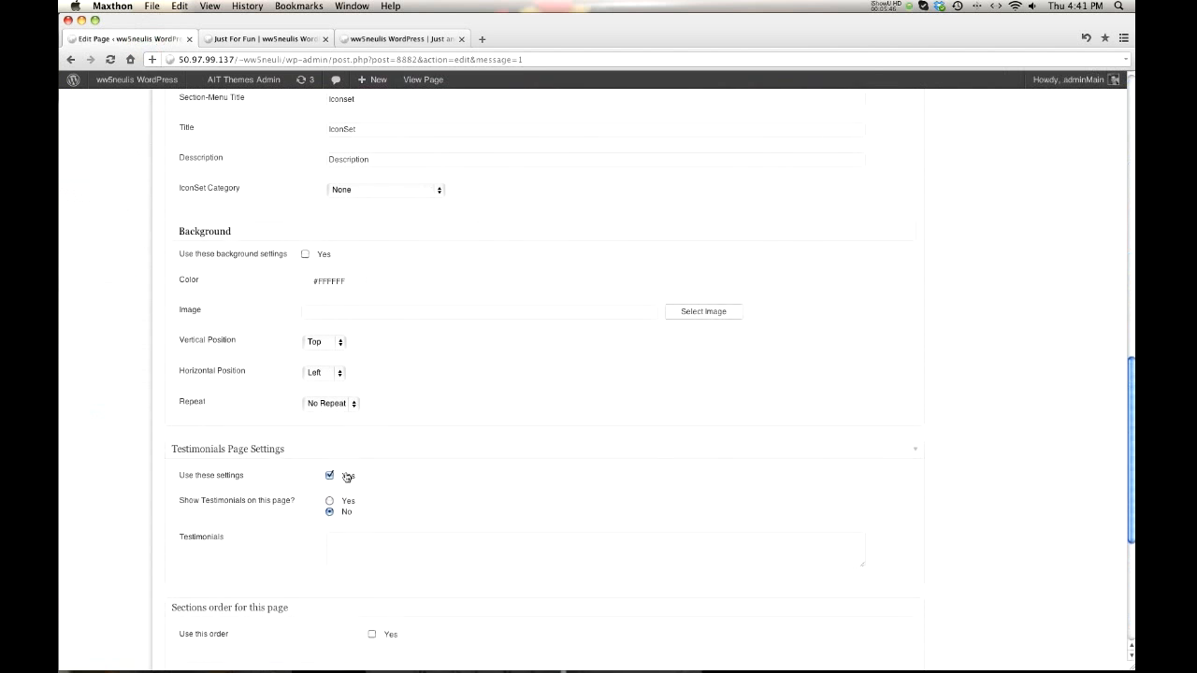
pyautogui.scroll(6, 345, 477)
pyautogui.click(343, 432)
pyautogui.click(342, 442)
pyautogui.scroll(10, 738, 403)
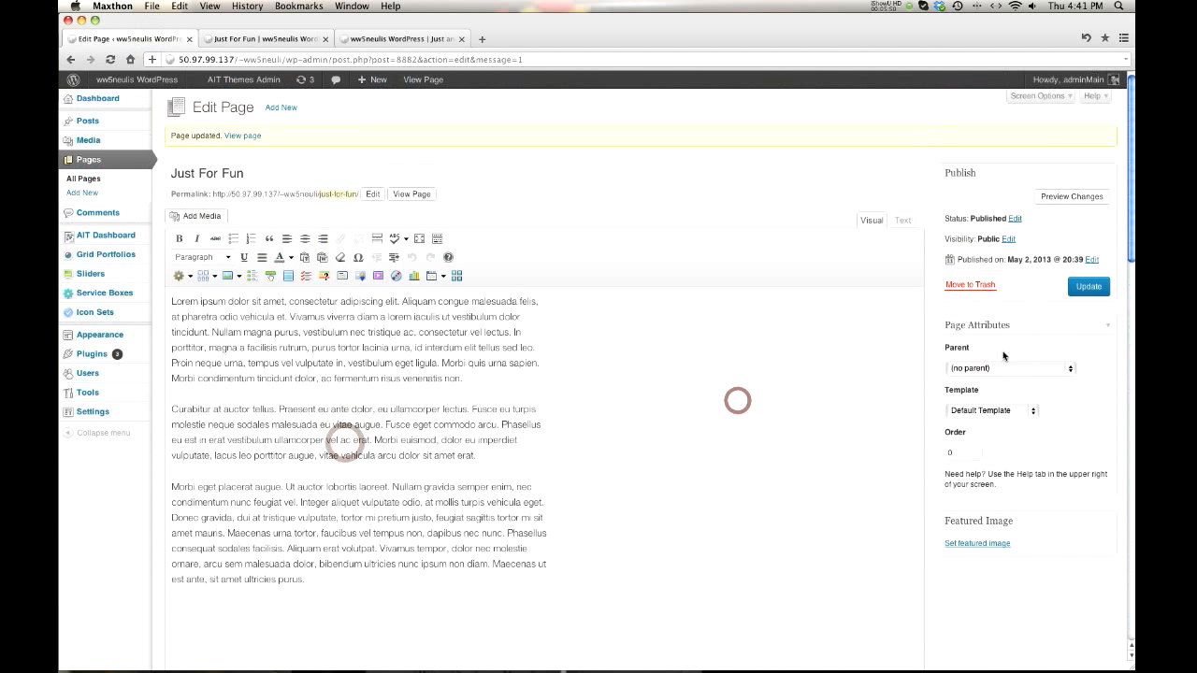
pyautogui.click(1085, 286)
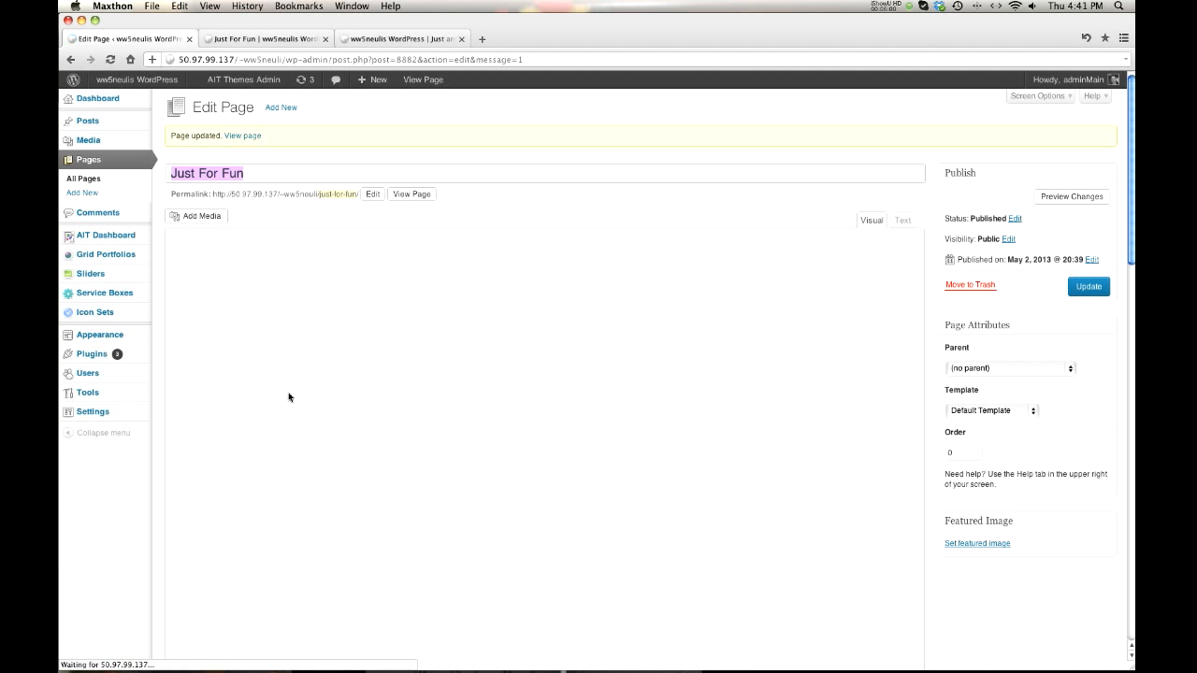
# Add media at the start of the body text, selecting the photo of the family sitting in the park.
pyautogui.click(173, 304)
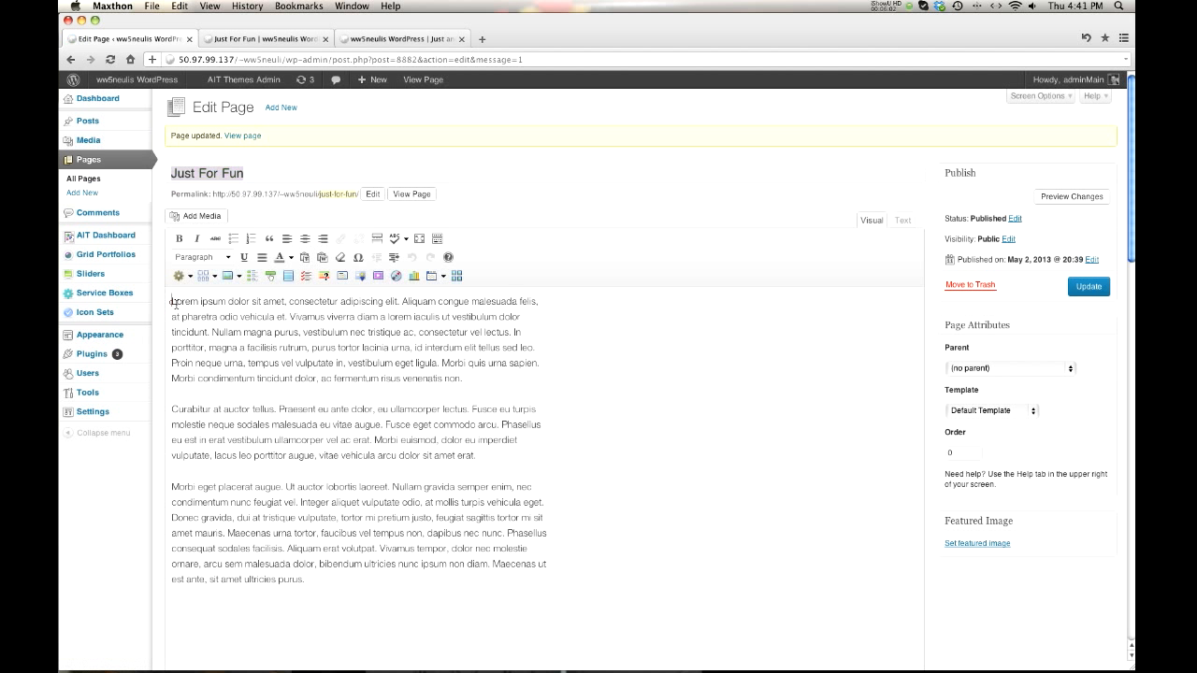
pyautogui.click(183, 220)
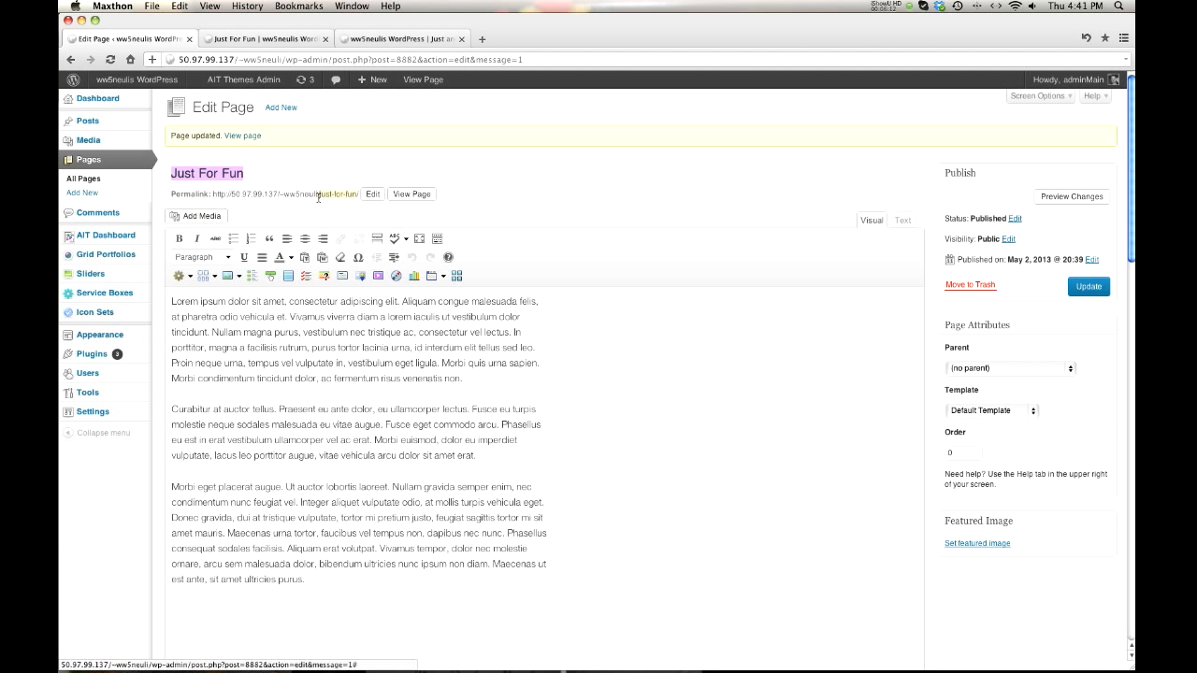
pyautogui.click(193, 217)
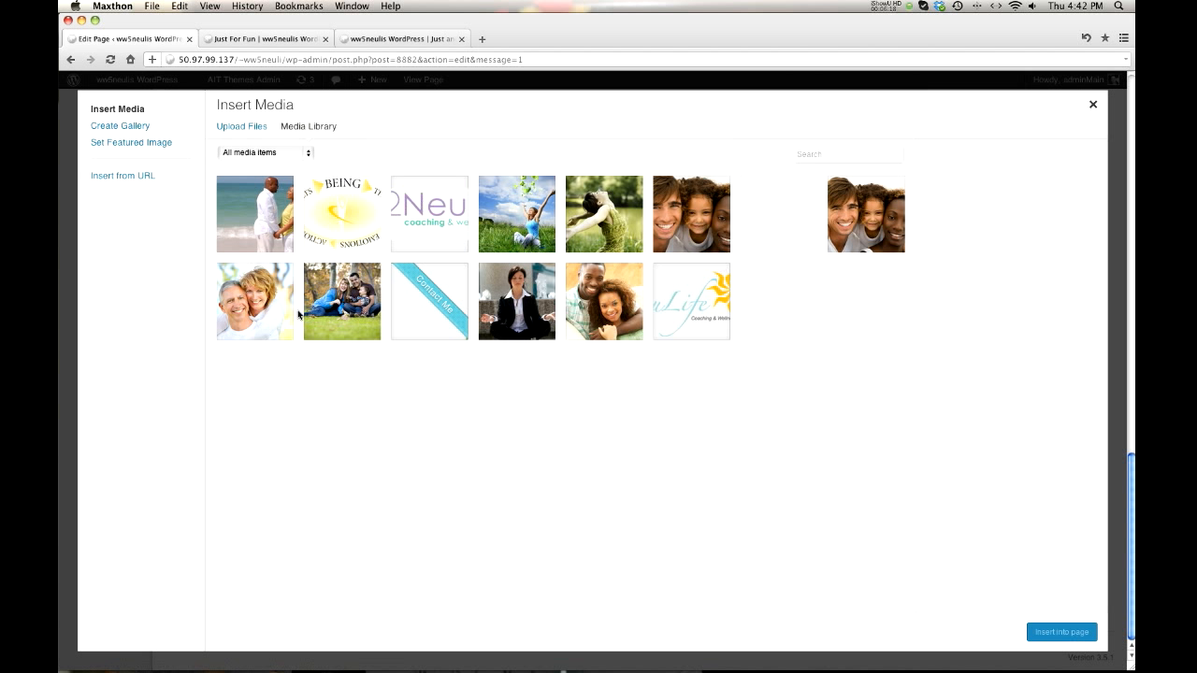
pyautogui.click(348, 292)
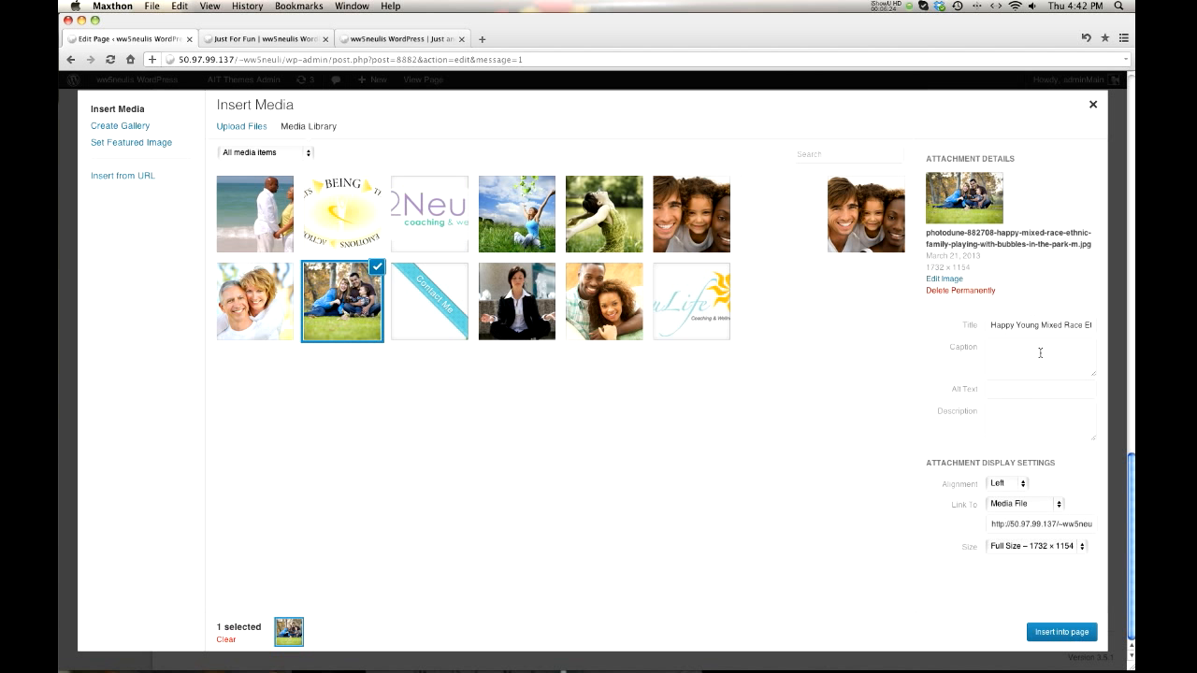
# Insert the selected family photo into the page with Left alignment and Medium – 300 × 199 size.
pyautogui.click(1008, 483)
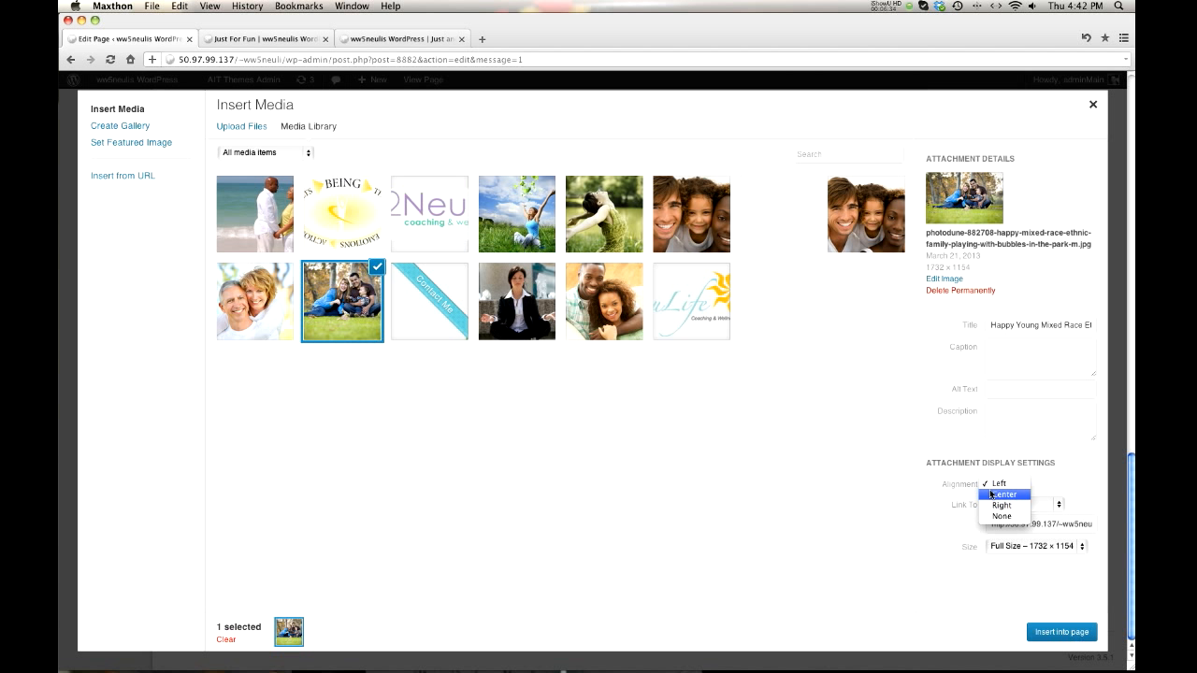
pyautogui.click(995, 485)
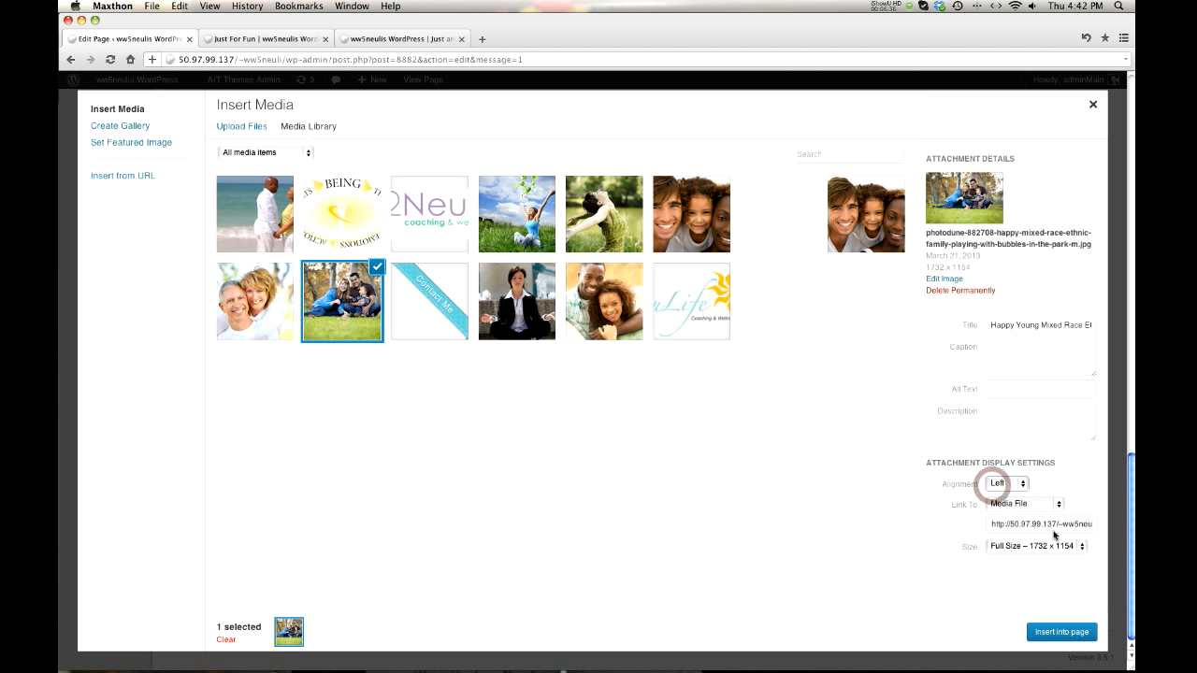
pyautogui.click(1037, 547)
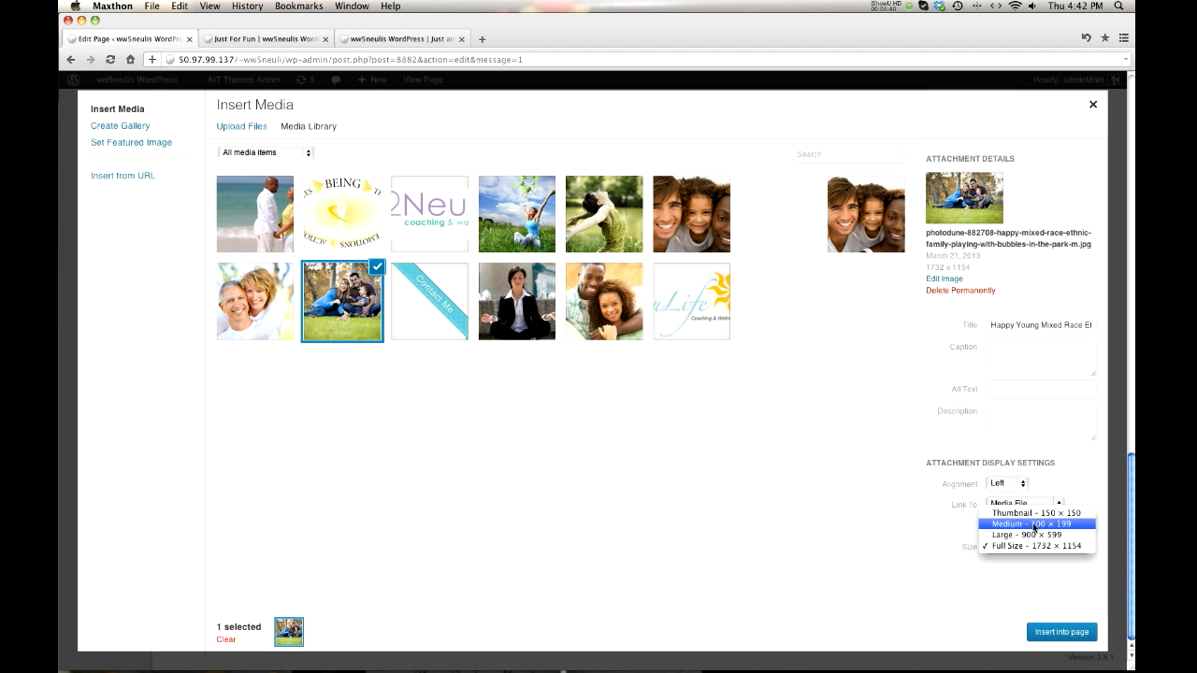
pyautogui.click(1034, 526)
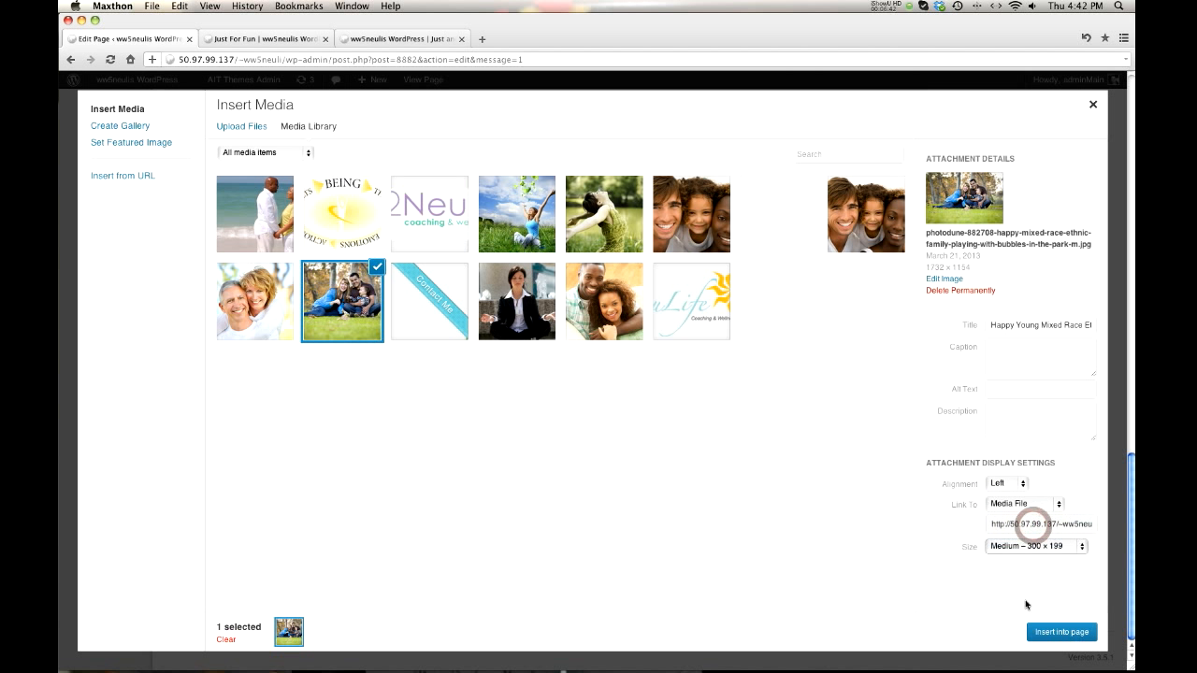
pyautogui.click(1043, 630)
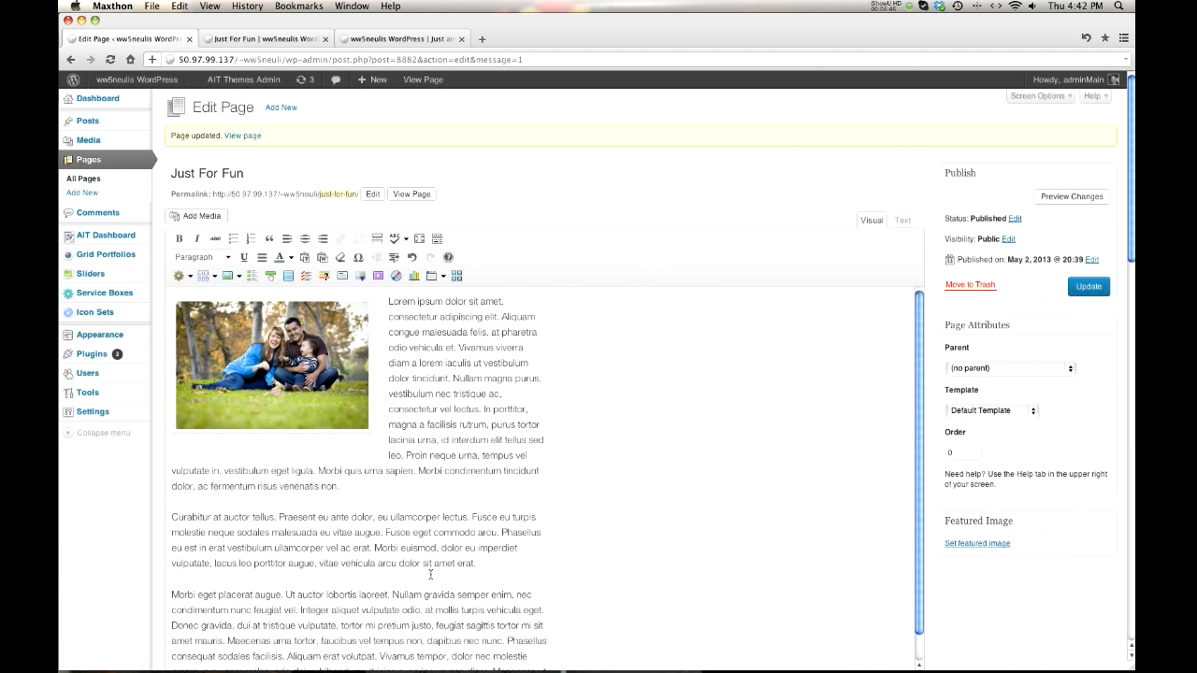
# Color the text "Fusce eget commodo arcu. Phasellus eu est in erat vestibulum ullamcorper vel ac erat." orange in the second paragraph.
pyautogui.moveTo(386, 532); pyautogui.dragTo(372, 548)
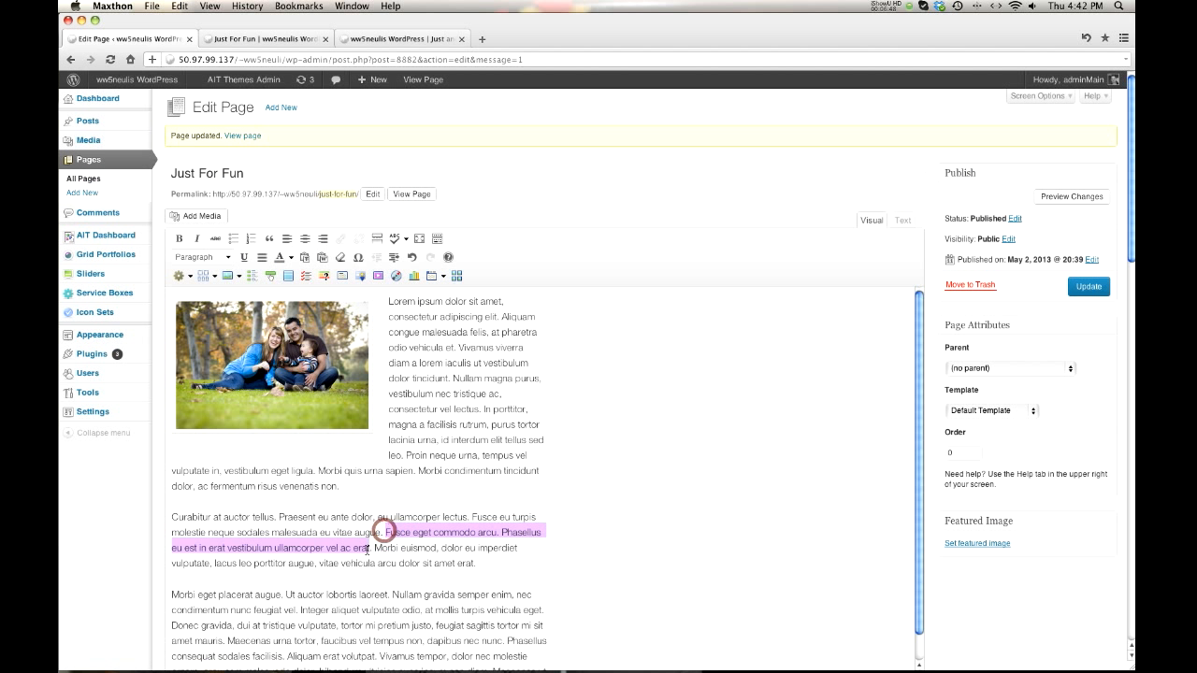
pyautogui.click(290, 259)
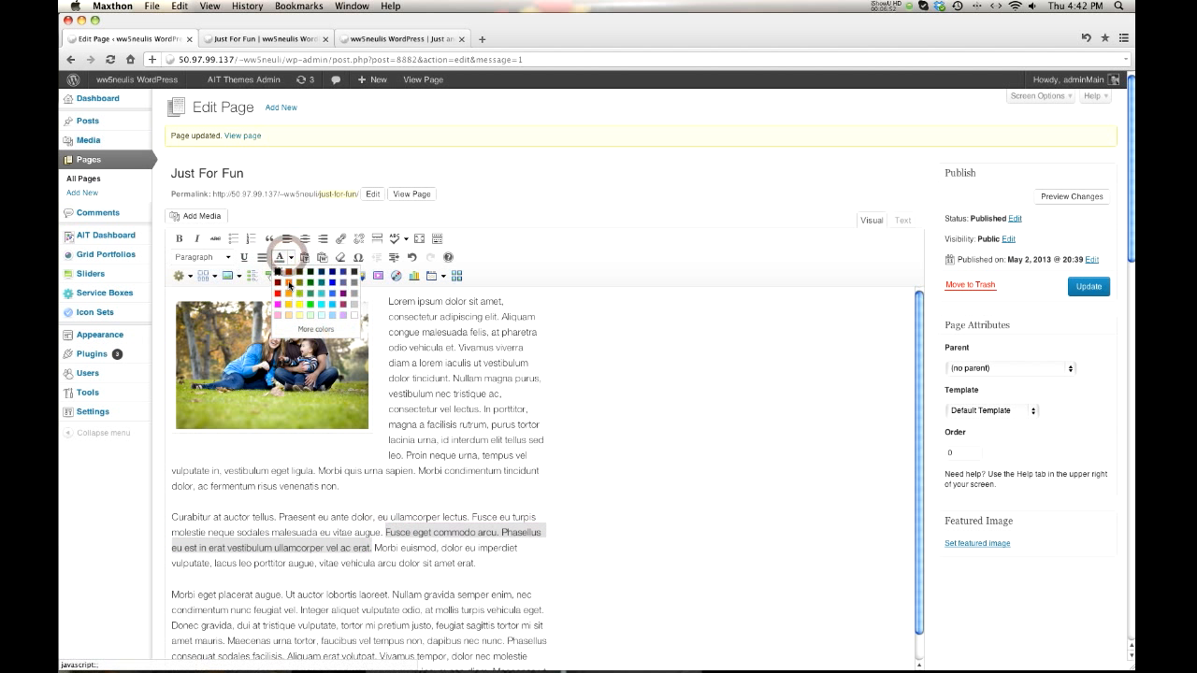
pyautogui.click(287, 281)
pyautogui.click(709, 449)
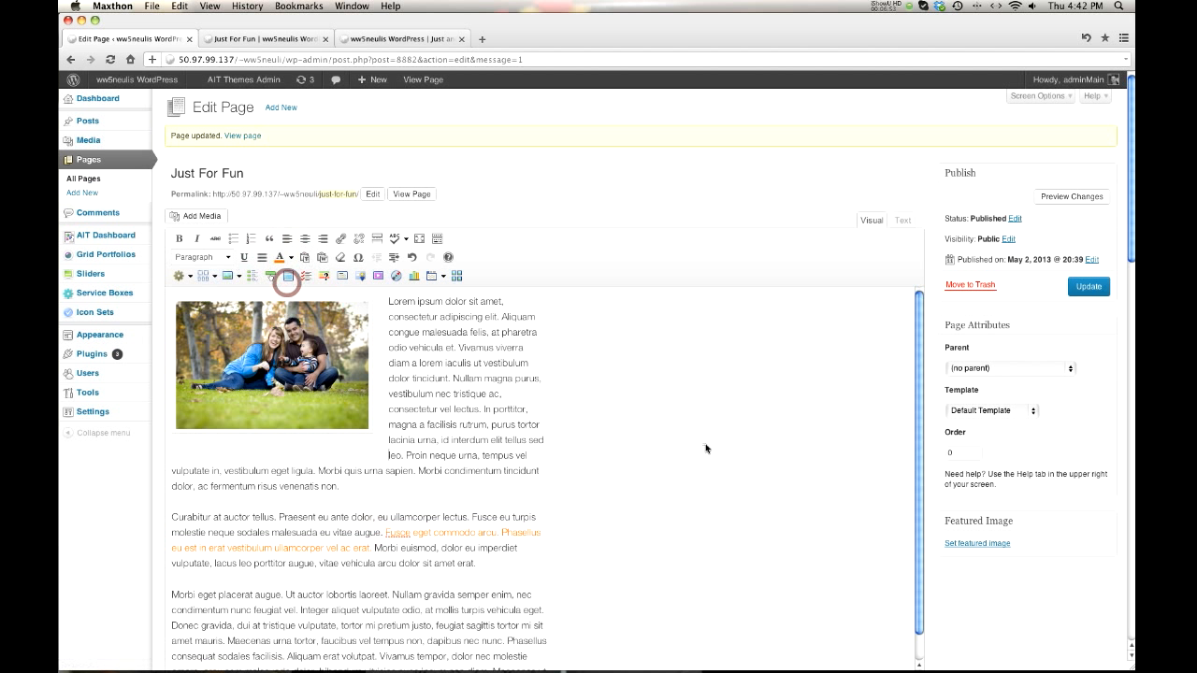
# Update the Just For Fun page and reload its live version to check the photo and orange text.
pyautogui.click(1088, 286)
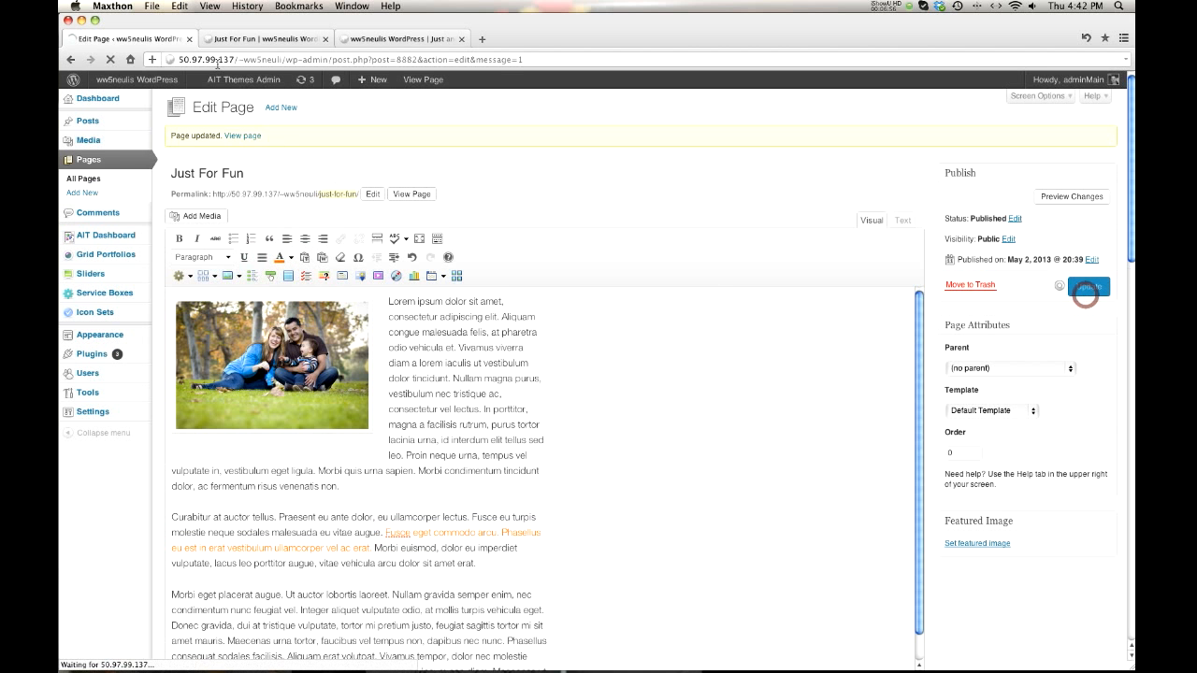
pyautogui.click(232, 38)
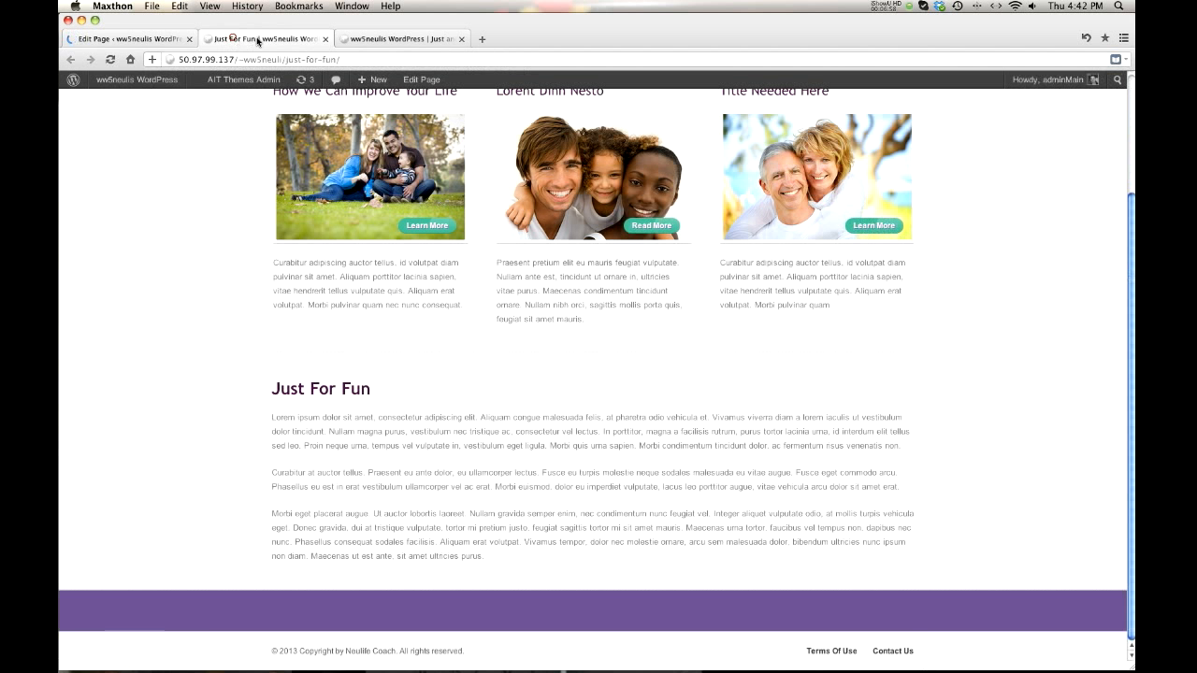
pyautogui.click(110, 59)
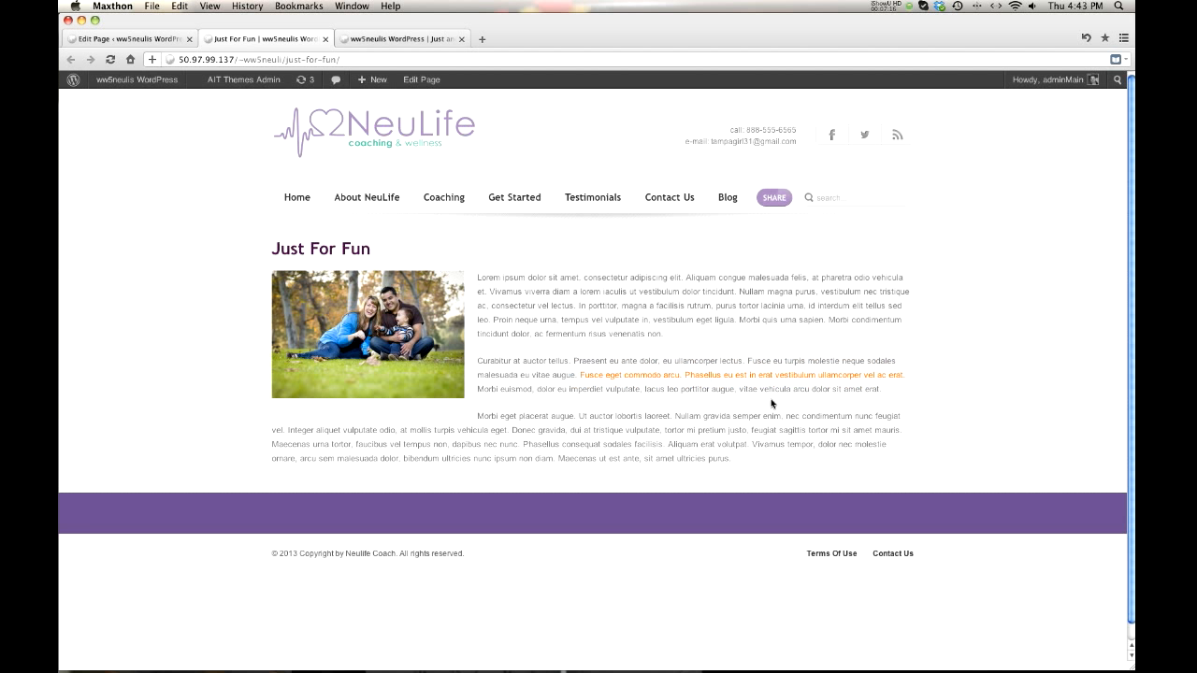
# Copy the last two paragraphs of the Just For Fun body text and paste them at the end of the text.
pyautogui.click(131, 39)
pyautogui.scroll(-1, 542, 553)
pyautogui.click(361, 554)
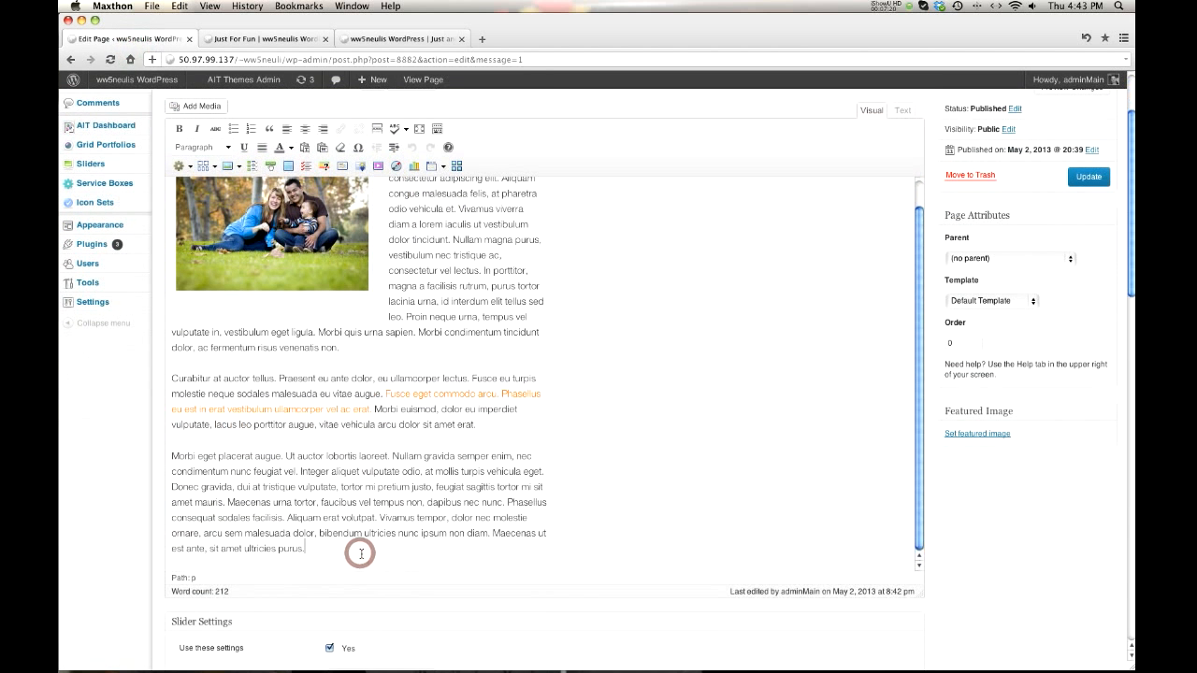
pyautogui.moveTo(300, 550); pyautogui.dragTo(142, 382)
pyautogui.press('super+c')
pyautogui.click(351, 548)
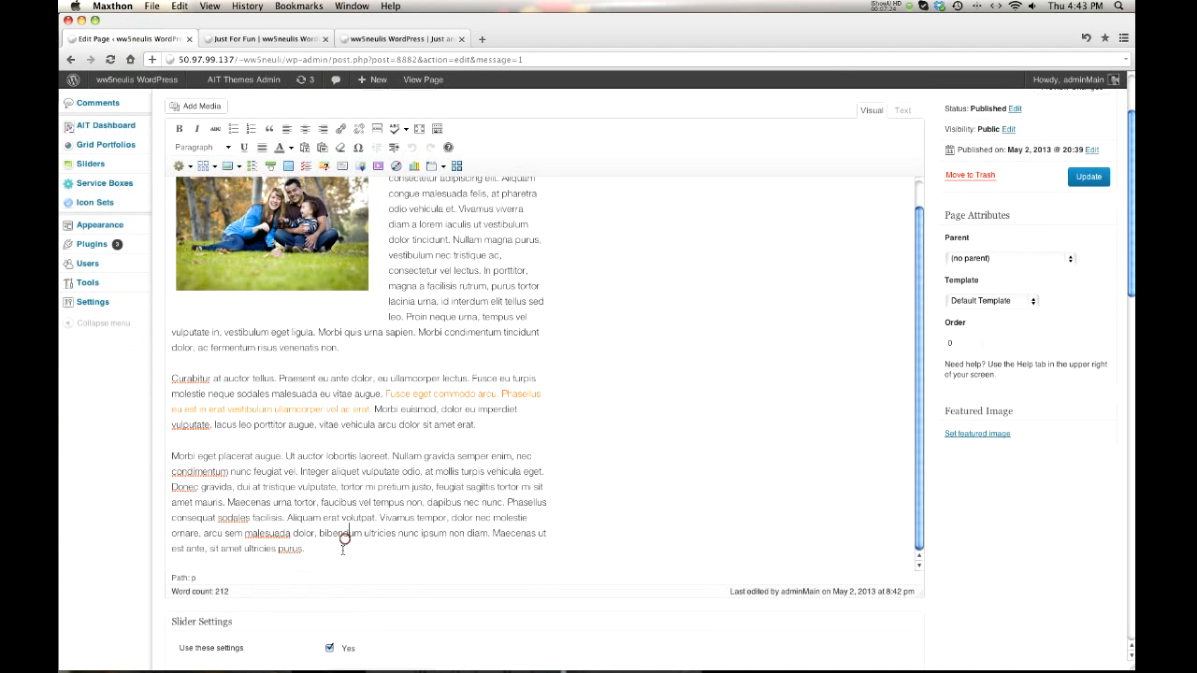
pyautogui.press('super+v')
pyautogui.scroll(-2, 363, 500)
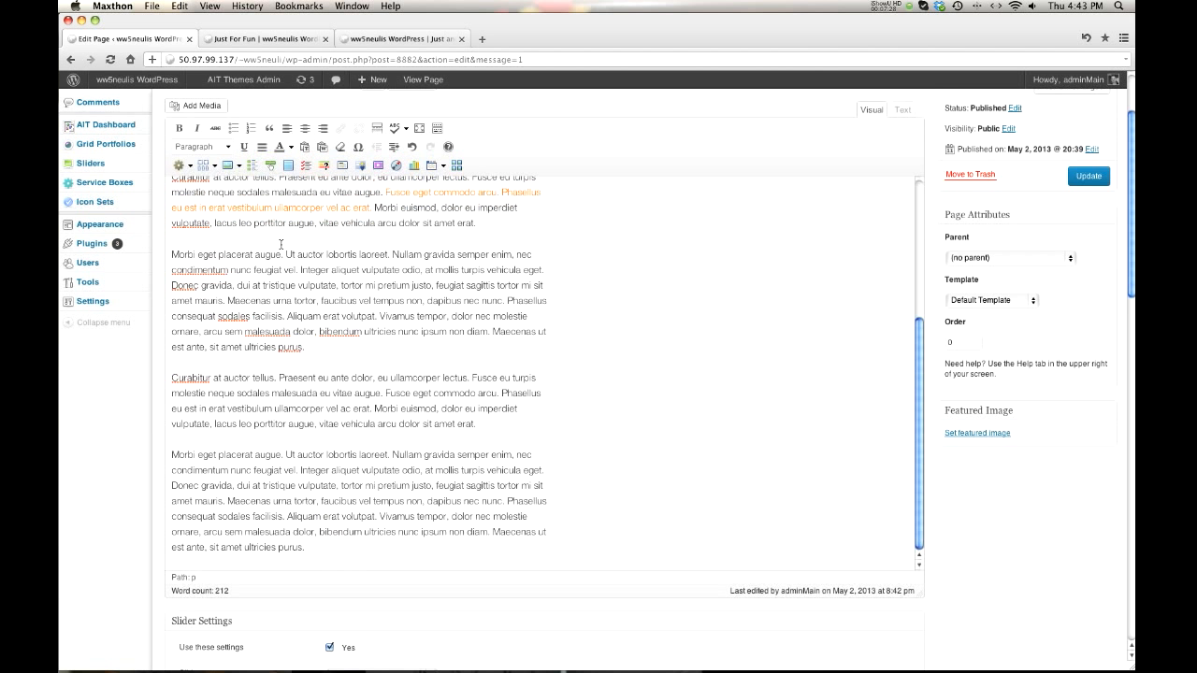
# Insert a button-with-link shortcode titled AIT Themes at the end of the body text with its default options, and update the page.
pyautogui.click(269, 166)
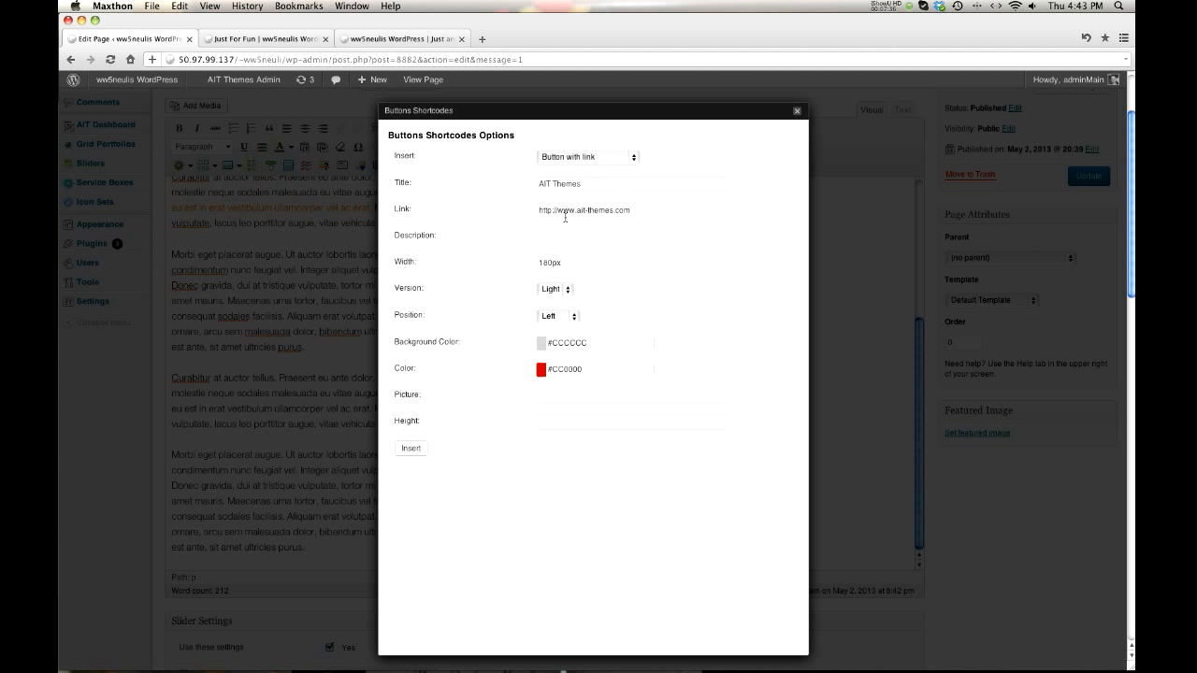
pyautogui.click(411, 449)
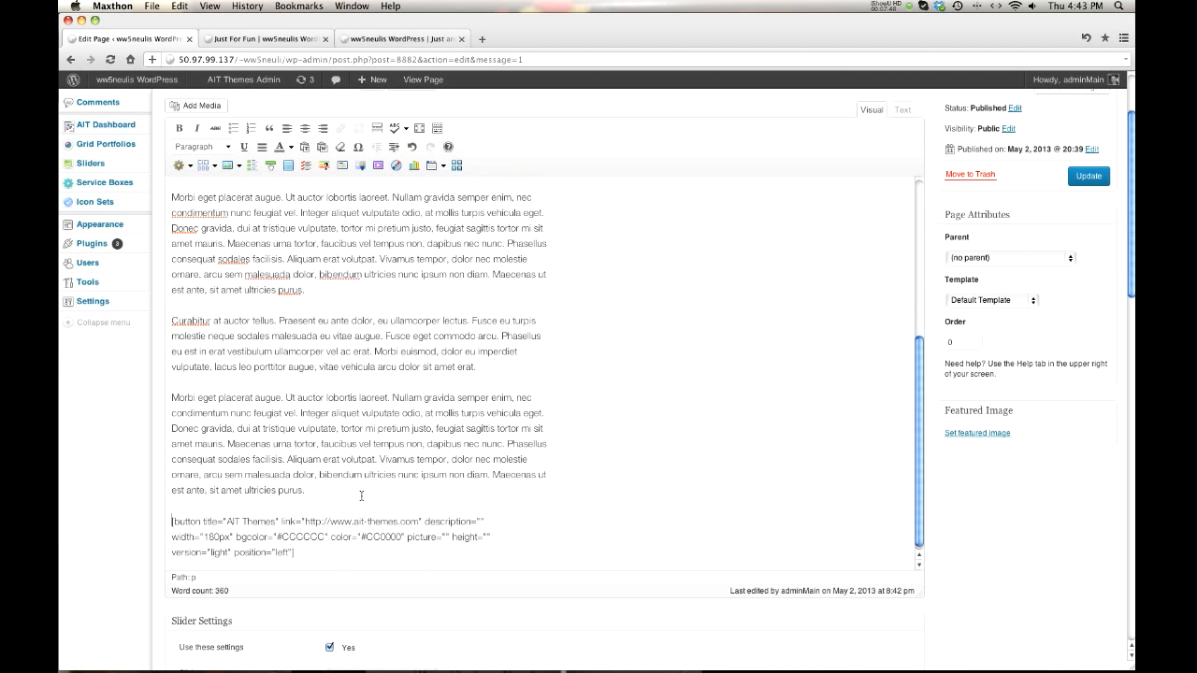
pyautogui.click(1088, 176)
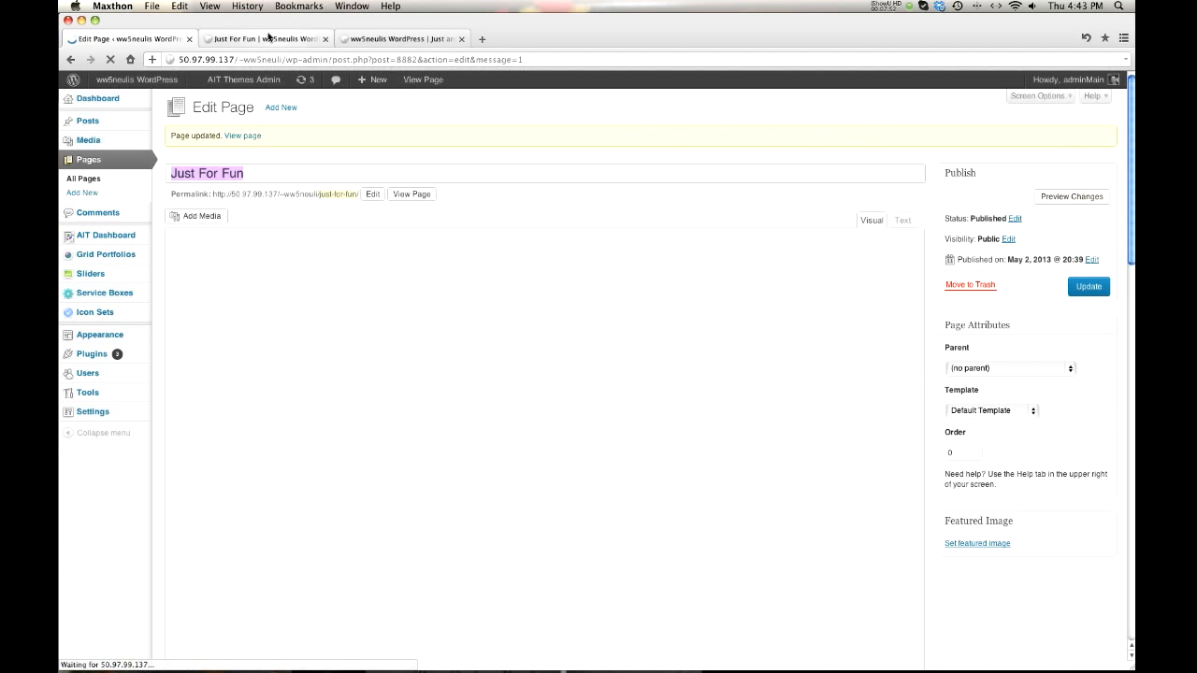
# Reload the live Just For Fun page to check the AIT Themes button, dismissing the Dropbox notification.
pyautogui.click(260, 39)
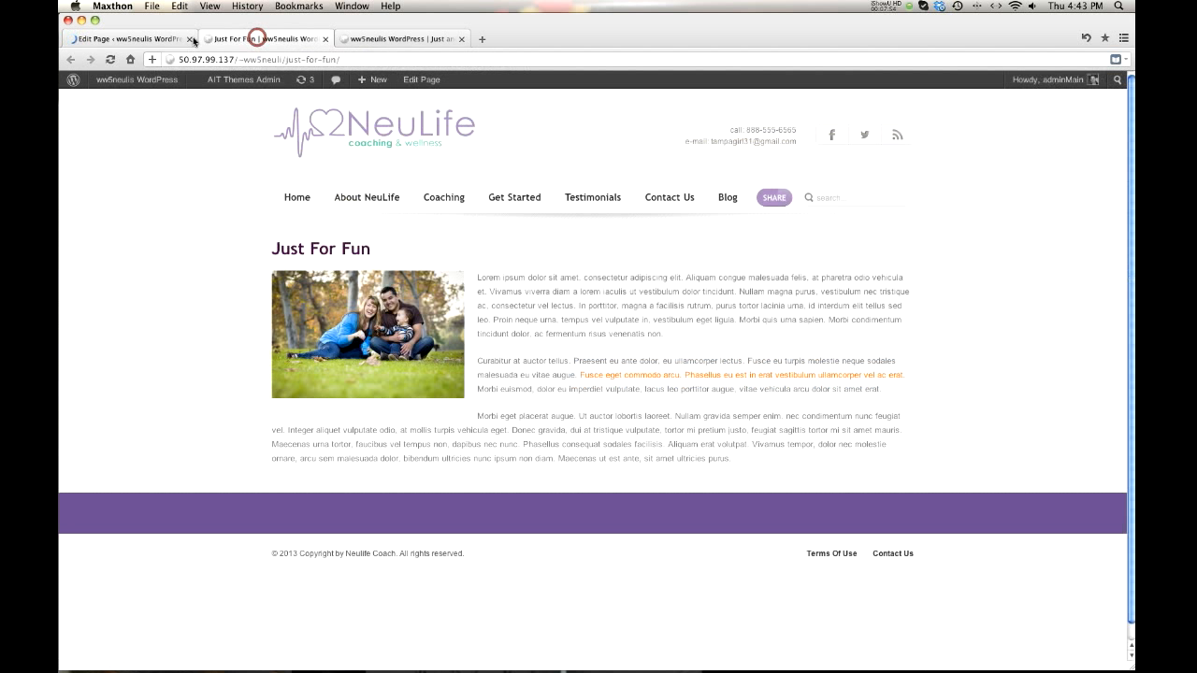
pyautogui.click(110, 59)
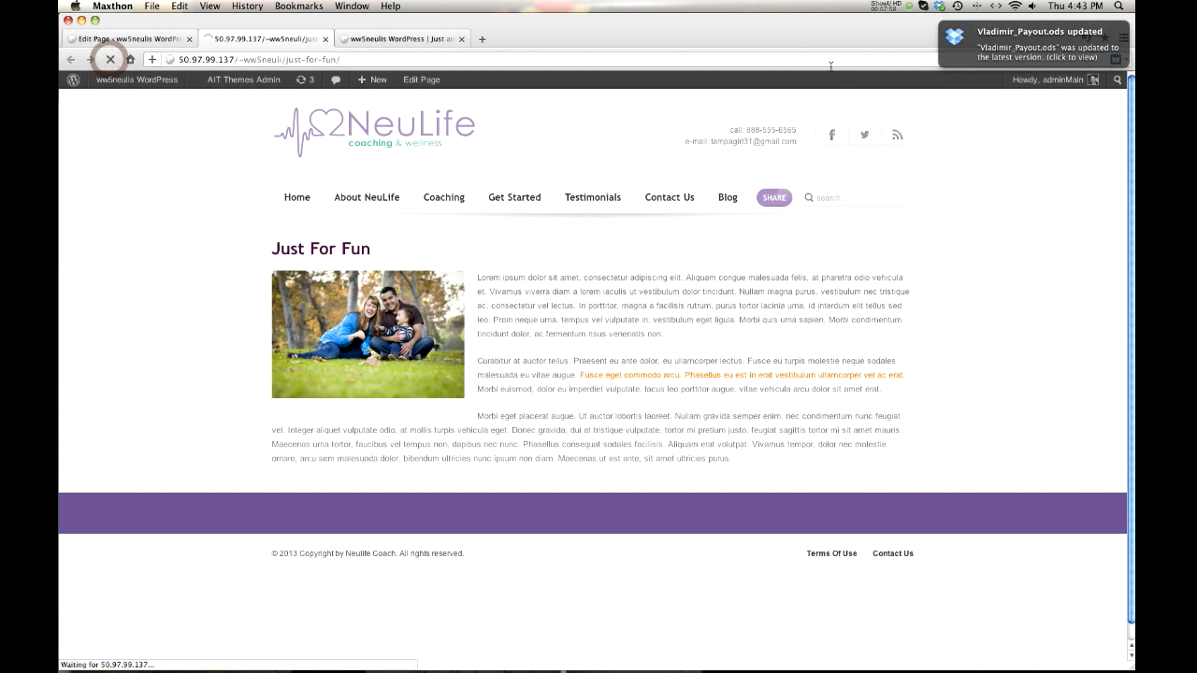
pyautogui.click(946, 28)
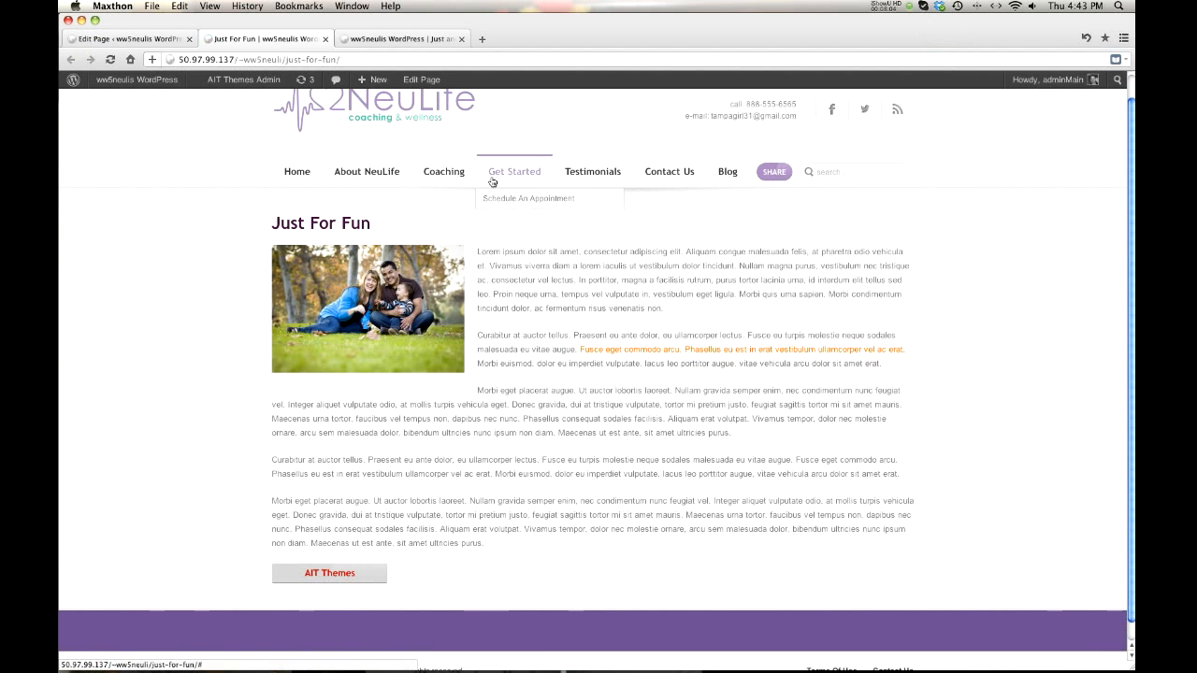
# Go to the live Our Story page under About NeuLife and open that page for editing.
pyautogui.moveTo(363, 174)
pyautogui.click(348, 199)
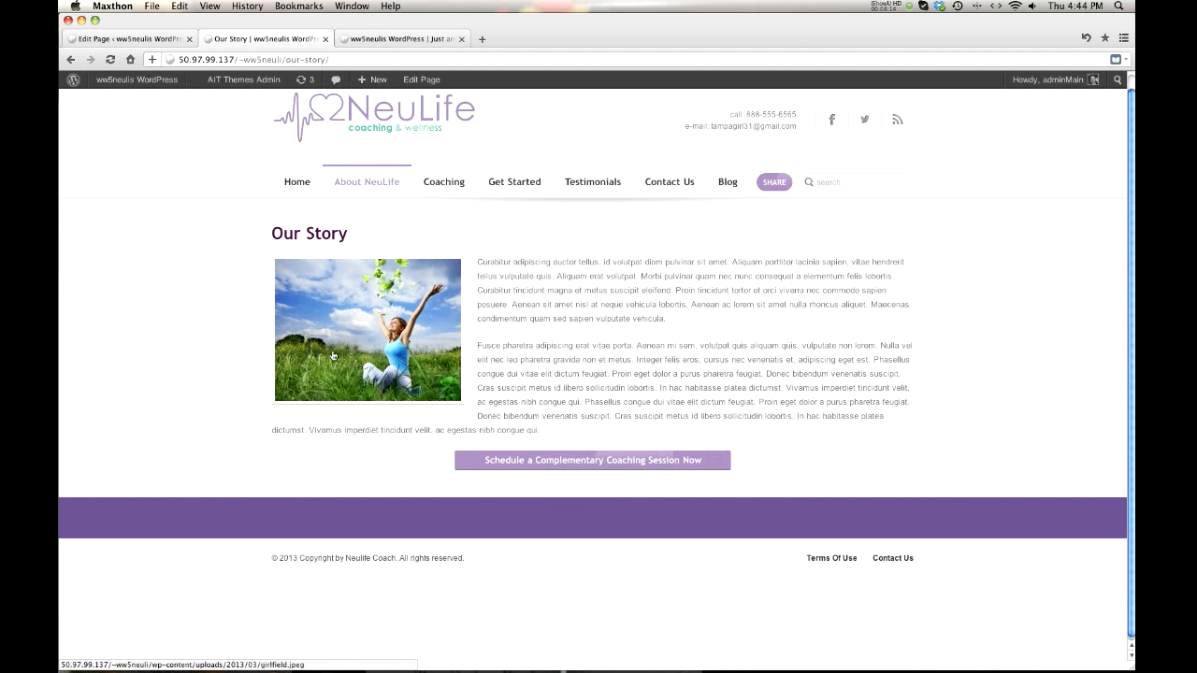
pyautogui.click(119, 40)
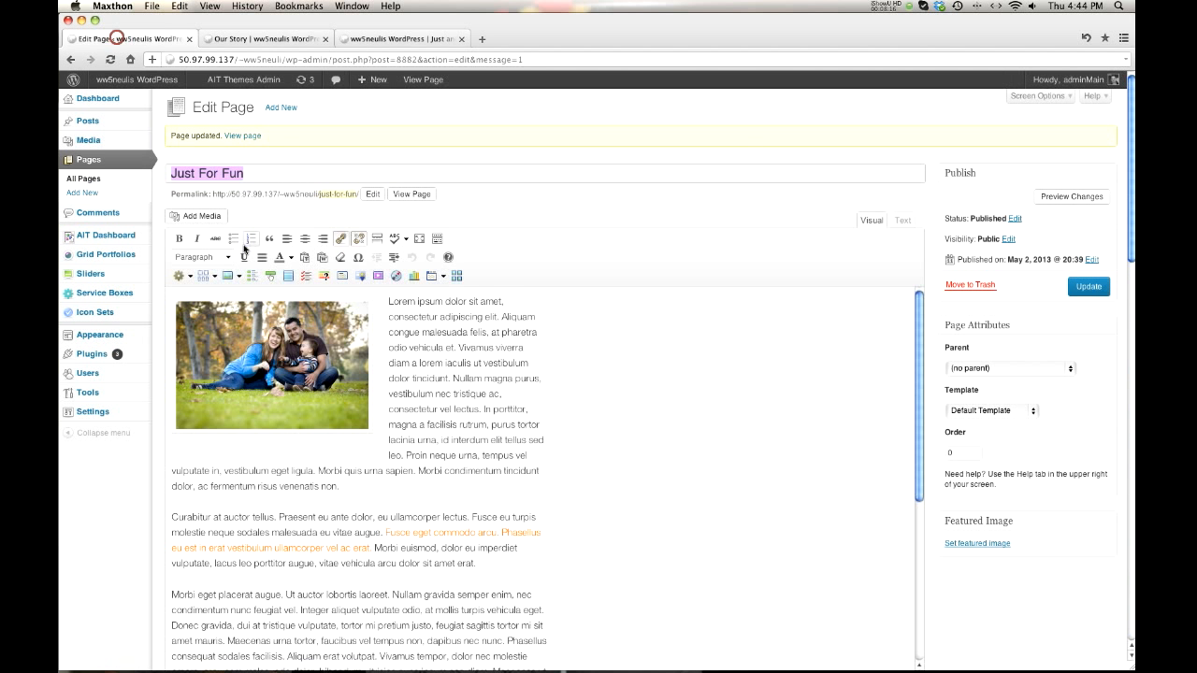
pyautogui.click(228, 39)
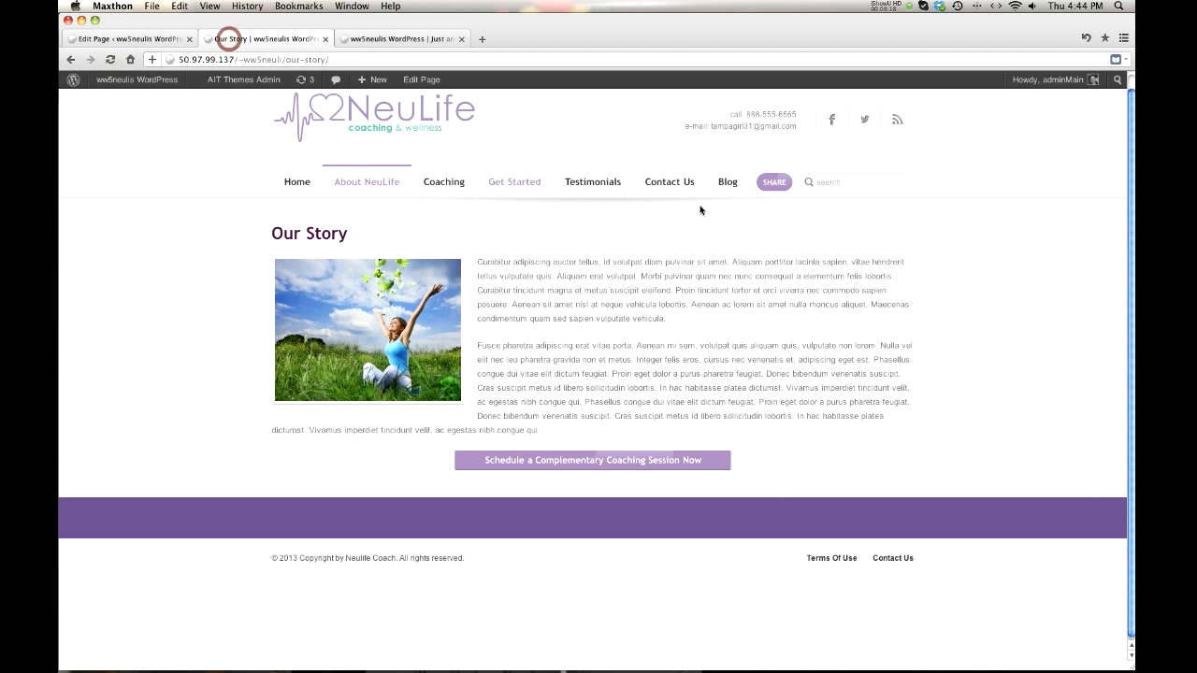
pyautogui.click(415, 82)
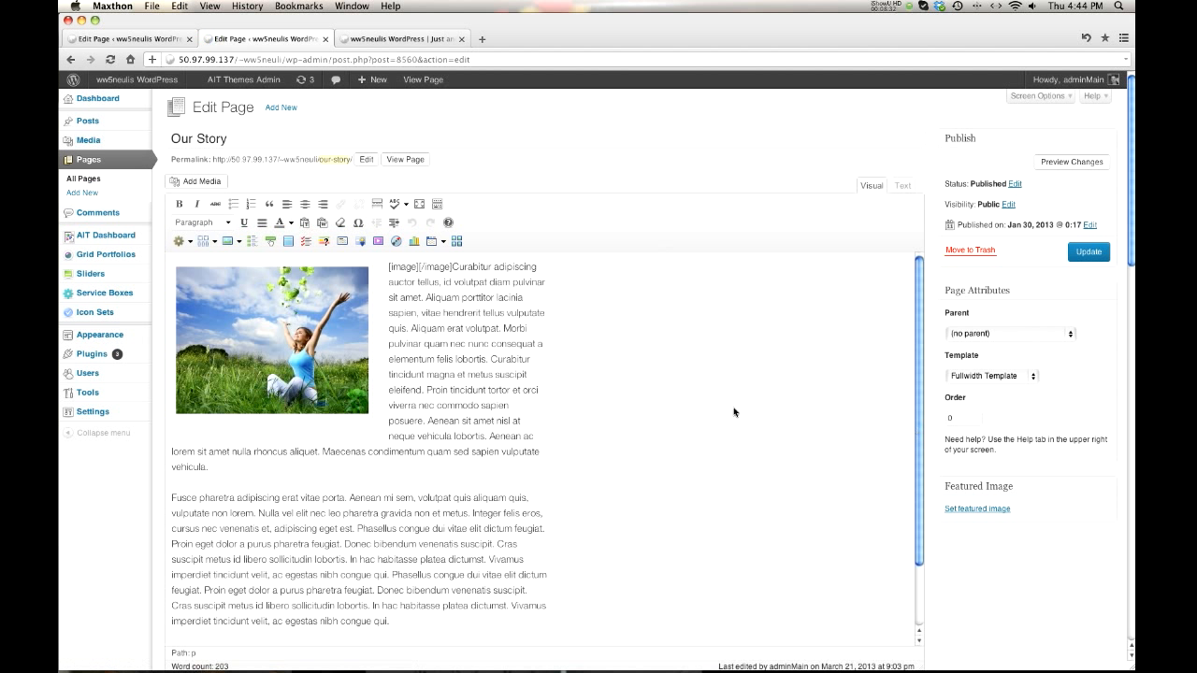
# Examine the width and height in the "Schedule a Complementary Coaching Session Now" button shortcode on the Our Story page, and copy the whole shortcode.
pyautogui.scroll(-6, 734, 412)
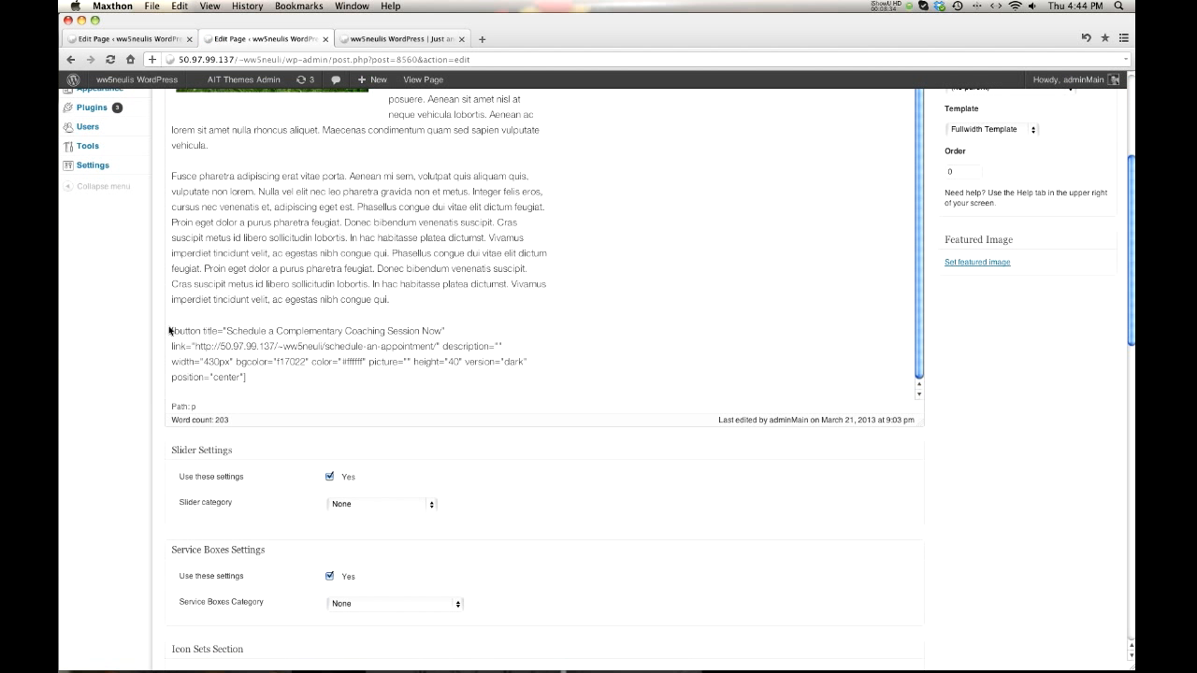
pyautogui.moveTo(170, 330); pyautogui.dragTo(271, 375)
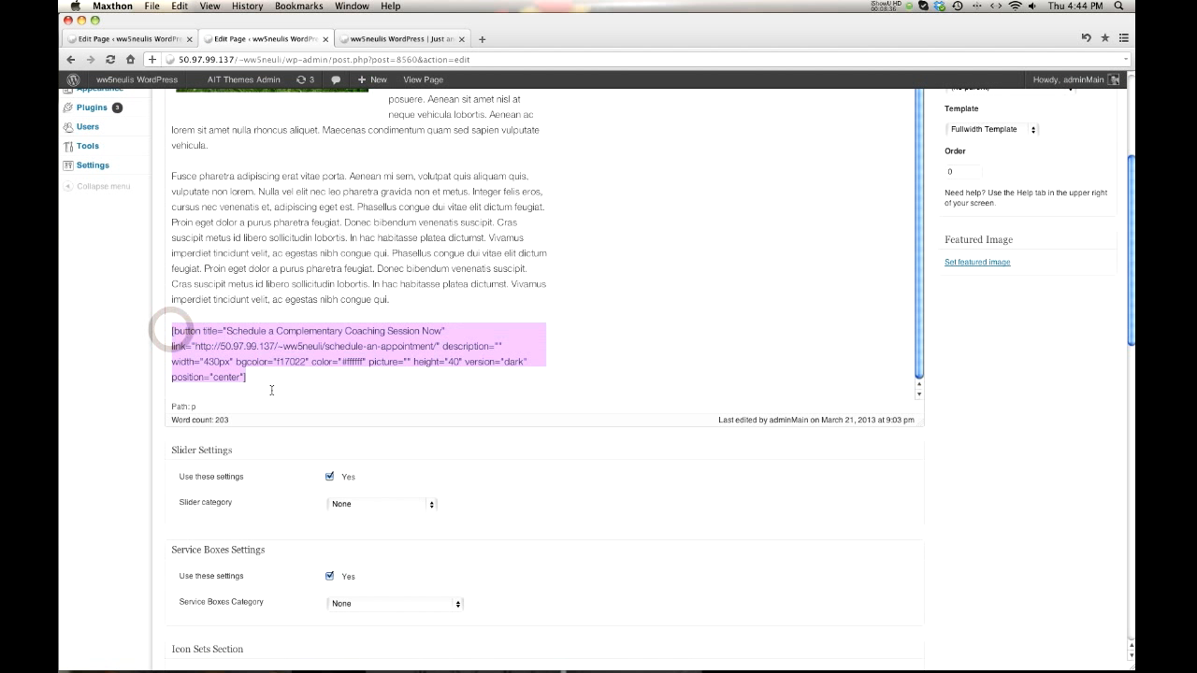
pyautogui.click(271, 375)
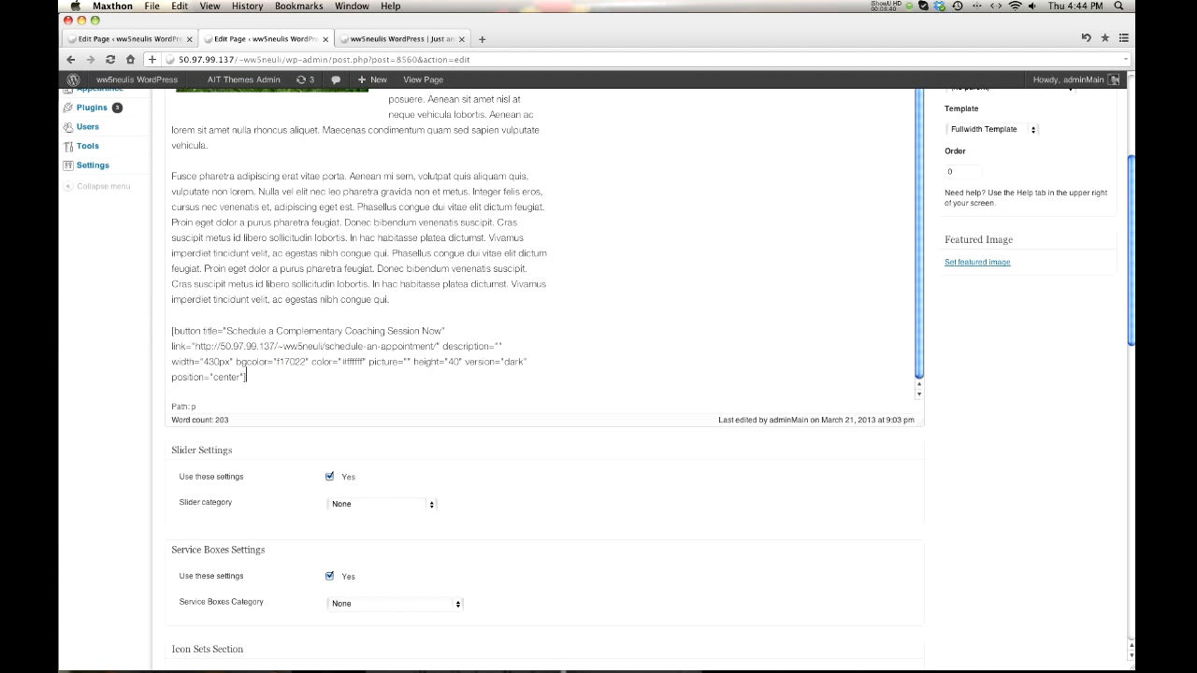
pyautogui.tripleClick(244, 377)
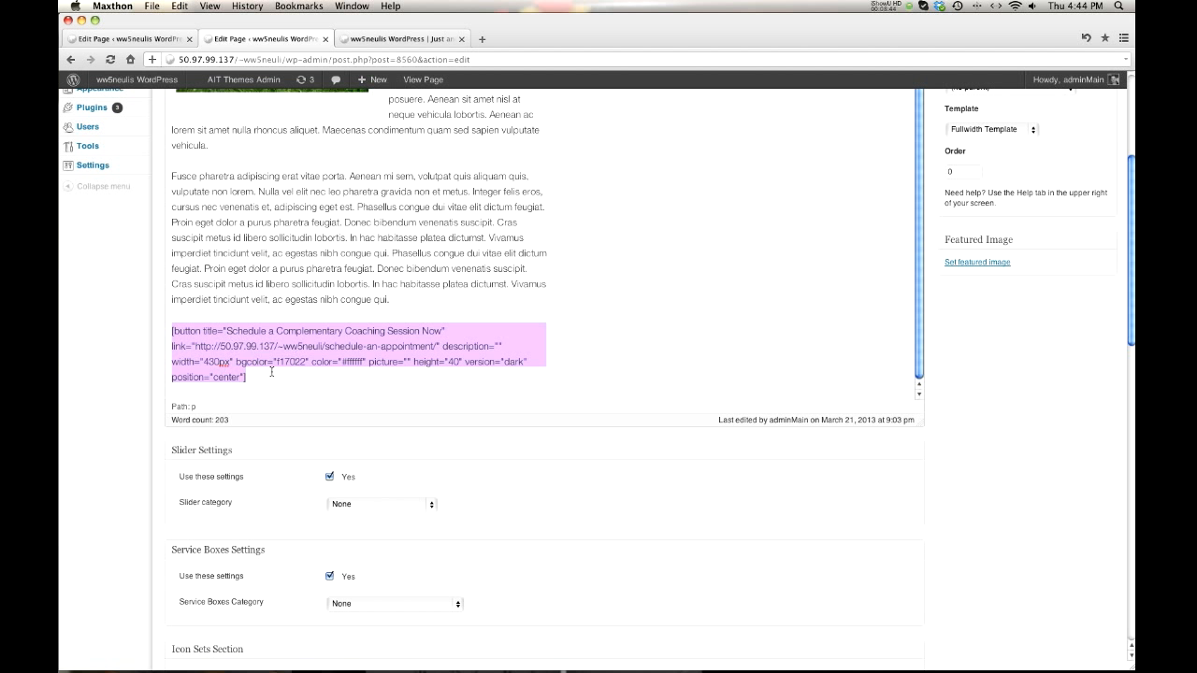
pyautogui.doubleClick(210, 364)
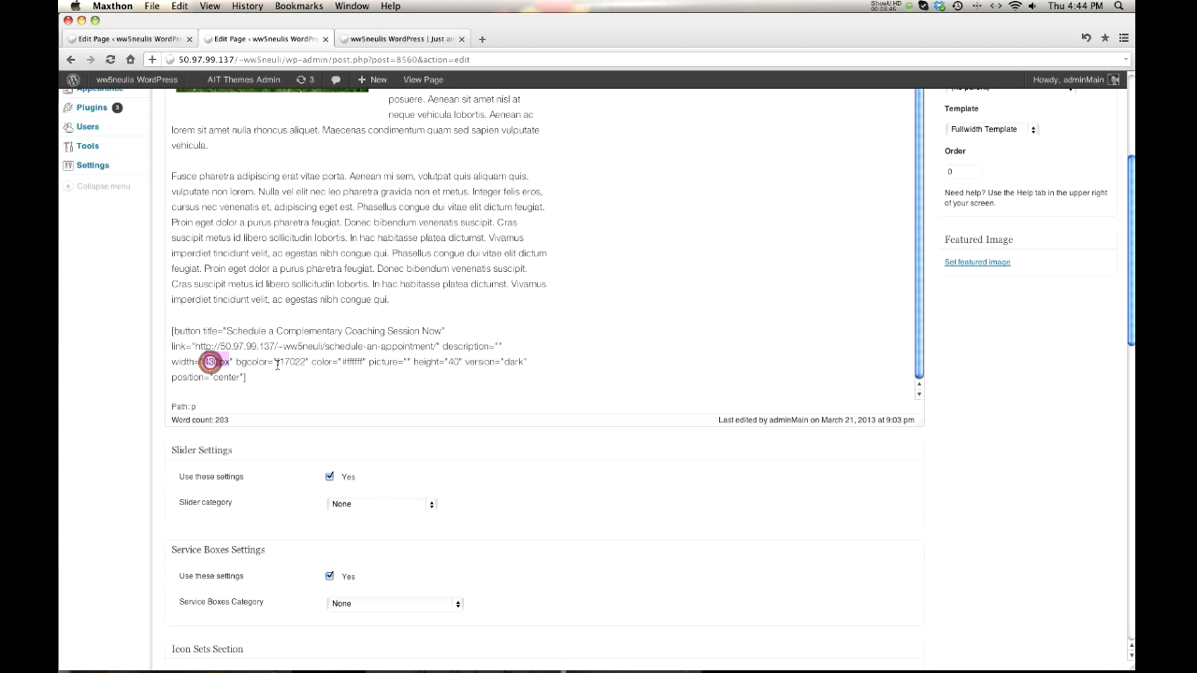
pyautogui.doubleClick(452, 362)
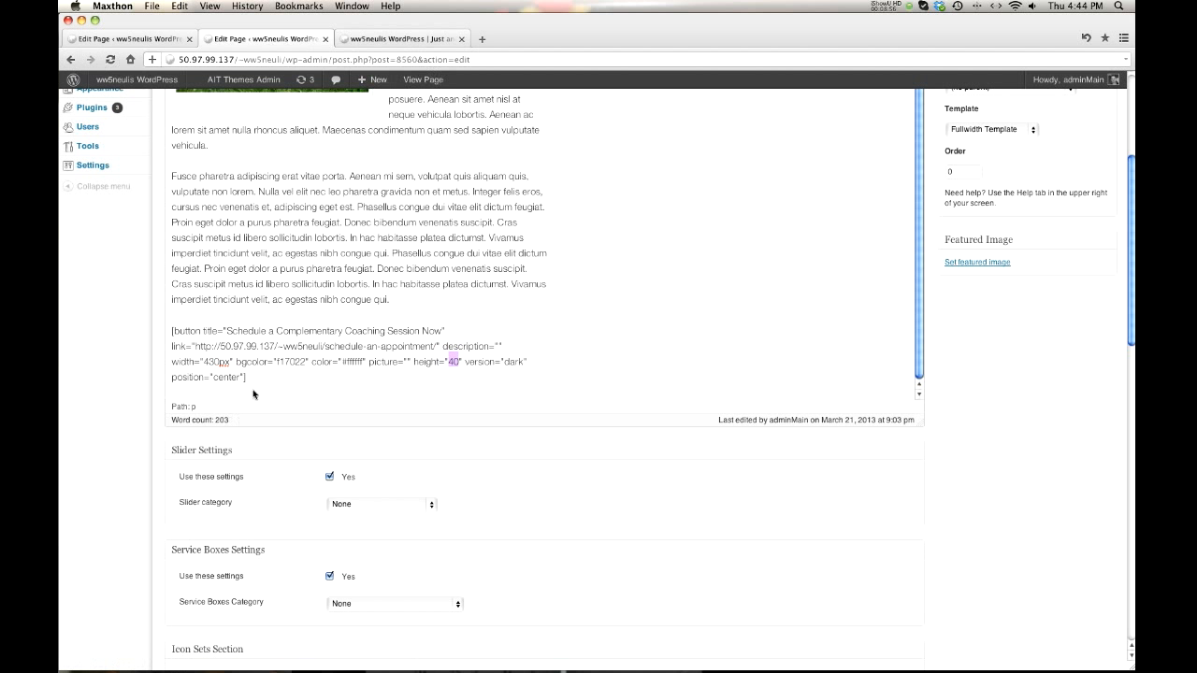
pyautogui.moveTo(249, 379); pyautogui.dragTo(163, 333)
pyautogui.press('super+c')
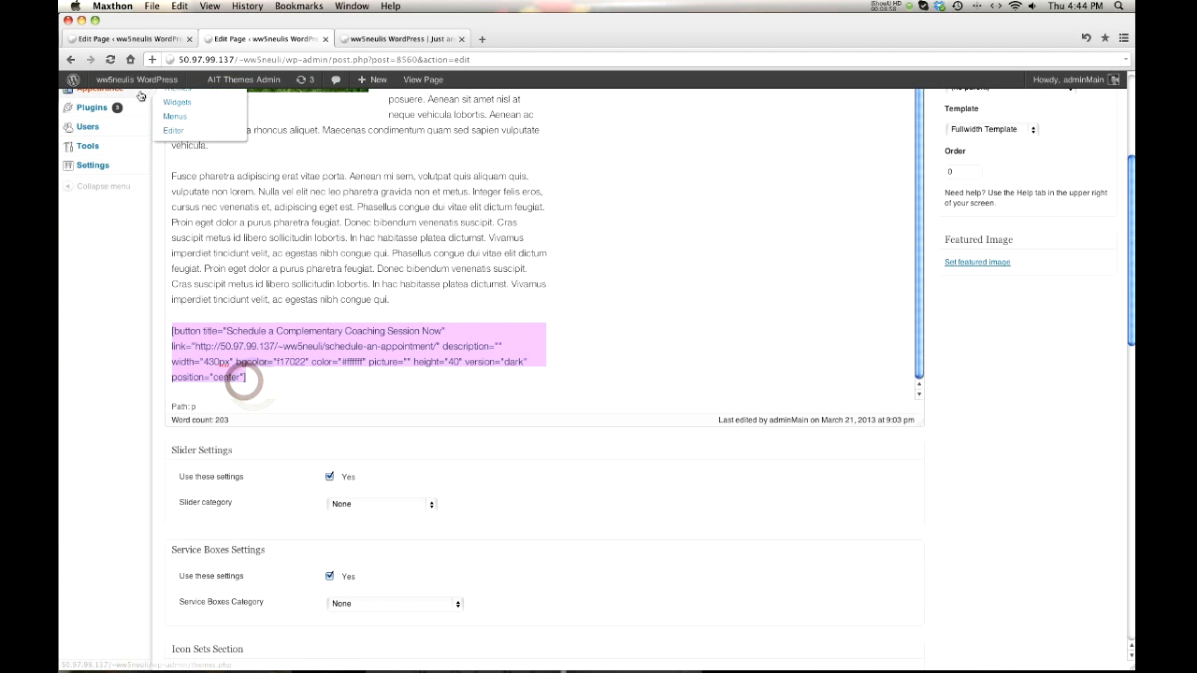
# Replace the AIT Themes button shortcode at the end of the Just For Fun page with the copied shortcode and update the page.
pyautogui.click(119, 37)
pyautogui.scroll(-5, 423, 468)
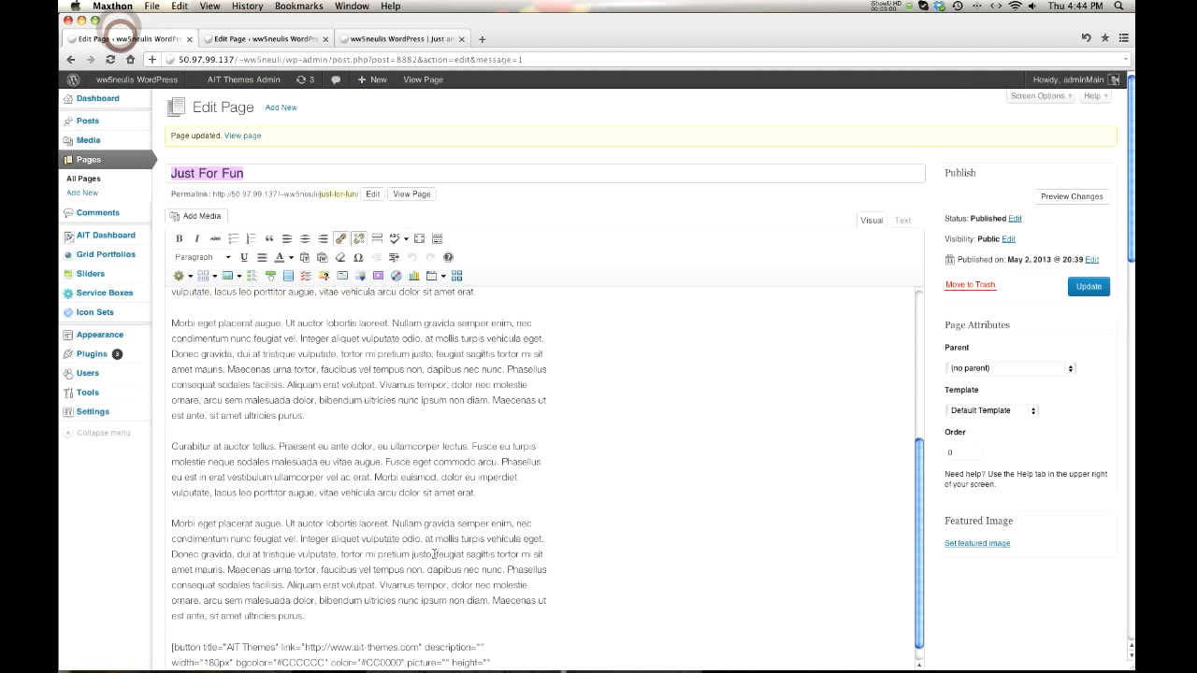
pyautogui.moveTo(294, 596); pyautogui.dragTo(165, 565)
pyautogui.press('super+v')
pyautogui.click(1088, 222)
# Return from the Our Story editor to the live Our Story page to view its button.
pyautogui.click(243, 38)
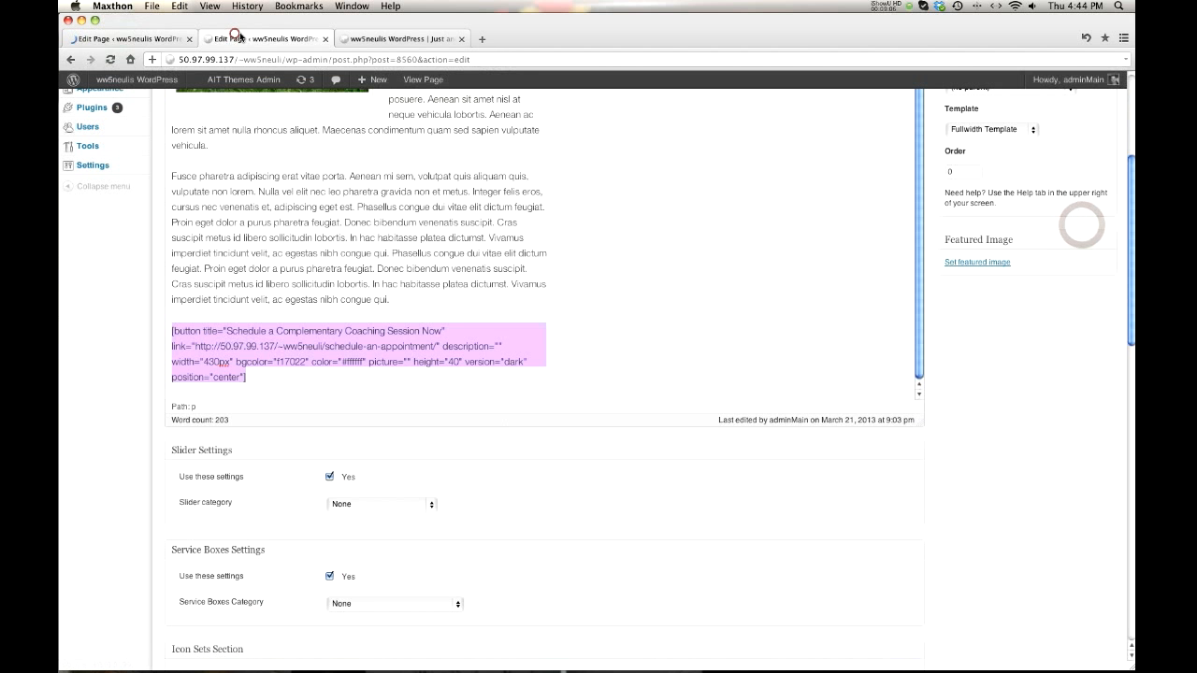
pyautogui.click(70, 60)
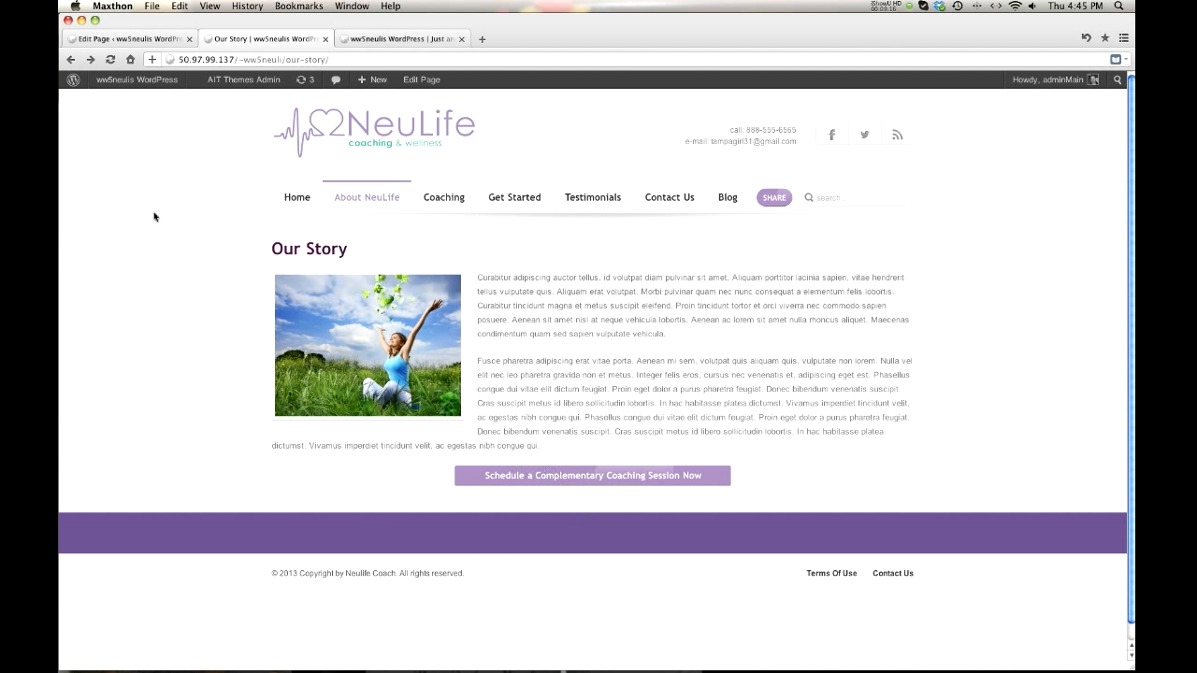
# Add an empty line between the last paragraph and the button shortcode on the Just For Fun page, and update the page.
pyautogui.click(117, 38)
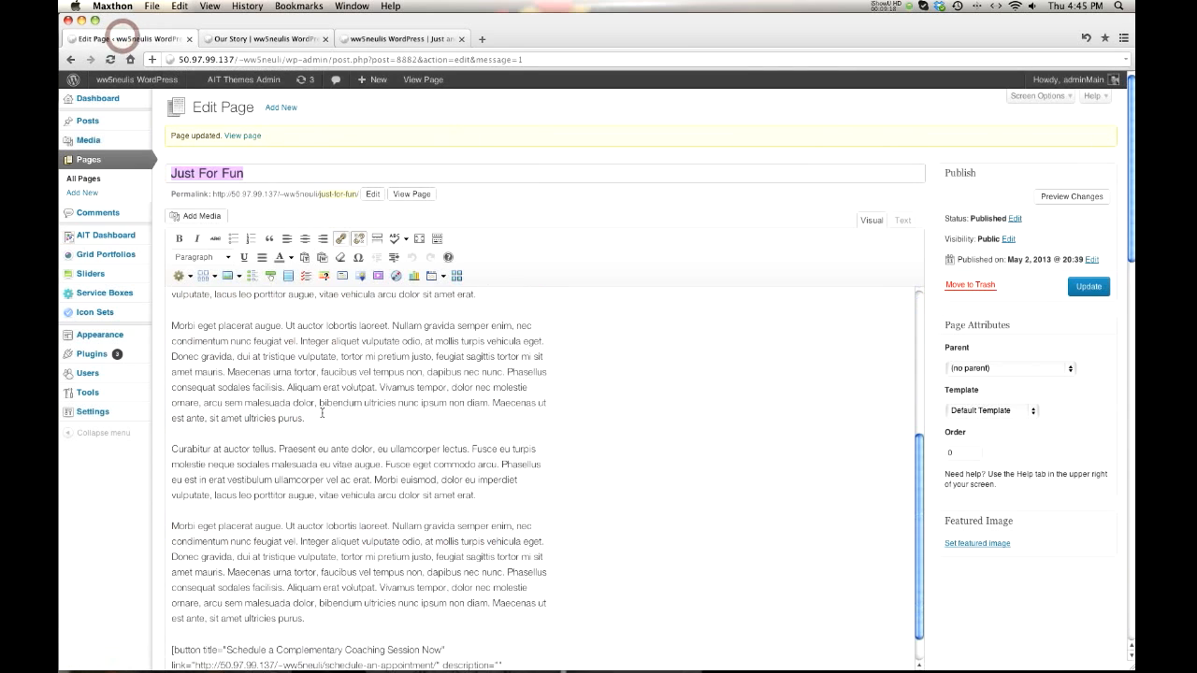
pyautogui.scroll(-2, 324, 474)
pyautogui.click(295, 523)
pyautogui.press('Return')
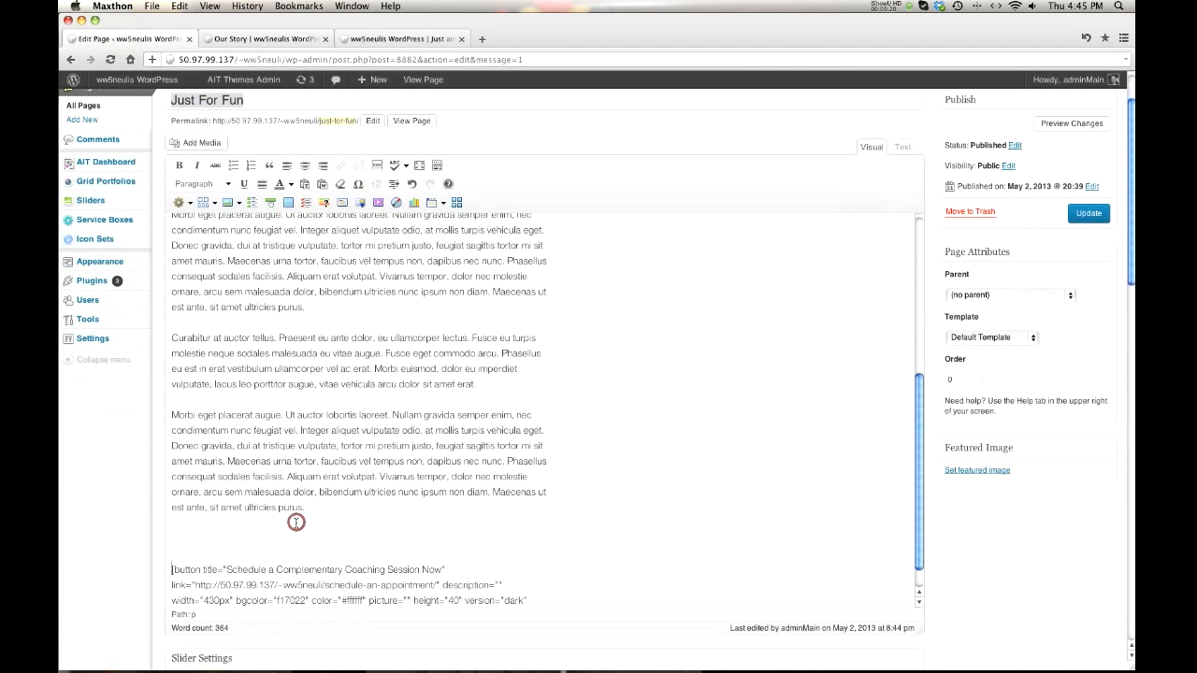
pyautogui.click(1085, 213)
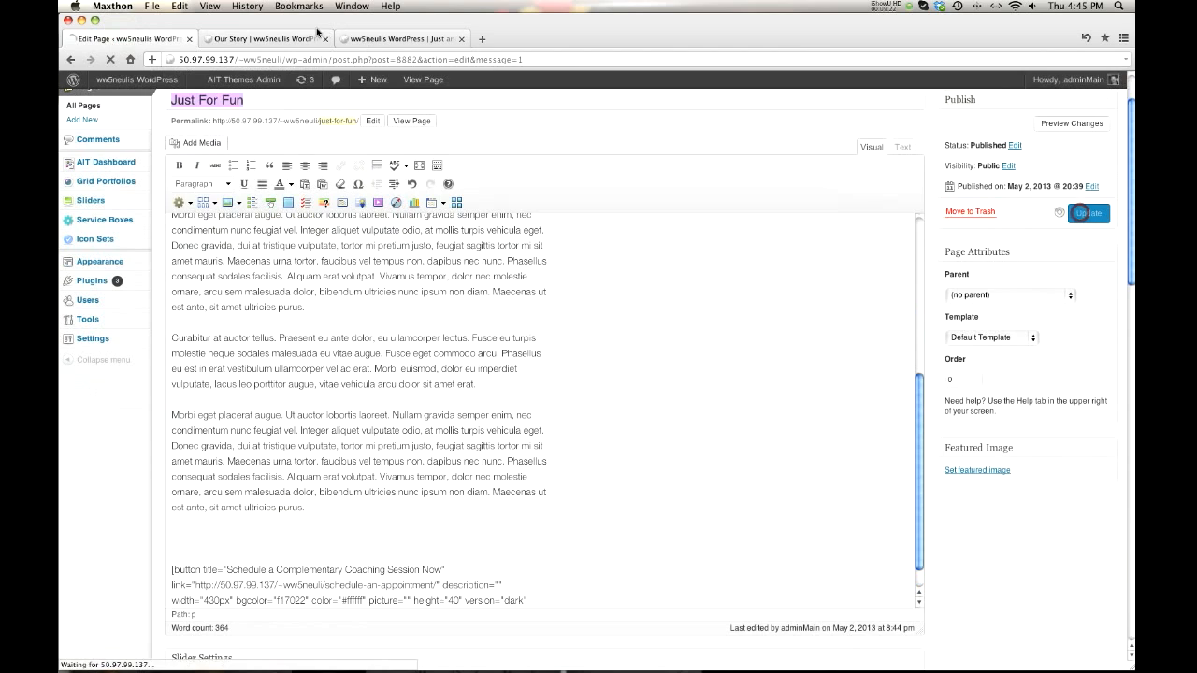
# Go back to the live Just For Fun page, reload it and check the coaching session button below the text.
pyautogui.click(278, 40)
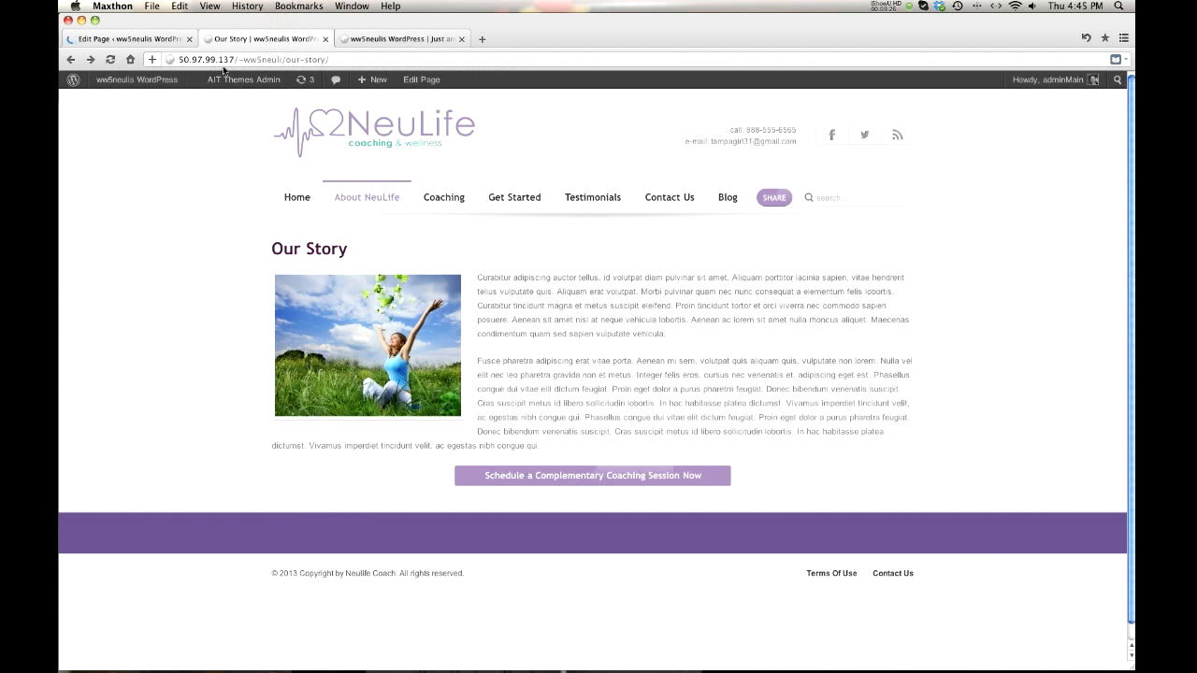
pyautogui.click(73, 59)
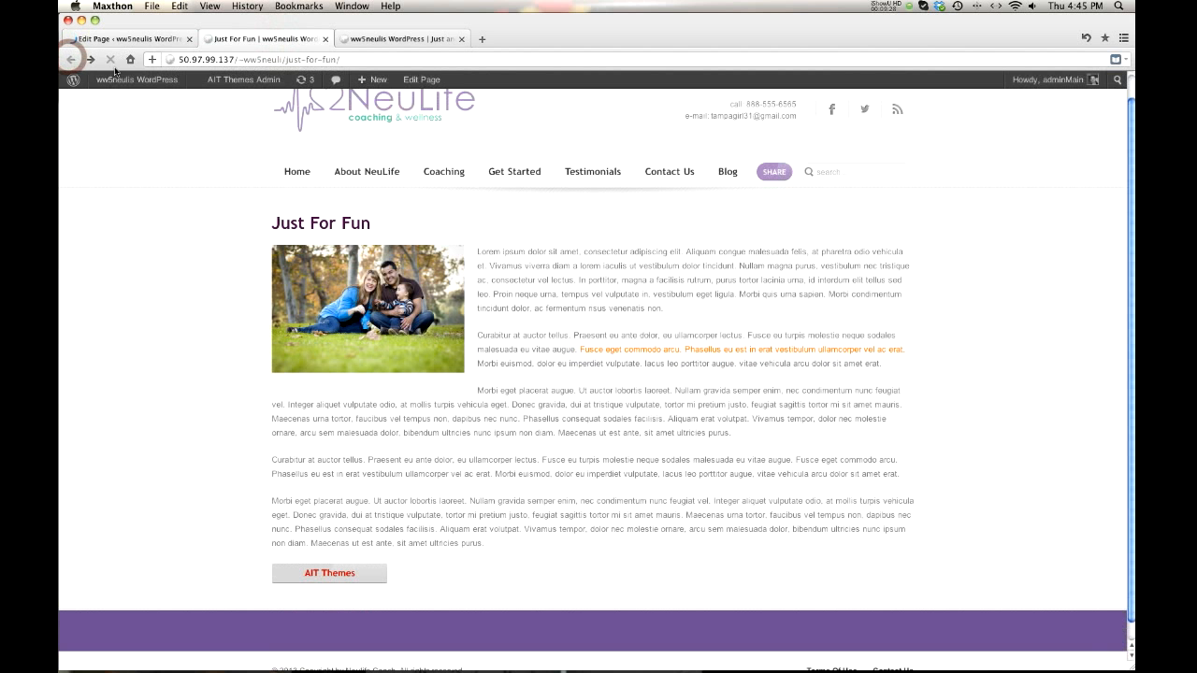
pyautogui.click(110, 59)
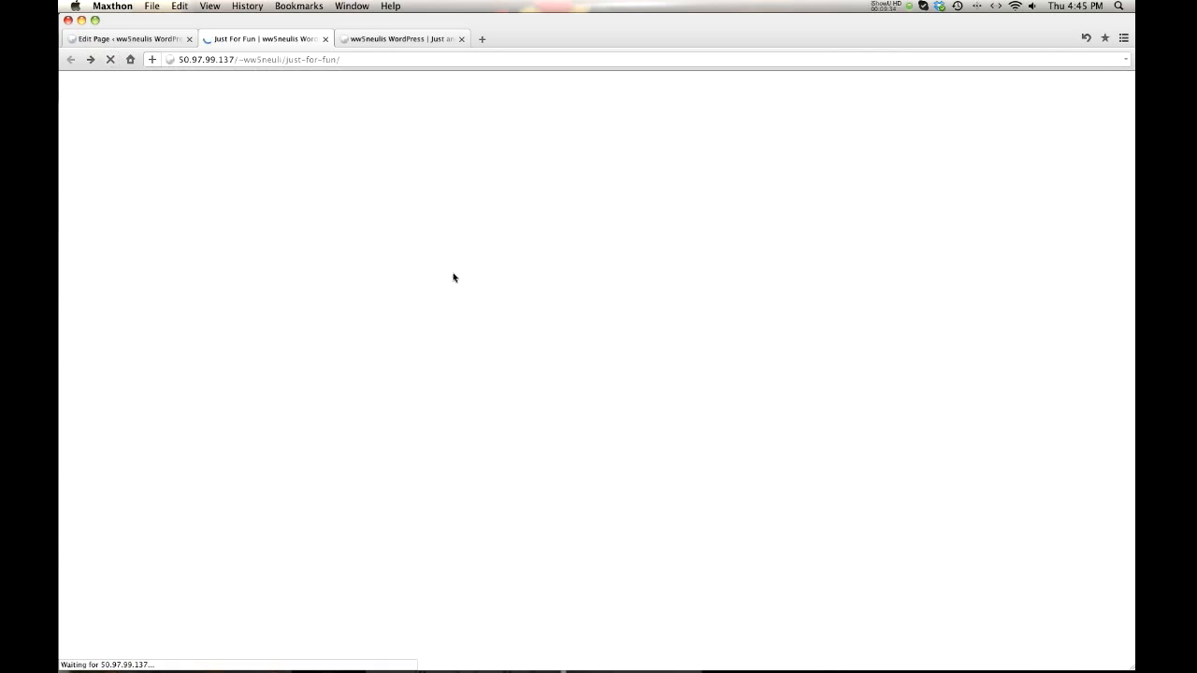
pyautogui.scroll(-2, 636, 309)
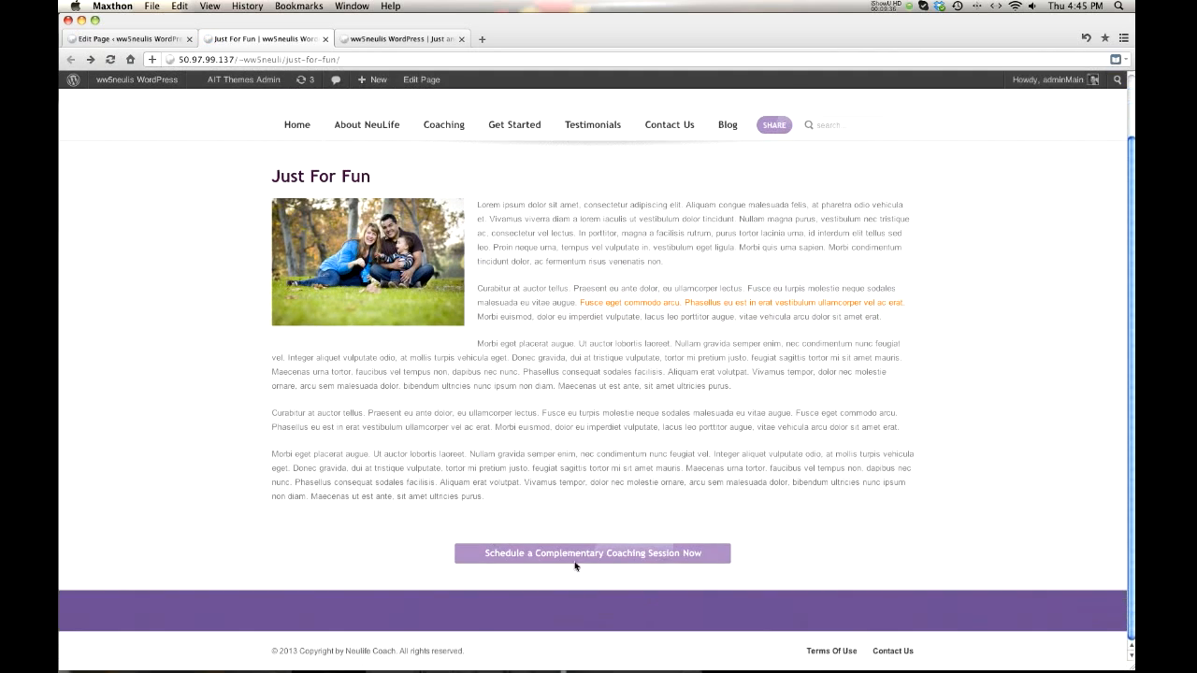
pyautogui.scroll(2, 530, 539)
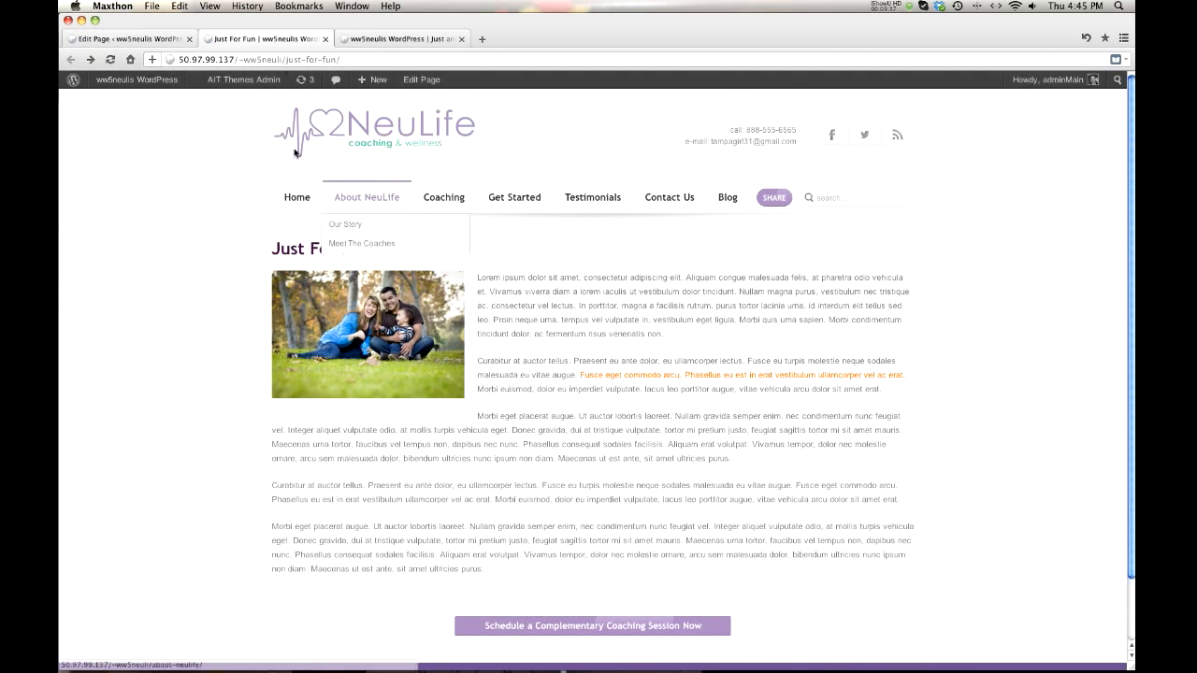
# Look at the shortcode tools in the Just For Fun page editor and return to the live page.
pyautogui.click(138, 40)
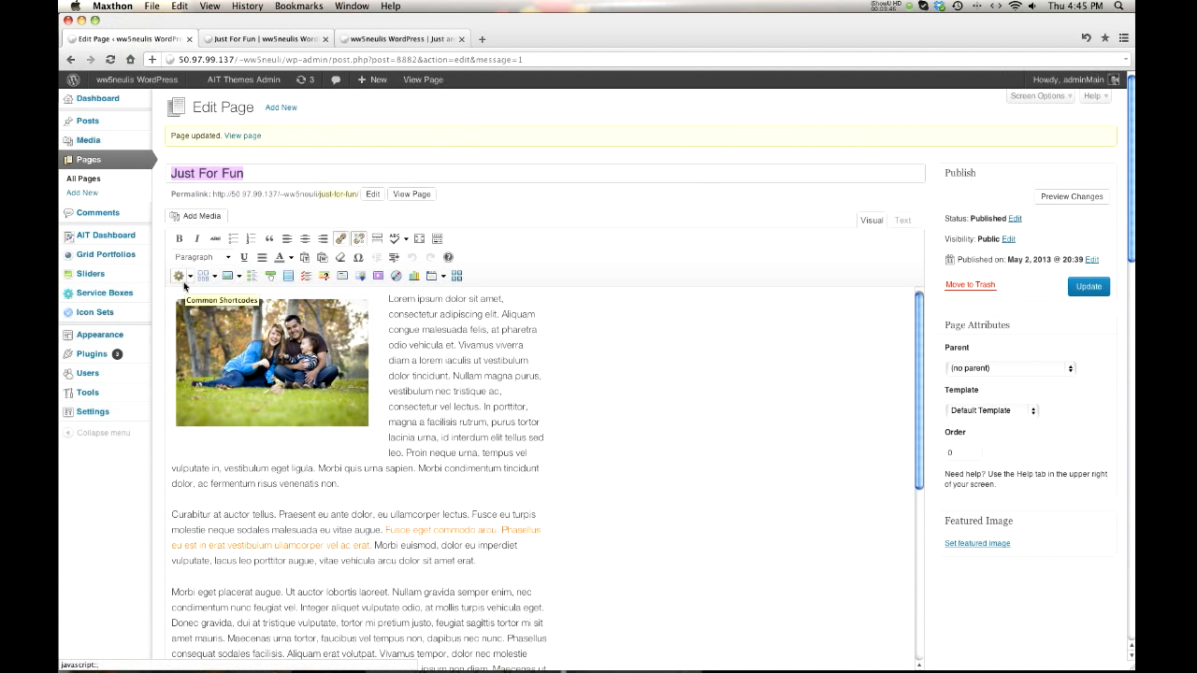
pyautogui.click(268, 38)
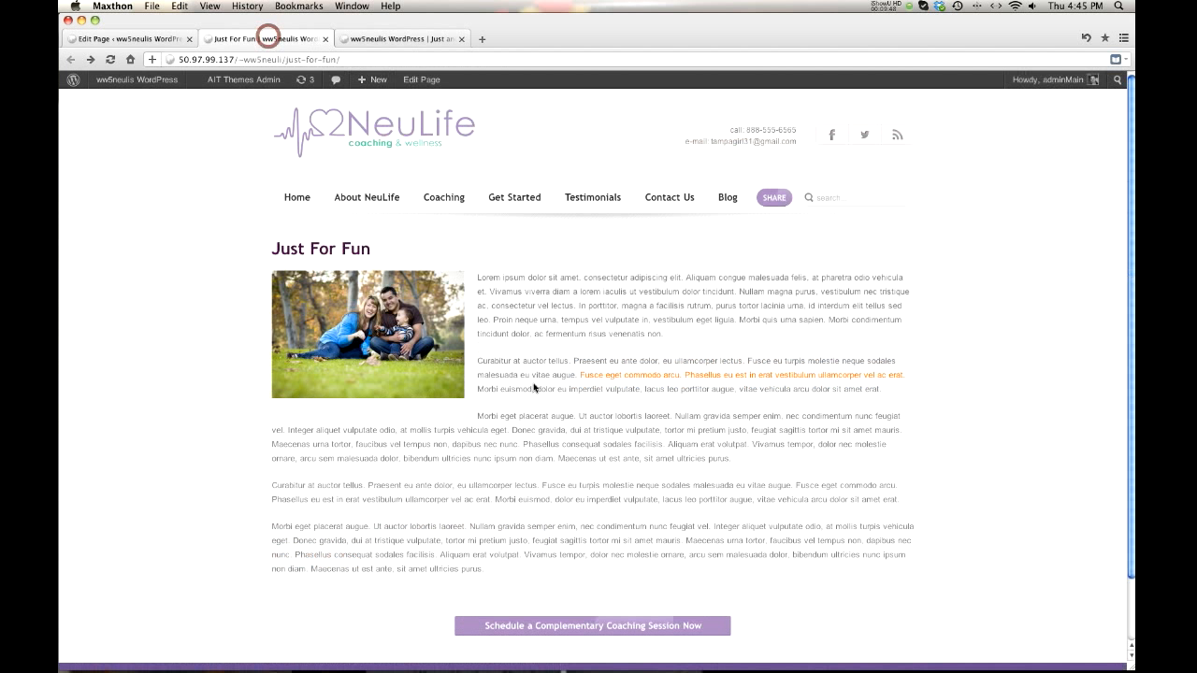